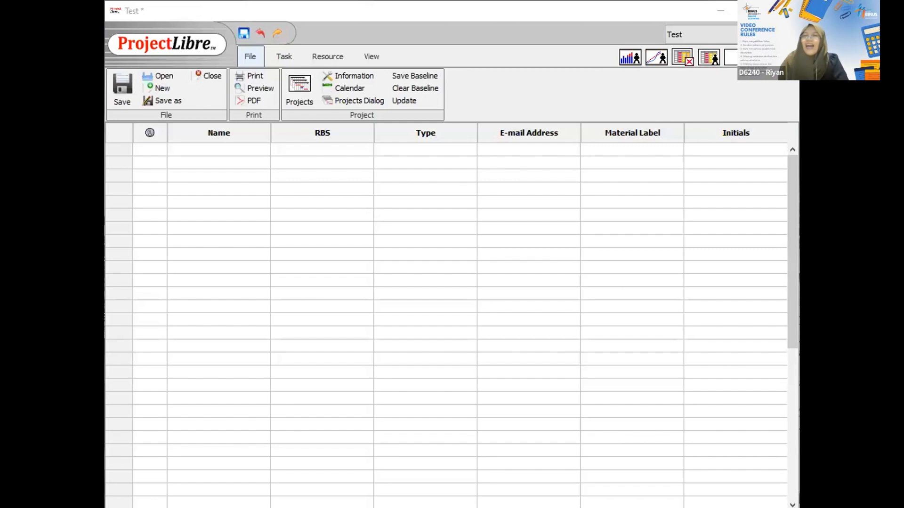
pyautogui.hotkey('alt', 'F4')
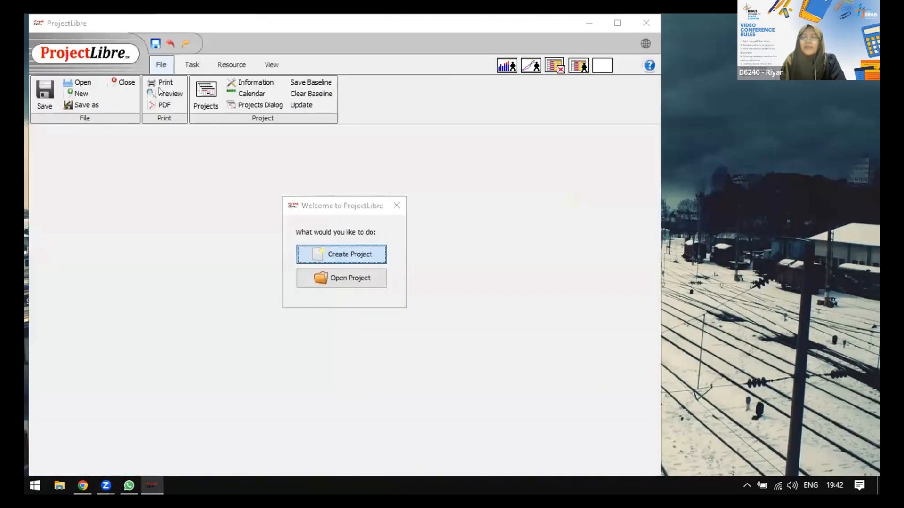
pyautogui.click(349, 259)
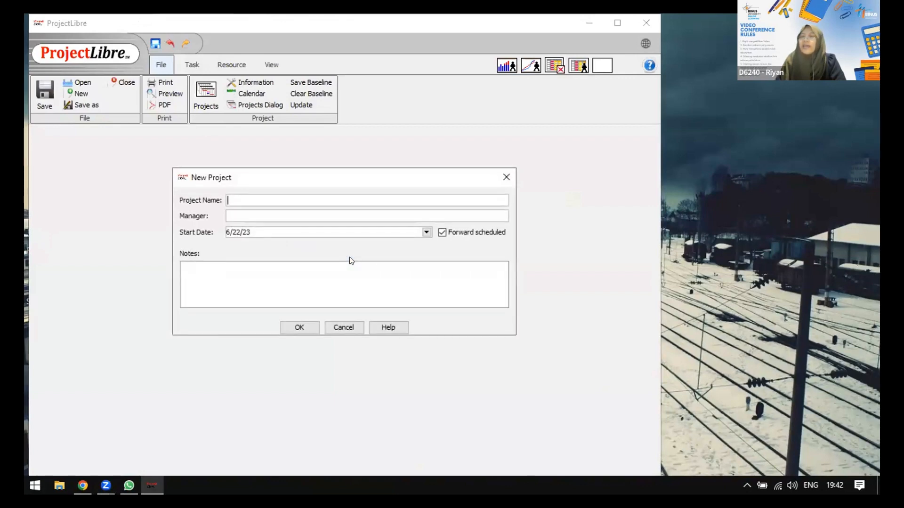
pyautogui.click(356, 326)
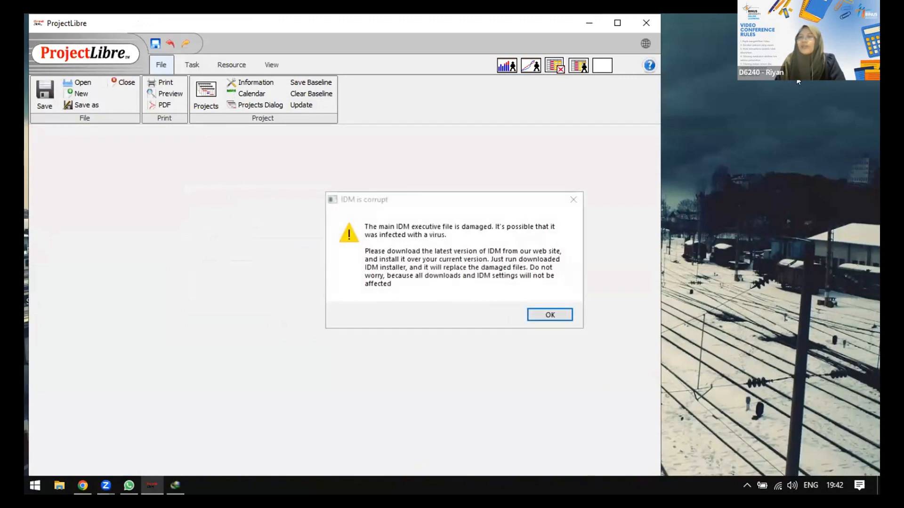
# Dismiss the Internet Download Manager warning and switch back to ProjectLibre
pyautogui.click(560, 322)
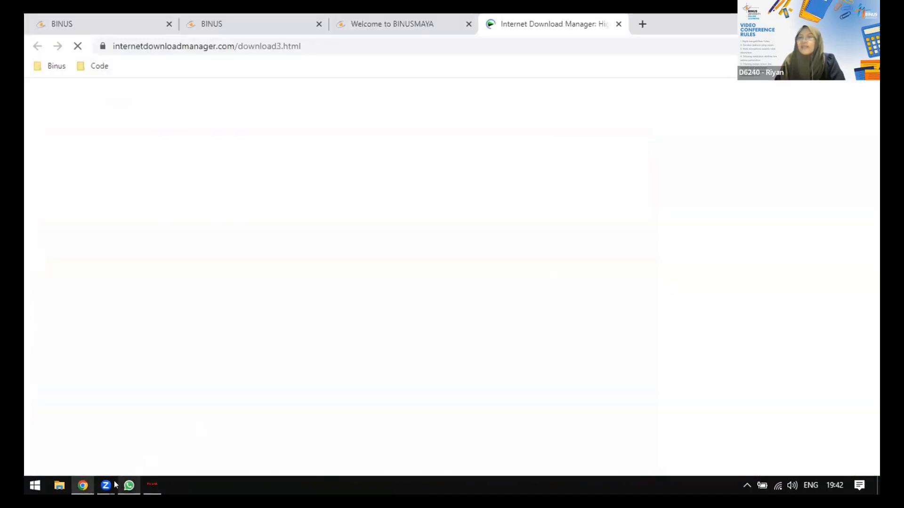
pyautogui.moveTo(116, 476)
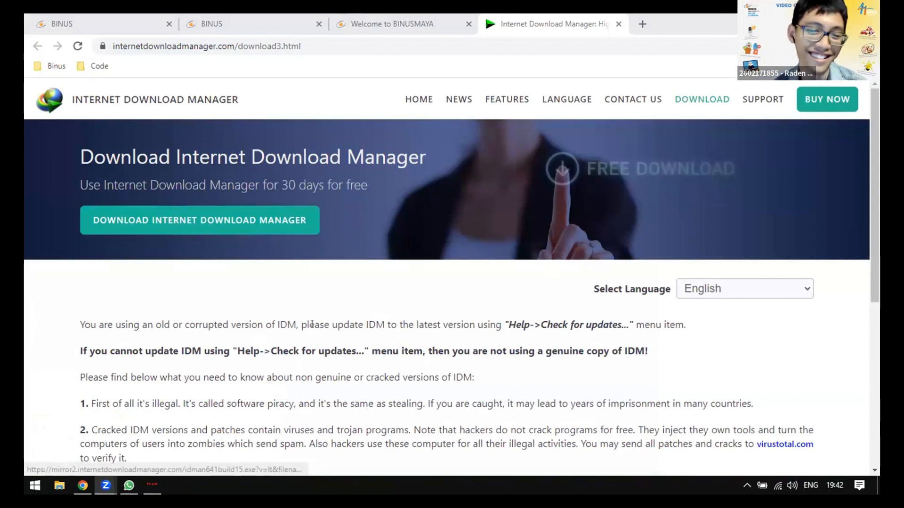
pyautogui.click(147, 489)
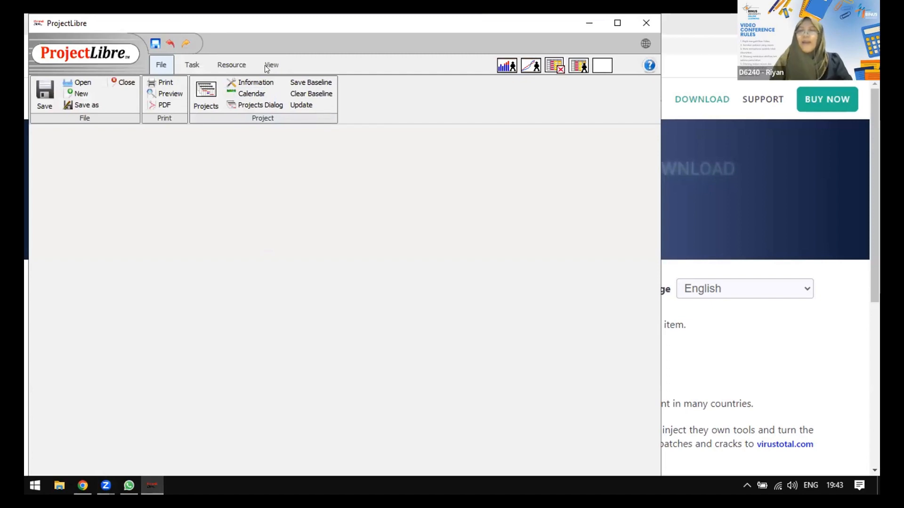
# Reposition the project window and maximize it to fill the screen
pyautogui.moveTo(120, 27); pyautogui.dragTo(222, 91)
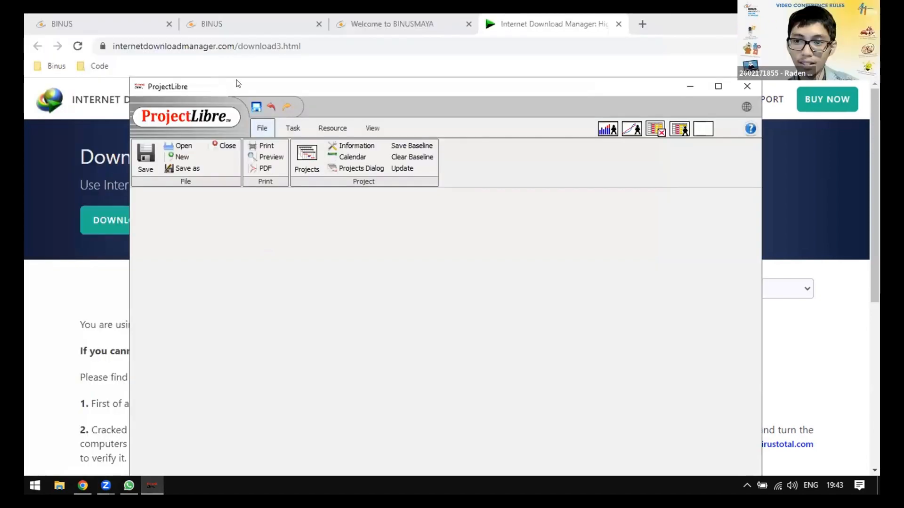
pyautogui.click(718, 87)
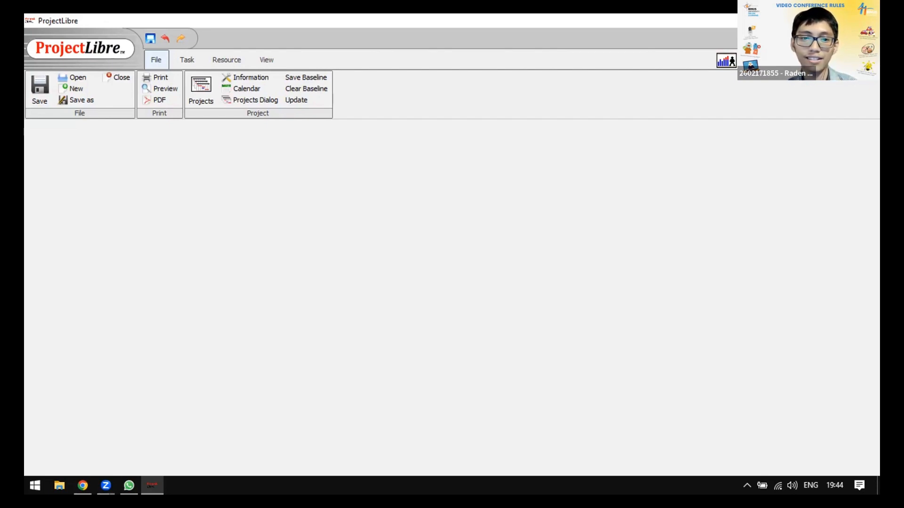
pyautogui.moveTo(753, 21); pyautogui.dragTo(587, 102)
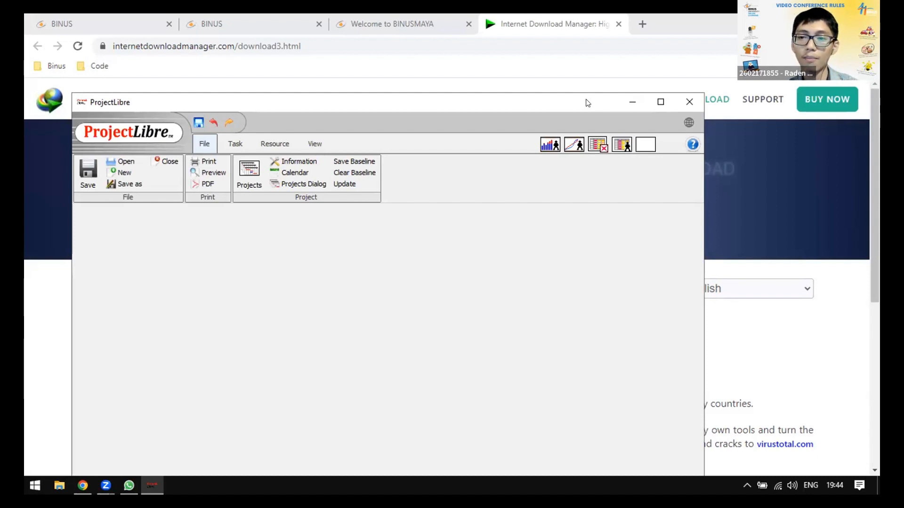
pyautogui.click(655, 101)
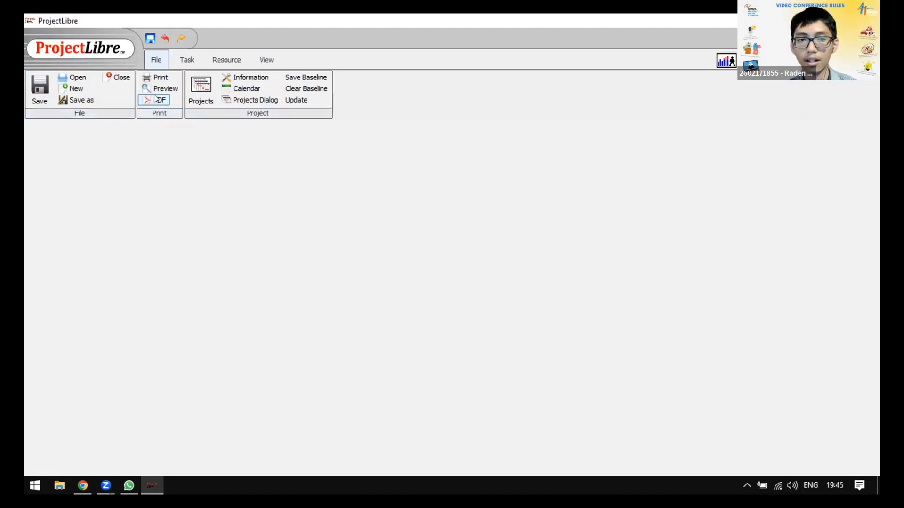
# Start a new project named Project Giting and enter the manager's name
pyautogui.click(77, 89)
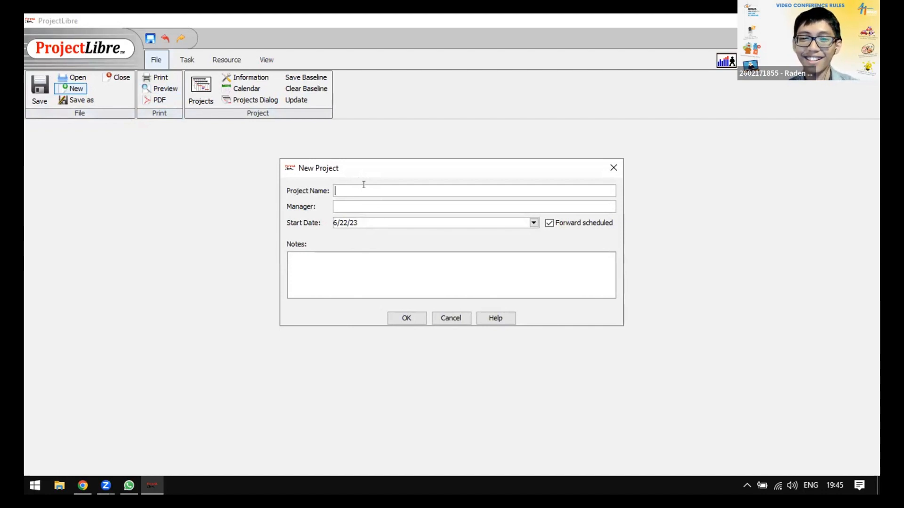
pyautogui.write('Project ')
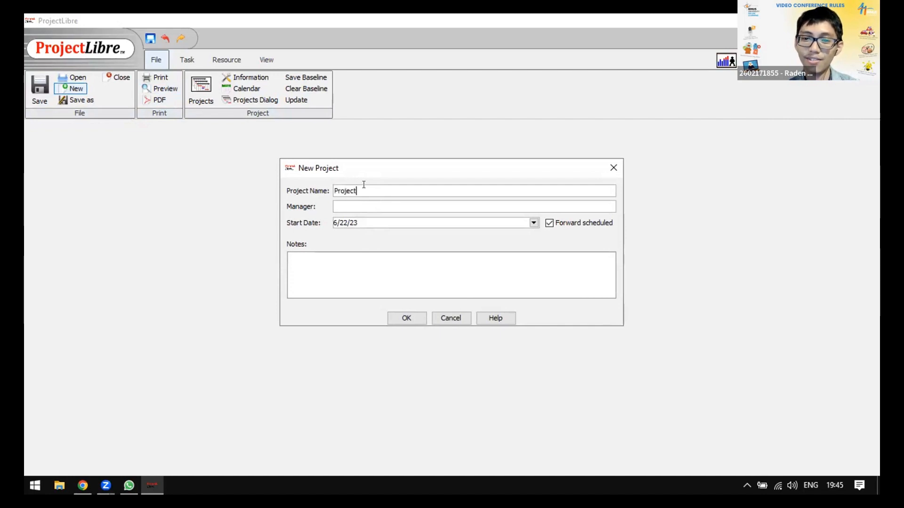
pyautogui.write('Giting')
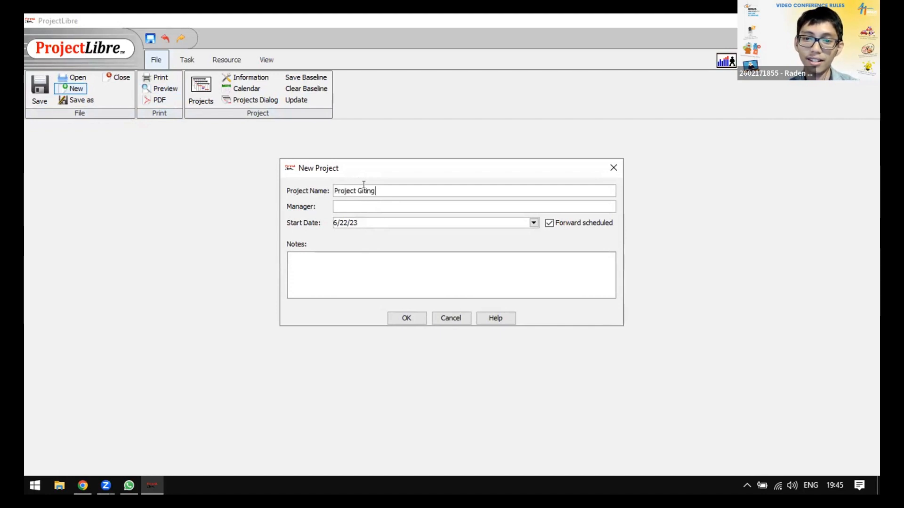
pyautogui.click(359, 204)
pyautogui.write('Ahmad')
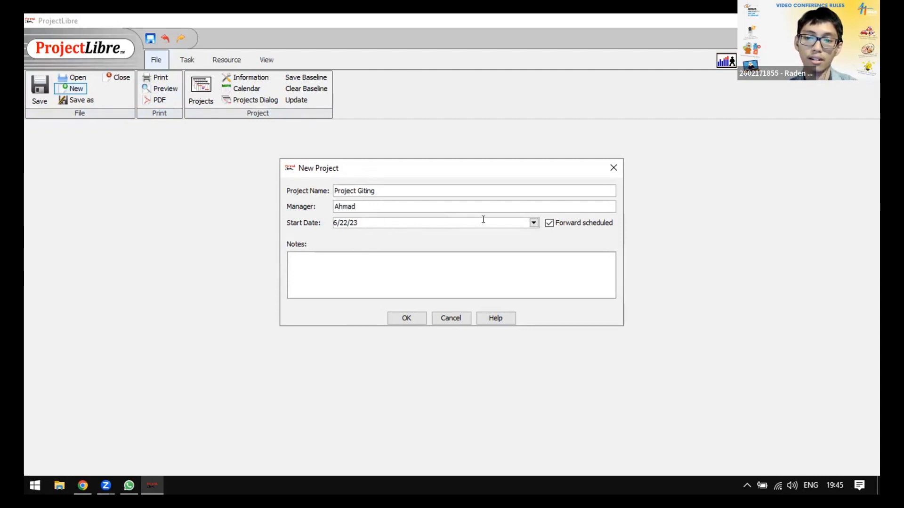
# Set the new project's start date to August 1, 2024
pyautogui.click(533, 223)
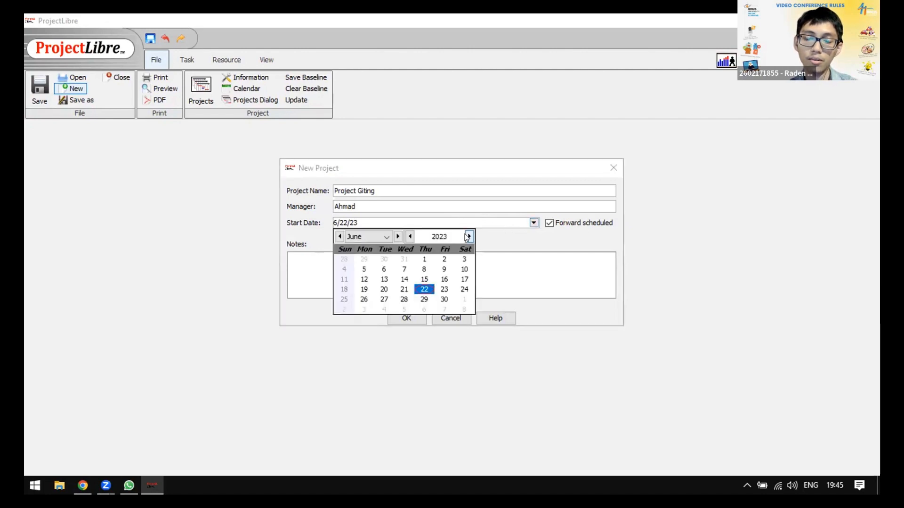
pyautogui.click(468, 236)
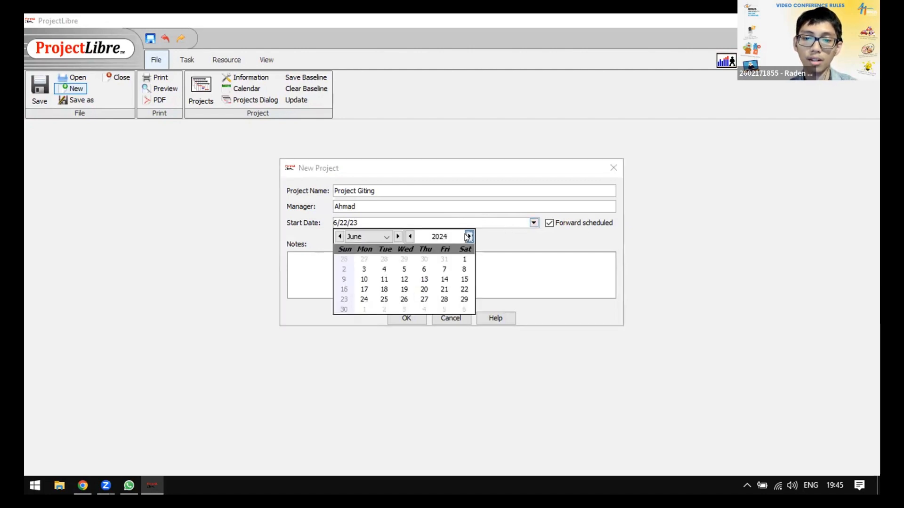
pyautogui.click(387, 237)
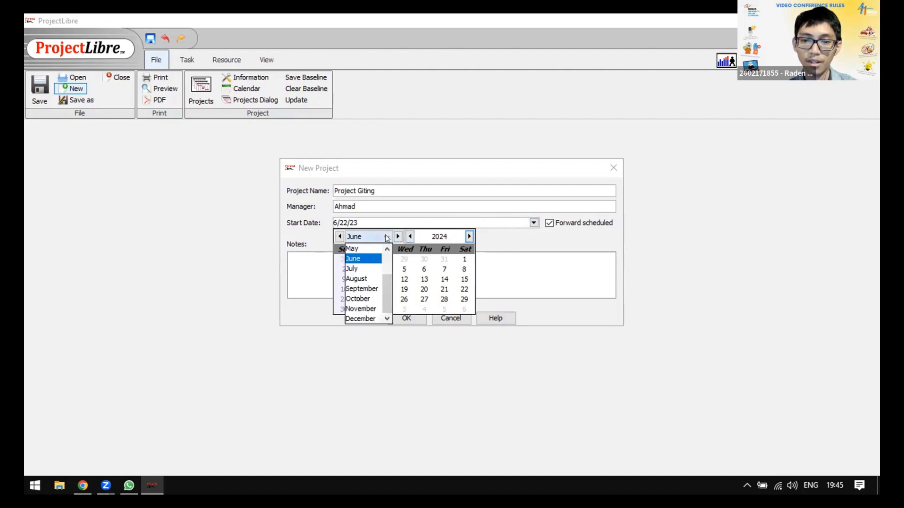
pyautogui.click(366, 278)
pyautogui.click(424, 260)
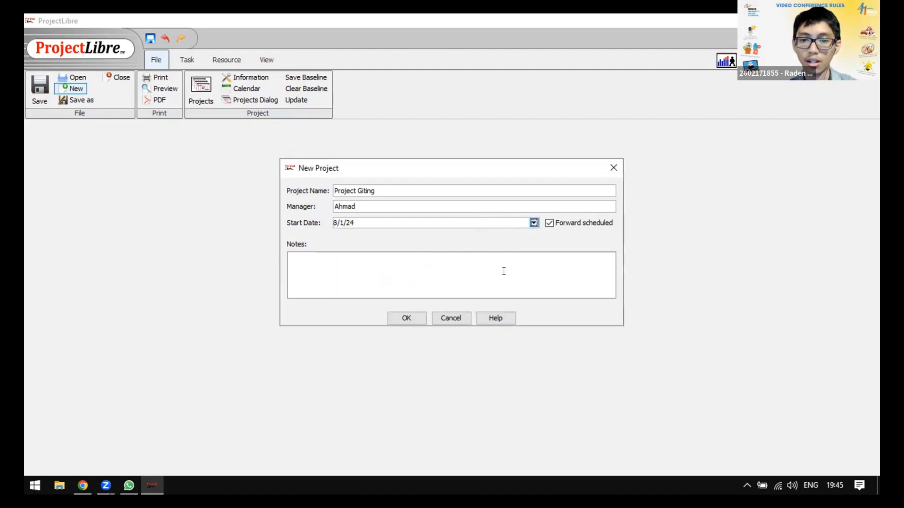
# Change the new project's start date to August 1, 2023
pyautogui.click(534, 222)
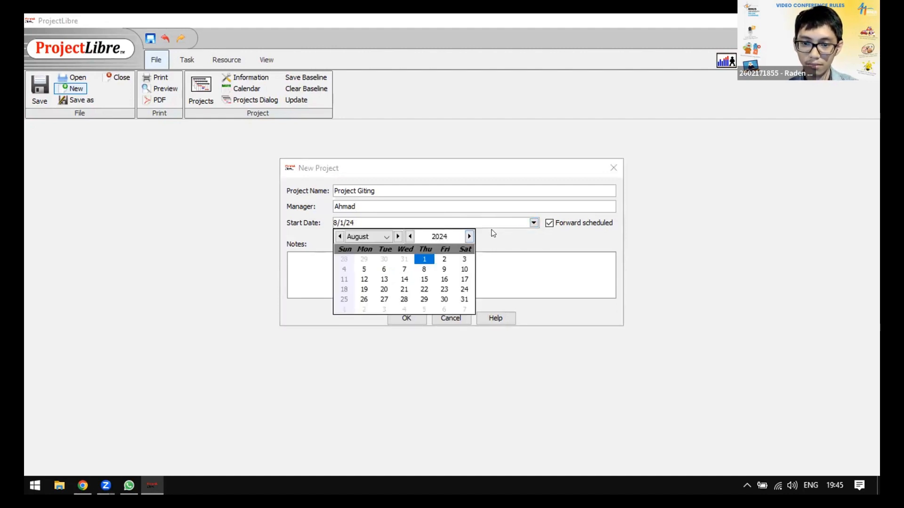
pyautogui.click(469, 236)
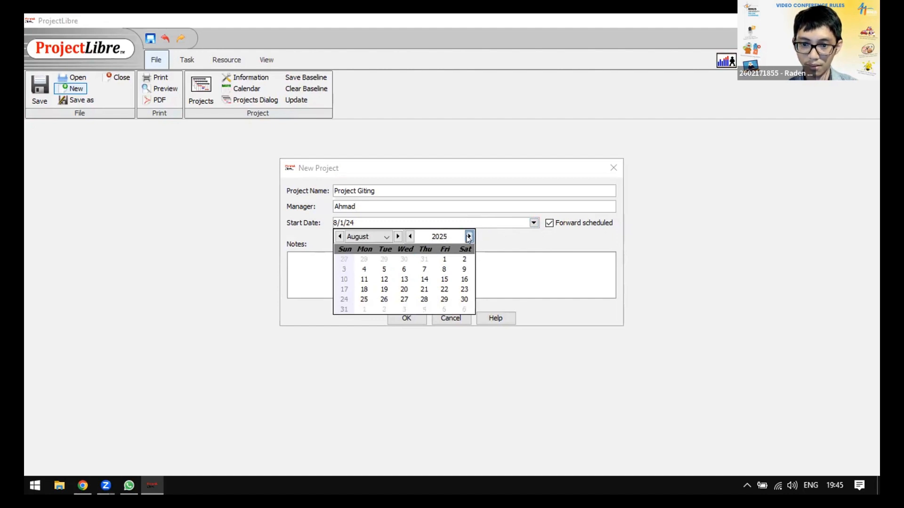
pyautogui.click(410, 237)
pyautogui.click(410, 236)
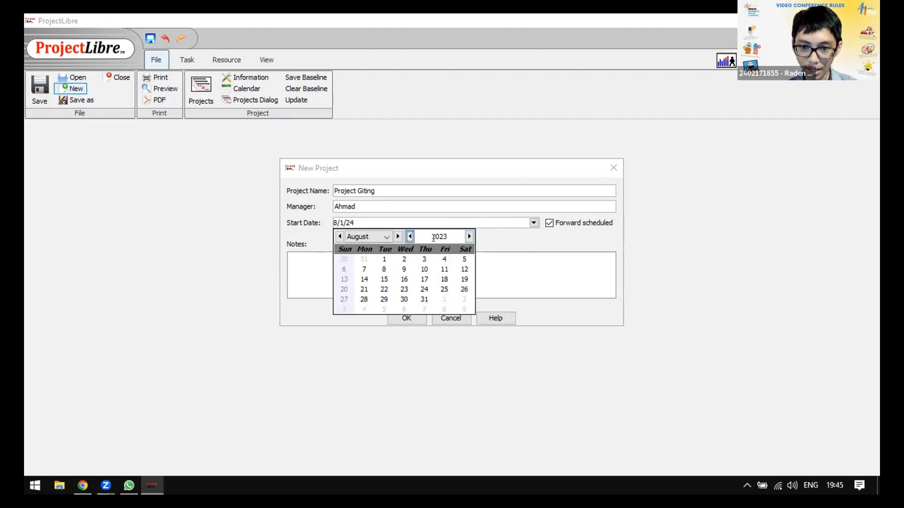
pyautogui.click(379, 257)
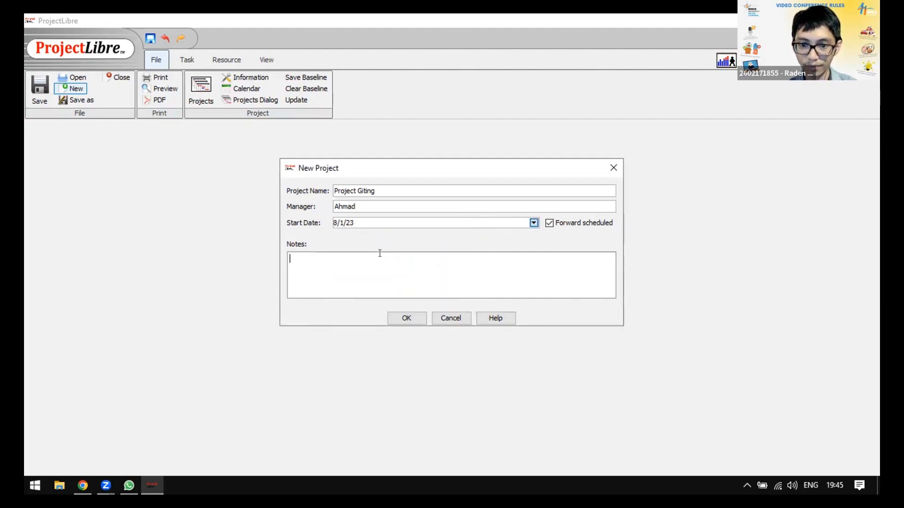
# Switch forward scheduling off and back on, leave the notes empty, and create the project
pyautogui.click(568, 224)
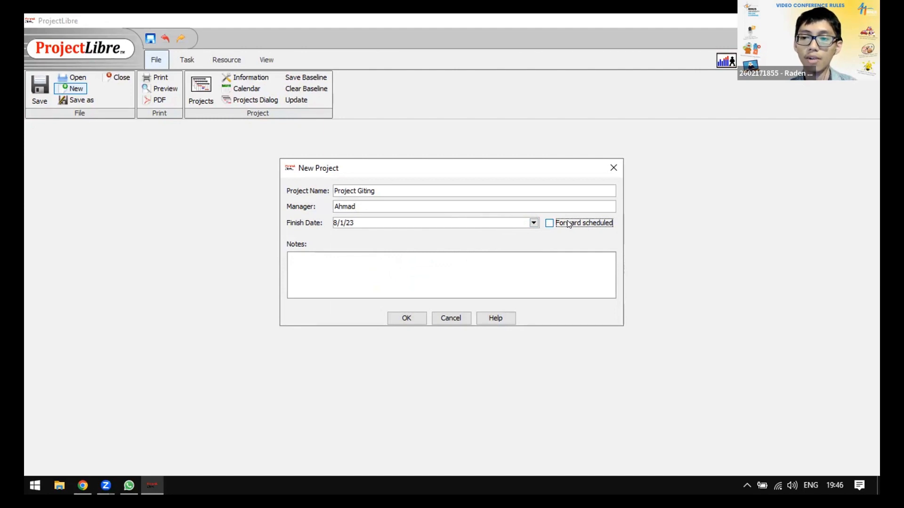
pyautogui.click(569, 225)
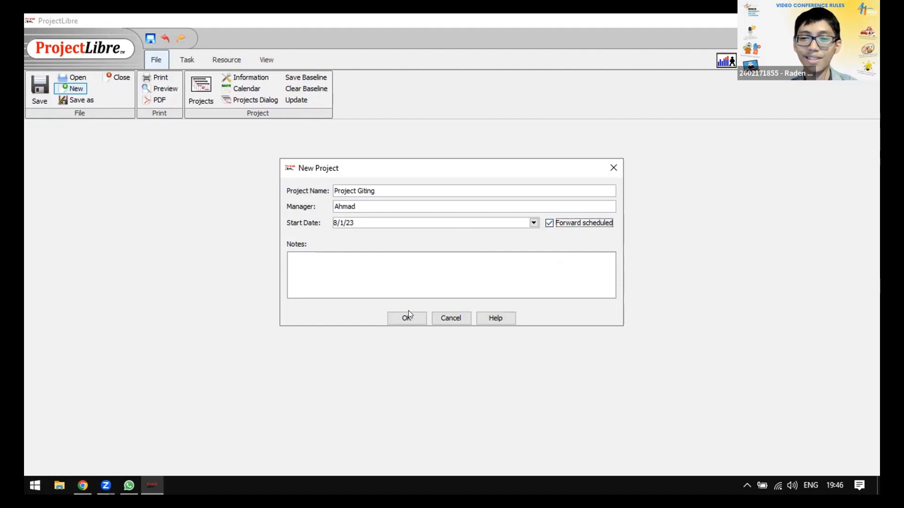
pyautogui.click(412, 269)
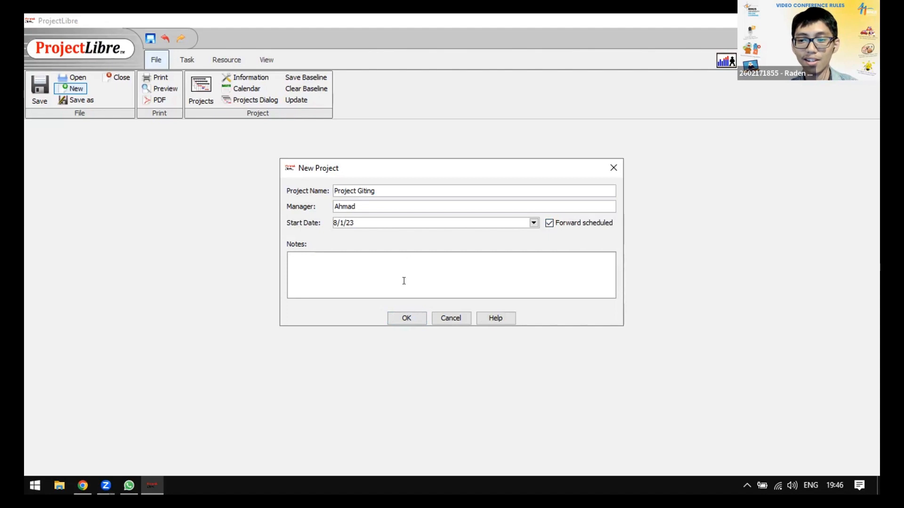
pyautogui.click(415, 318)
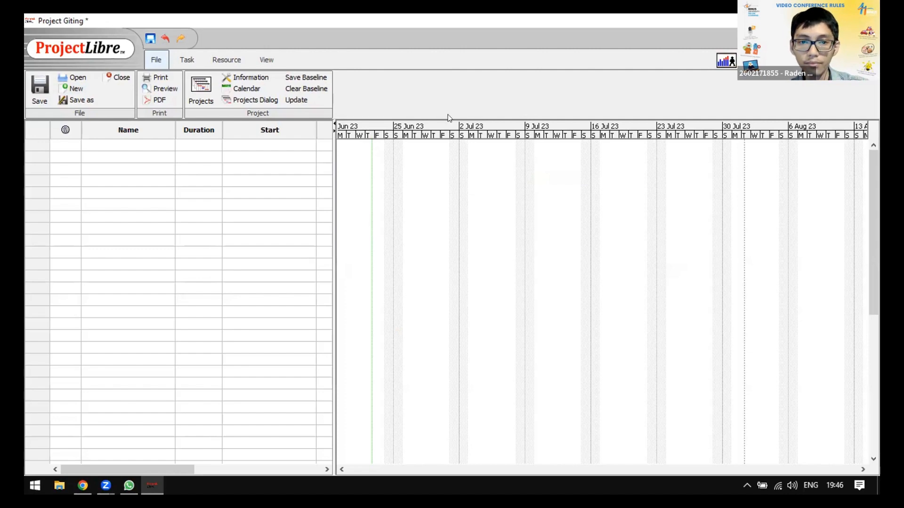
pyautogui.click(141, 145)
pyautogui.click(208, 144)
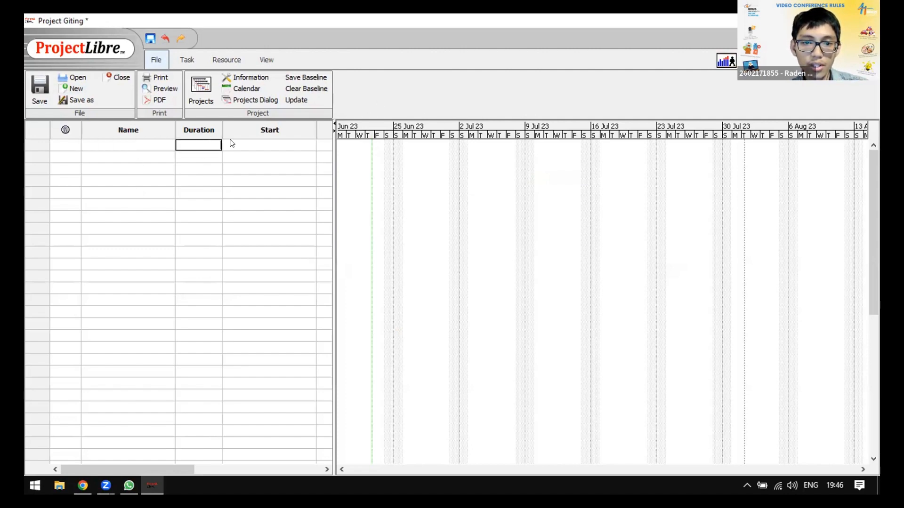
pyautogui.click(243, 143)
pyautogui.click(142, 144)
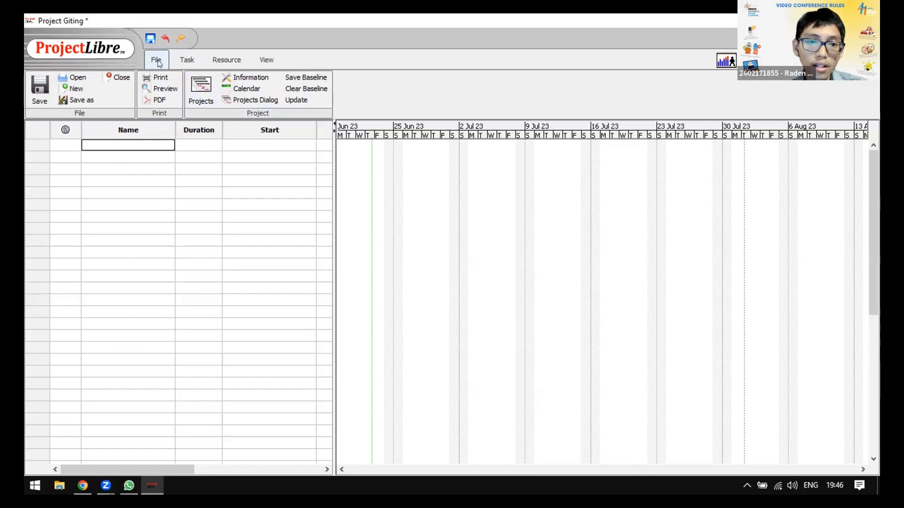
pyautogui.click(187, 61)
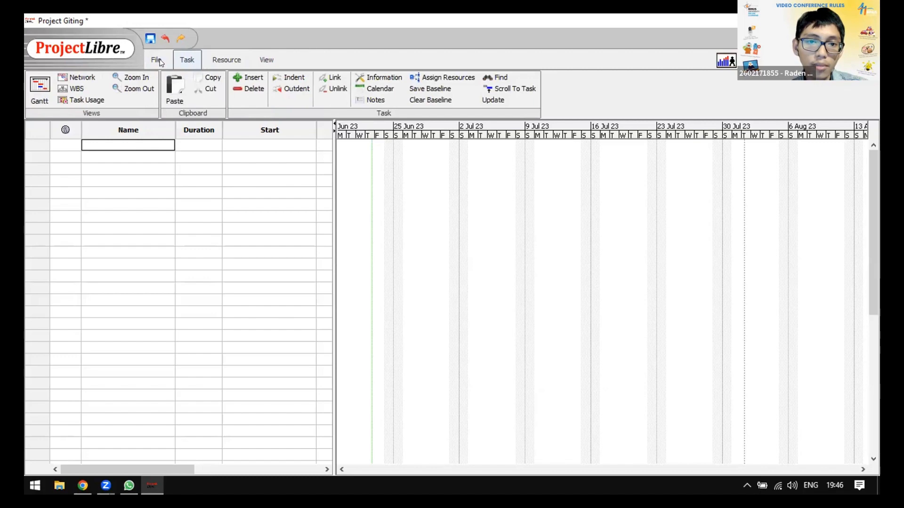
pyautogui.scroll(-1, 159, 63)
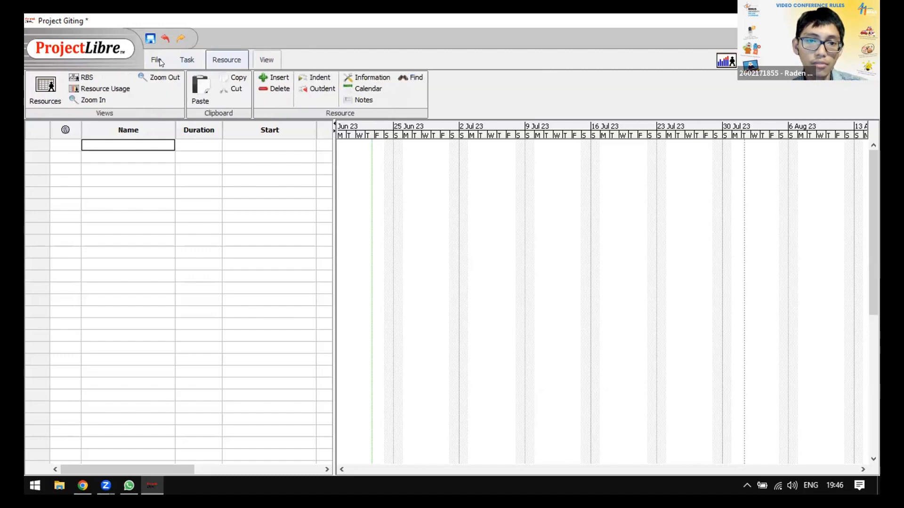
pyautogui.scroll(-1, 160, 63)
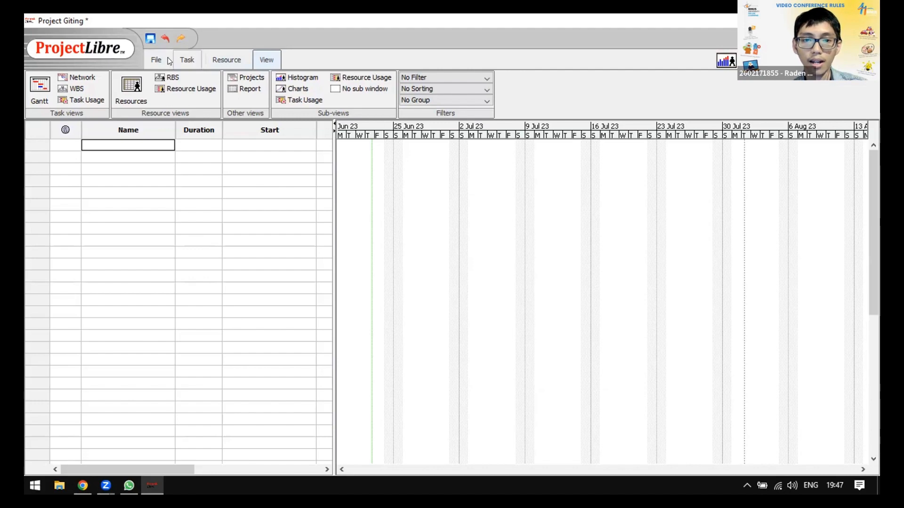
# Show the project in the Gantt view and enter Inisiasi Project as the first task
pyautogui.click(171, 62)
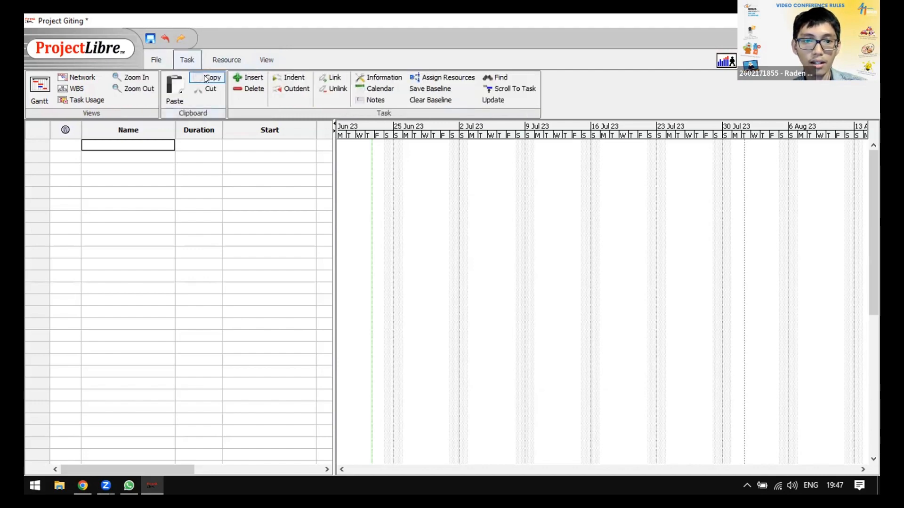
pyautogui.click(31, 84)
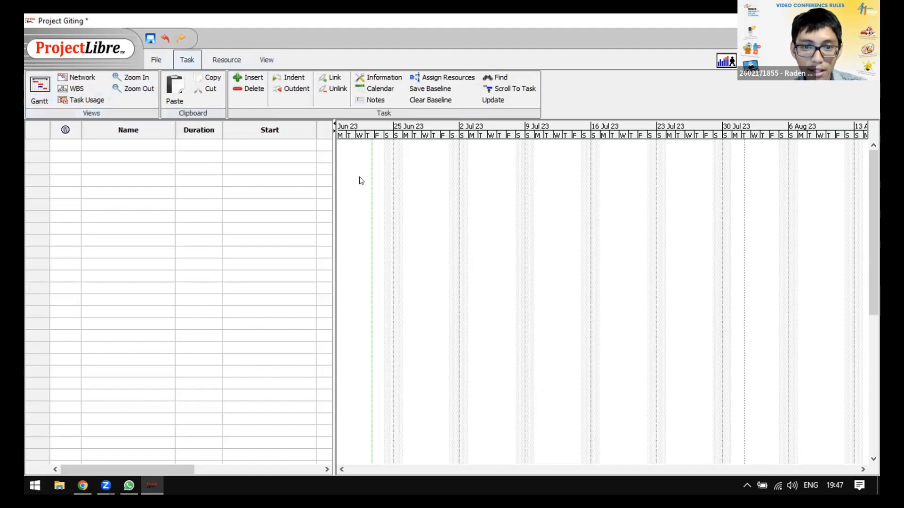
pyautogui.click(120, 145)
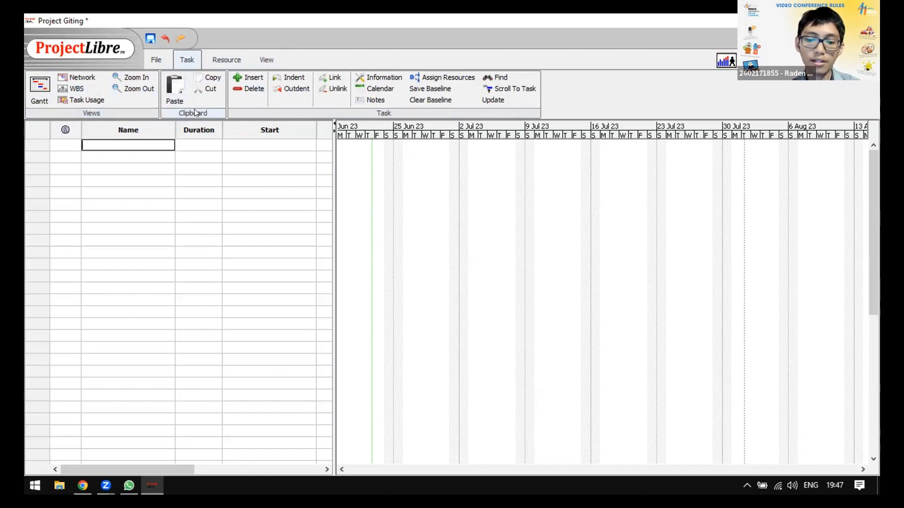
pyautogui.write('Inisias')
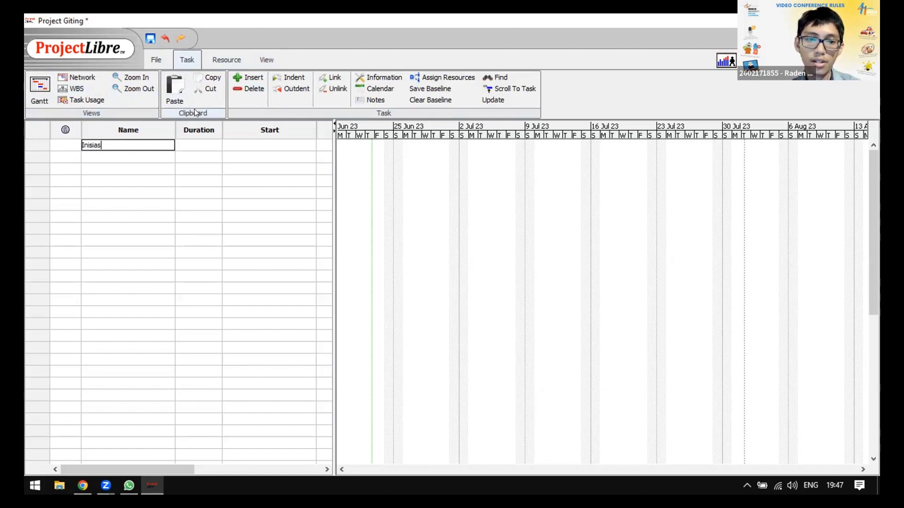
pyautogui.write('i Project')
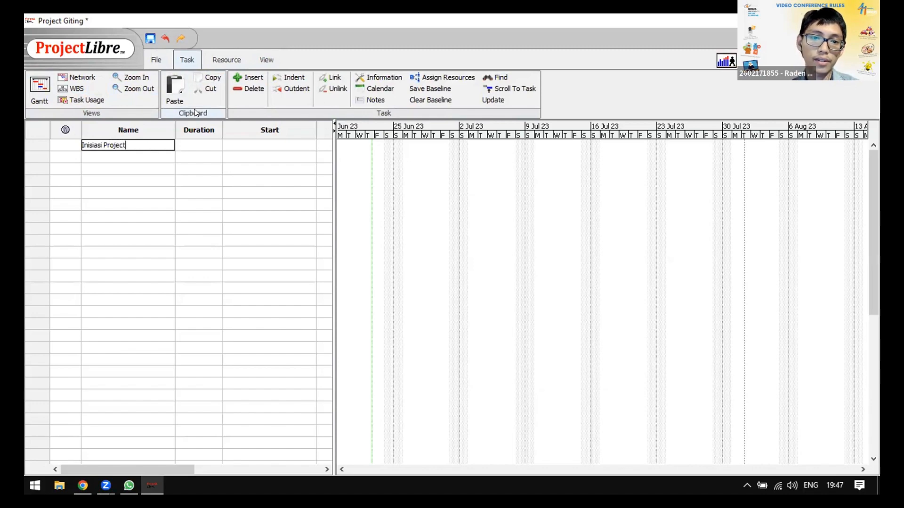
pyautogui.click(197, 147)
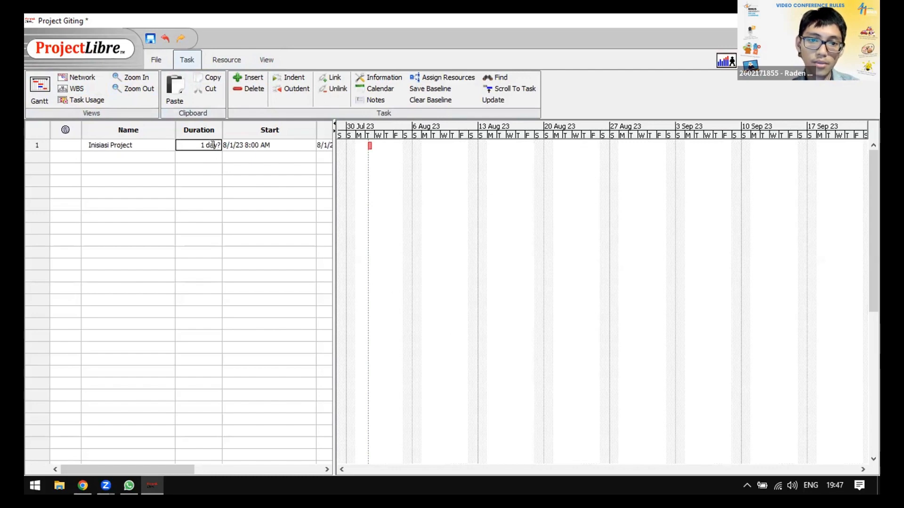
# Examine the first task's duration, start, finish, predecessor and resource name fields
pyautogui.press('Left')
pyautogui.press('Left')
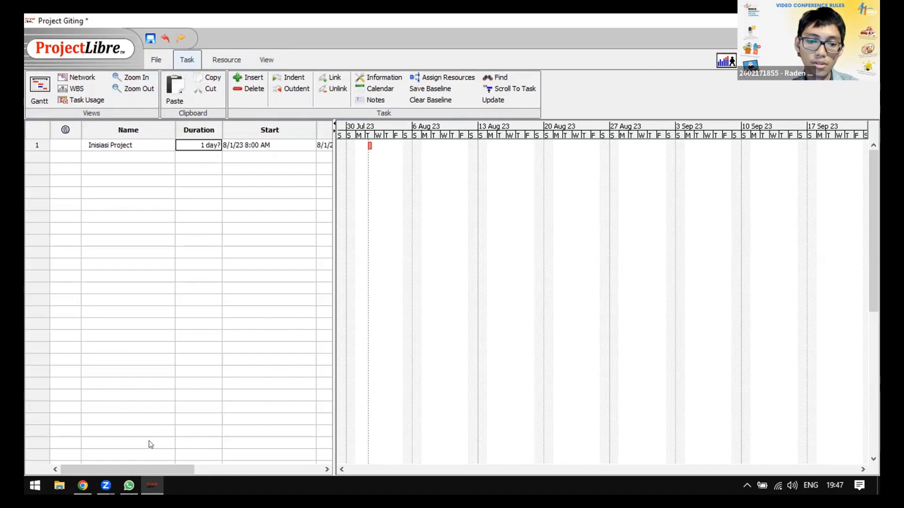
pyautogui.moveTo(146, 470); pyautogui.dragTo(188, 470)
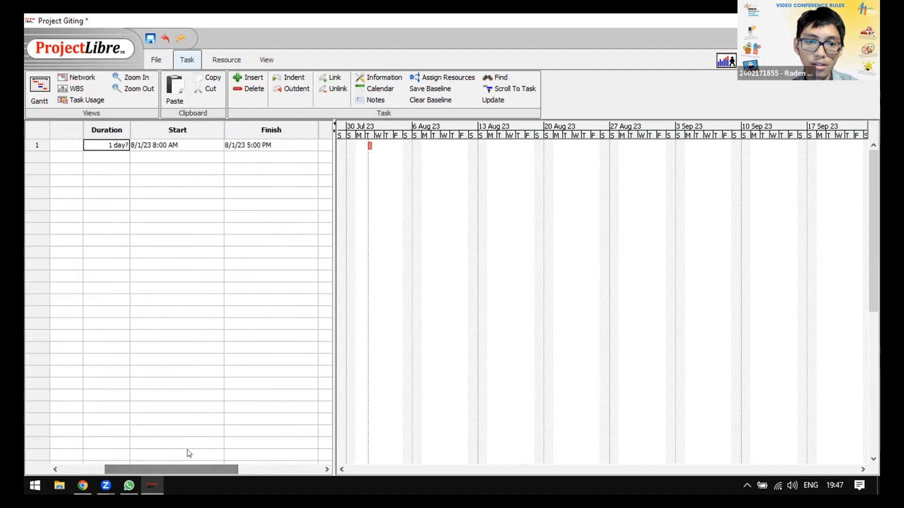
pyautogui.doubleClick(241, 146)
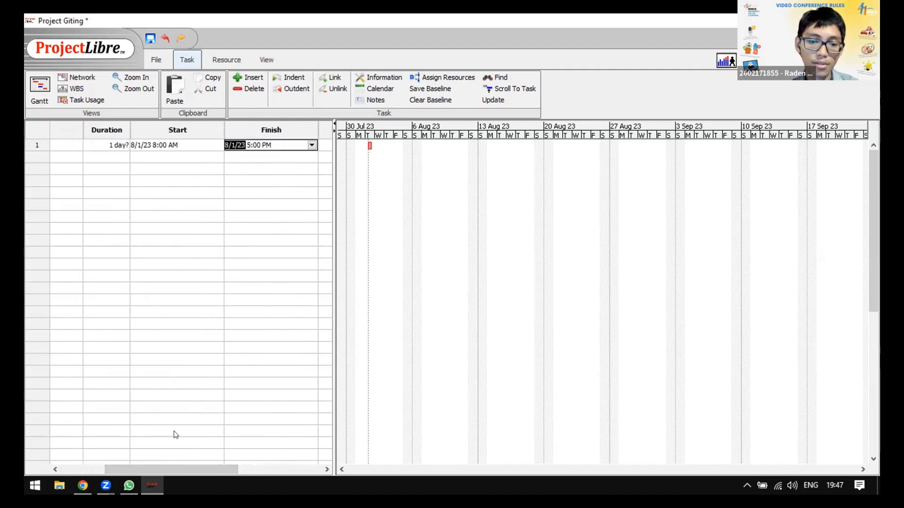
pyautogui.moveTo(167, 468); pyautogui.dragTo(259, 444)
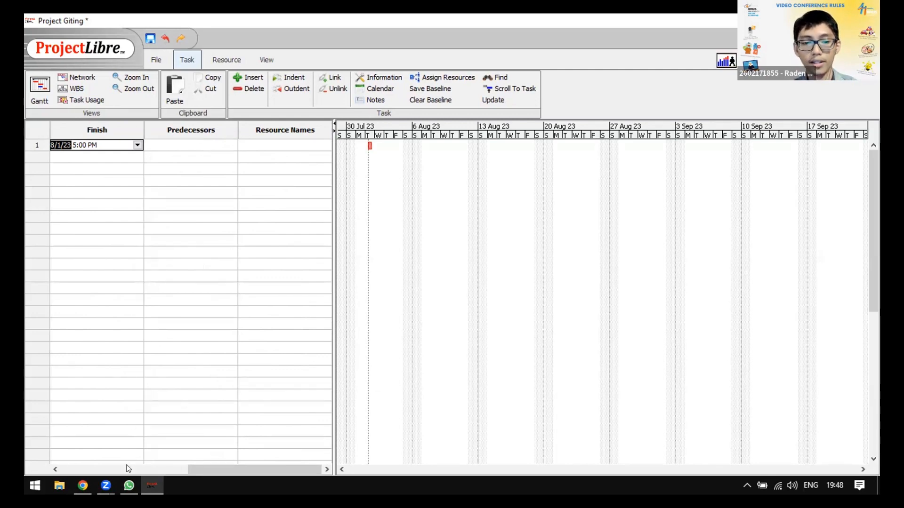
pyautogui.moveTo(190, 467); pyautogui.dragTo(54, 448)
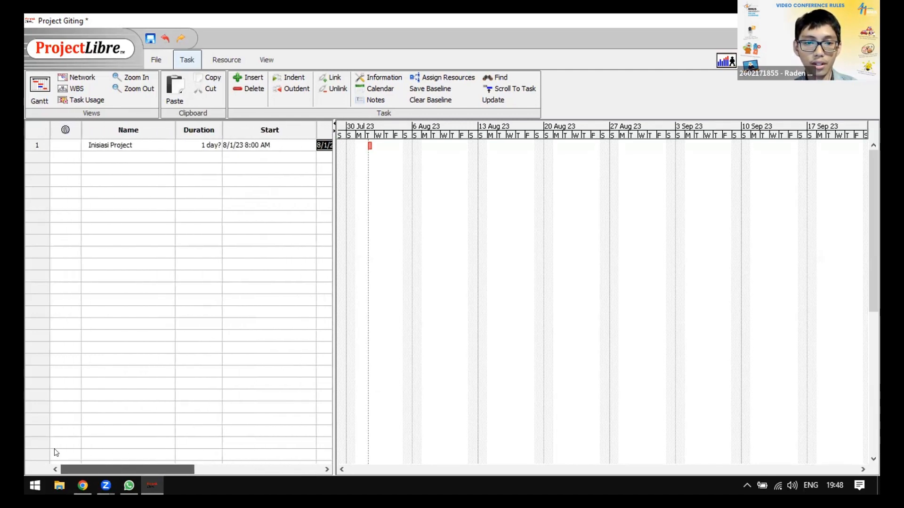
# Add the tasks Analisis Kebutuhan and Desain Awal below Inisiasi Project
pyautogui.click(121, 158)
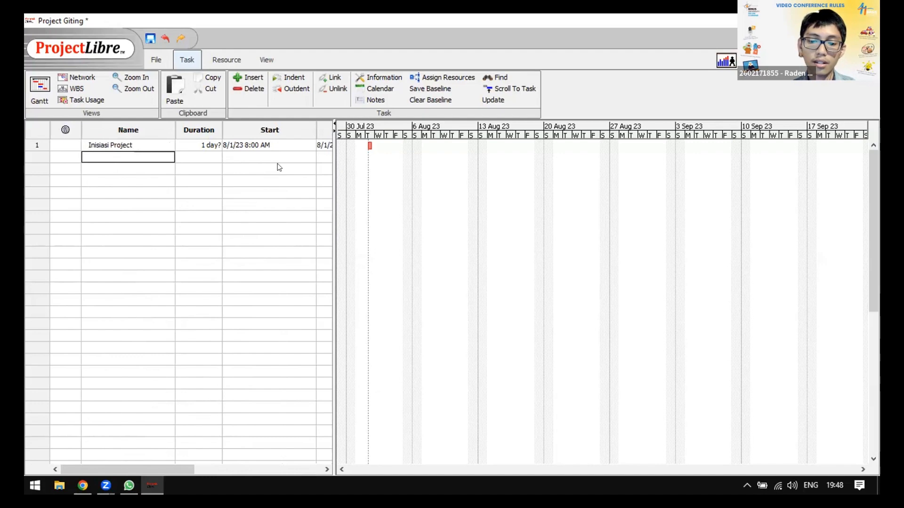
pyautogui.write('Analisis Kebutuhan')
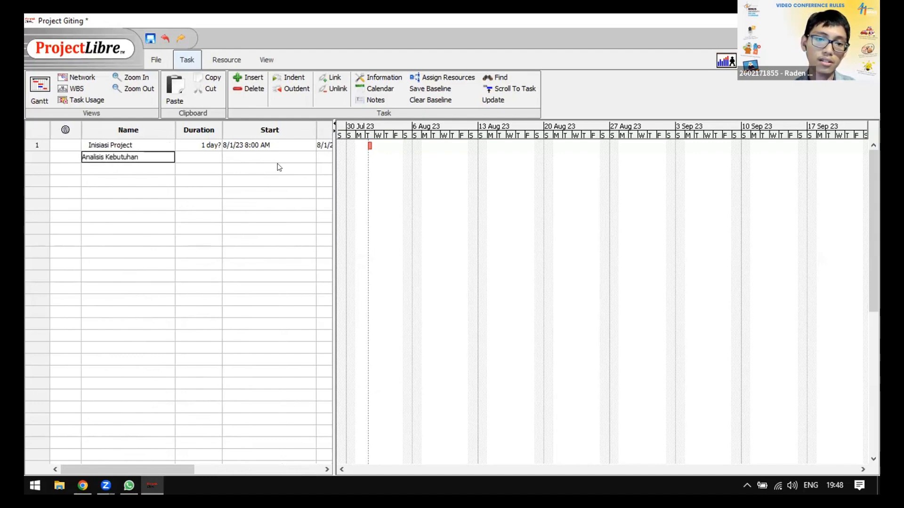
pyautogui.press('Return')
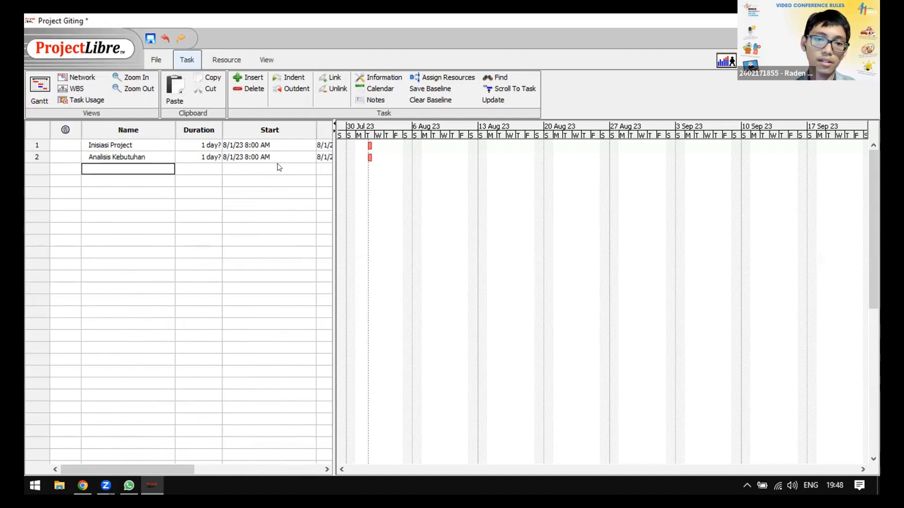
pyautogui.write('Desain Awal')
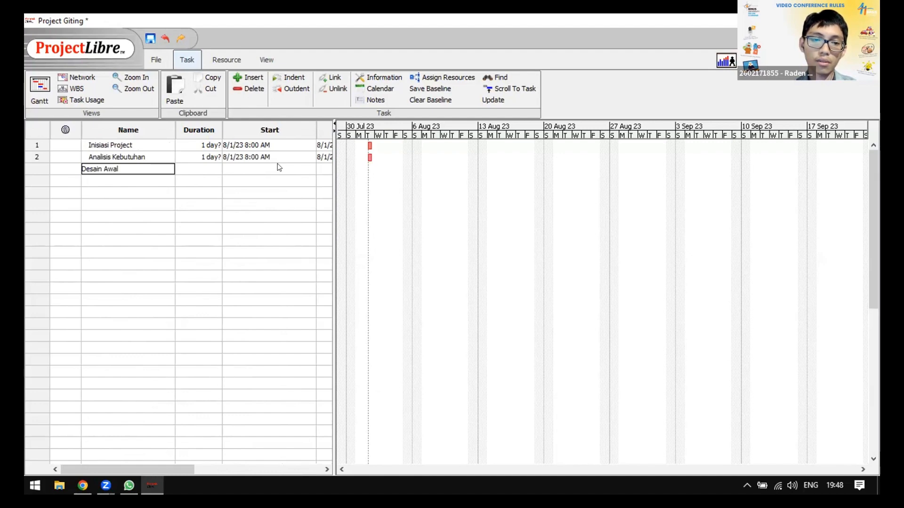
pyautogui.press('Return')
# Add a task named Coding below Desain Awal
pyautogui.write('Code')
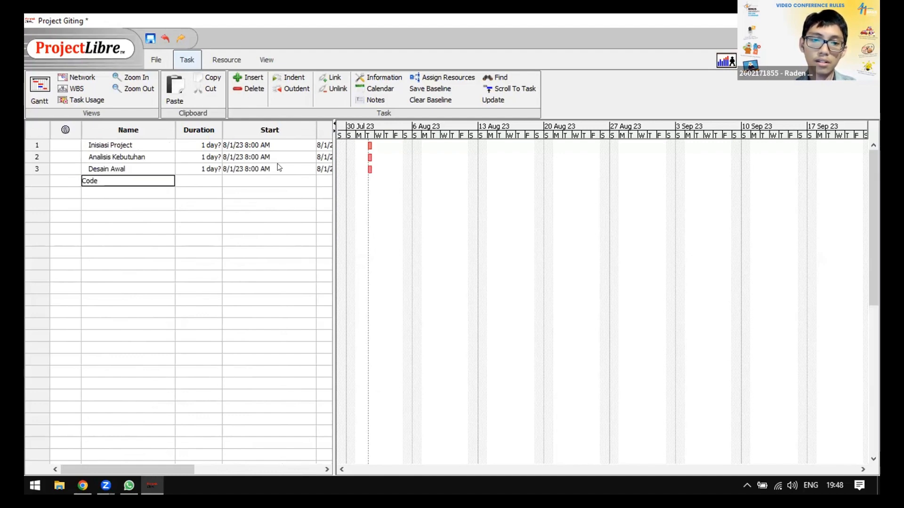
pyautogui.write('i')
pyautogui.press('BackSpace')
pyautogui.press('BackSpace')
pyautogui.write('ing')
pyautogui.press('Return')
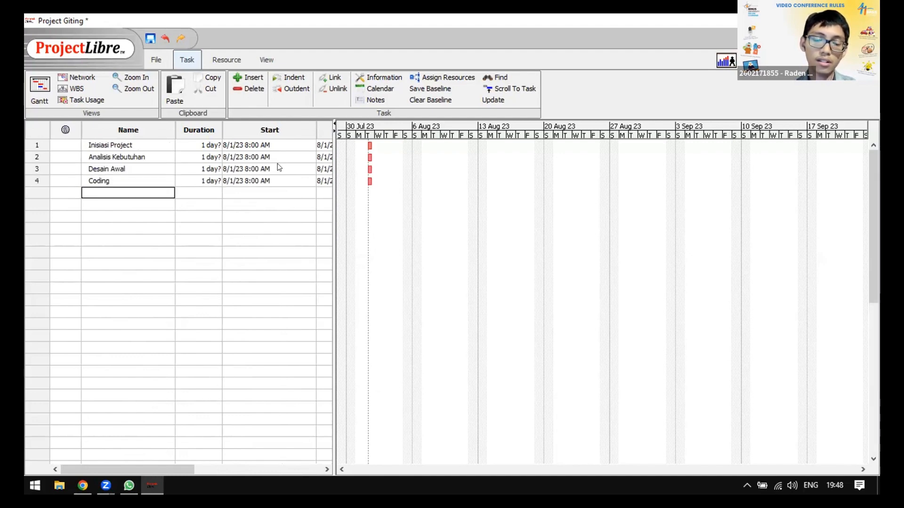
# Add a task named Demo below the Coding task
pyautogui.write('DEmo')
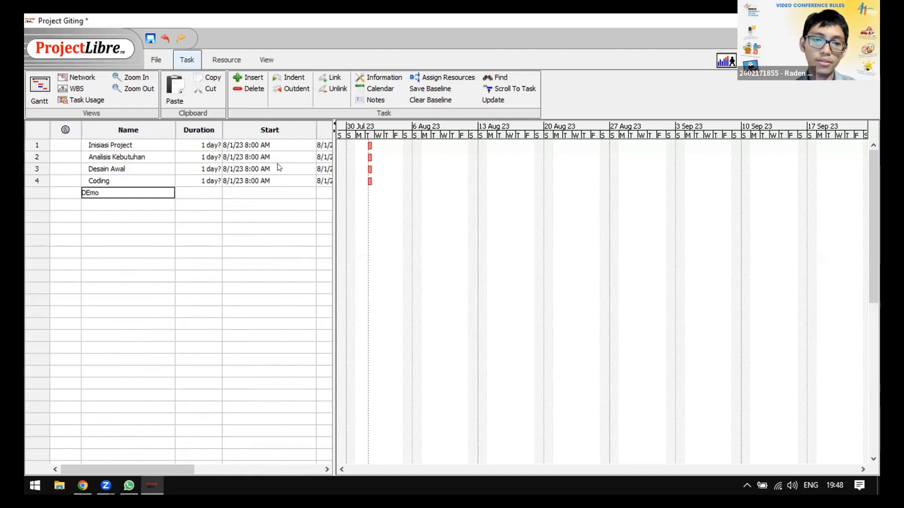
pyautogui.press('BackSpace')
pyautogui.press('BackSpace')
pyautogui.press('BackSpace')
pyautogui.write('emo')
pyautogui.press('Return')
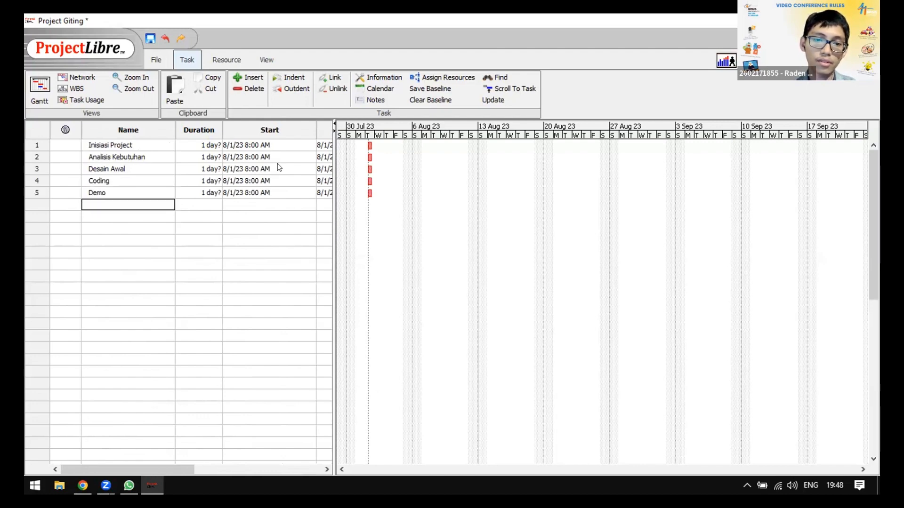
# Add the tasks Review and Revisi below Demo
pyautogui.write('Review')
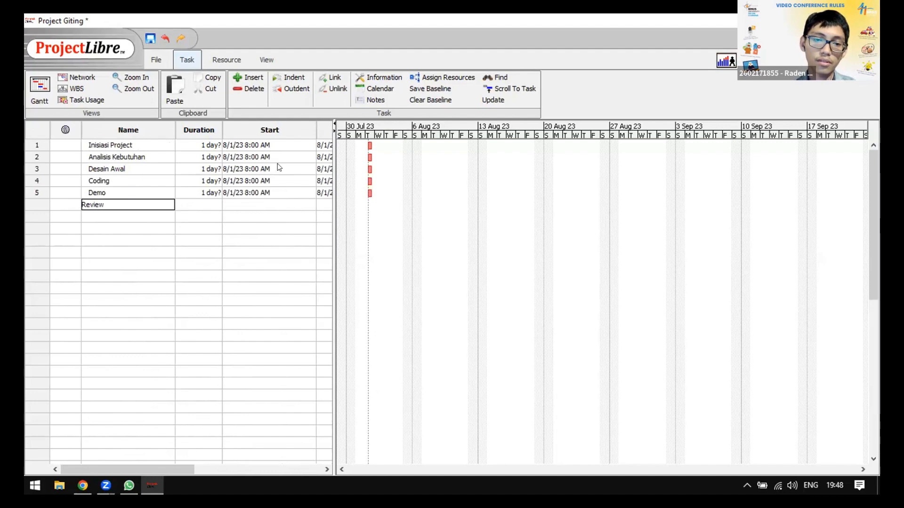
pyautogui.press('Return')
pyautogui.write('Revis')
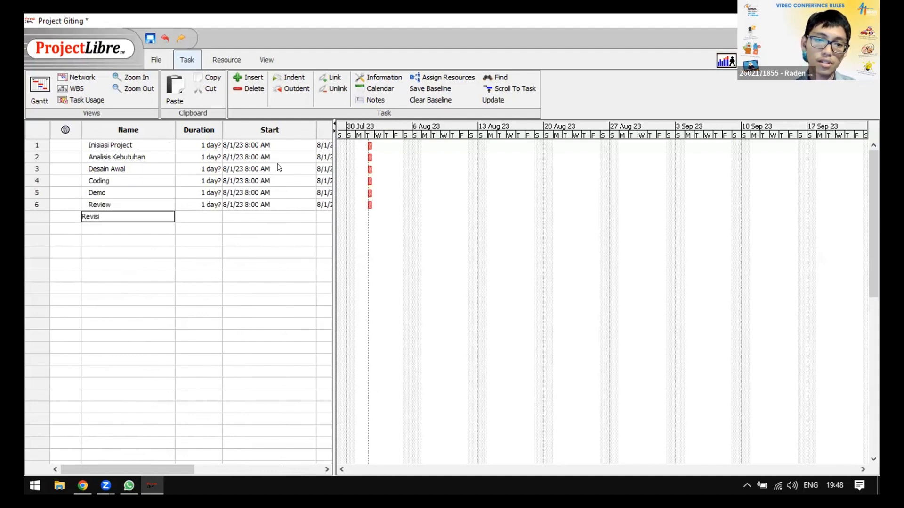
pyautogui.write('i')
pyautogui.press('Return')
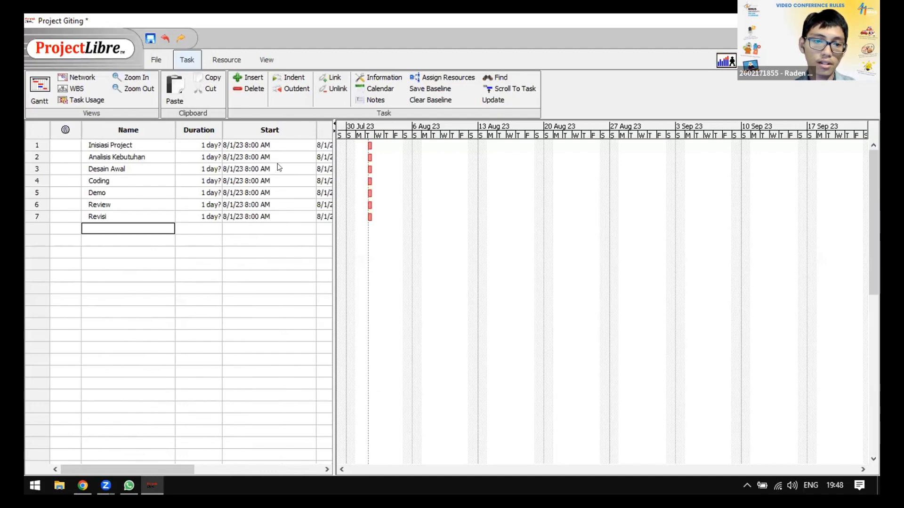
# Add a second Coding task and a second Review task below Revisi
pyautogui.write('D')
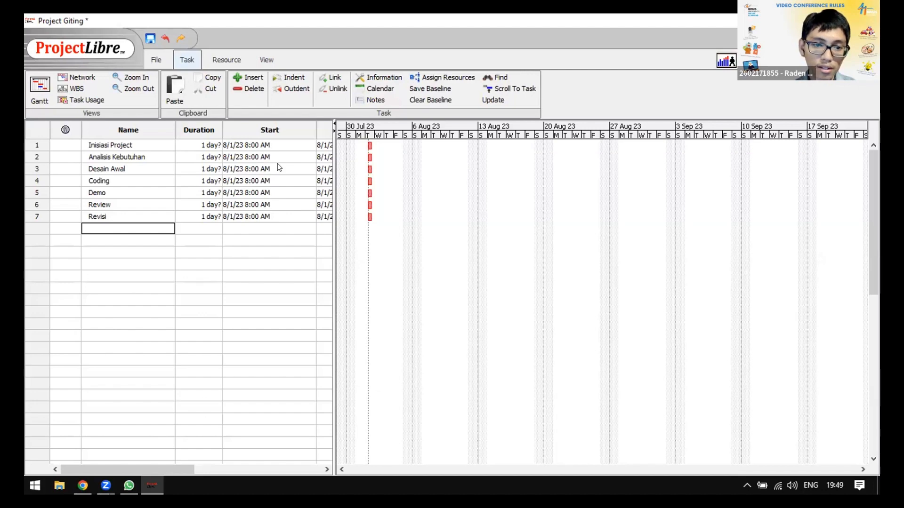
pyautogui.write('Coding')
pyautogui.press('Return')
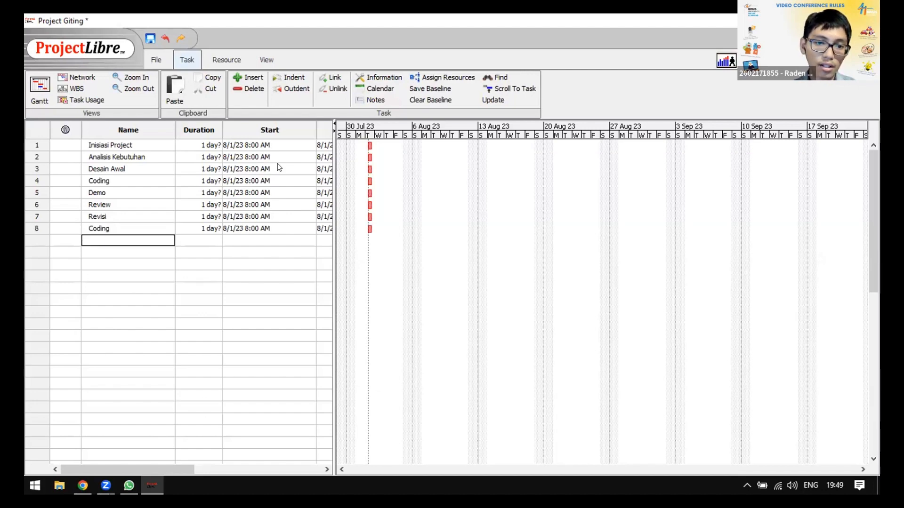
pyautogui.press('BackSpace')
pyautogui.write('Review')
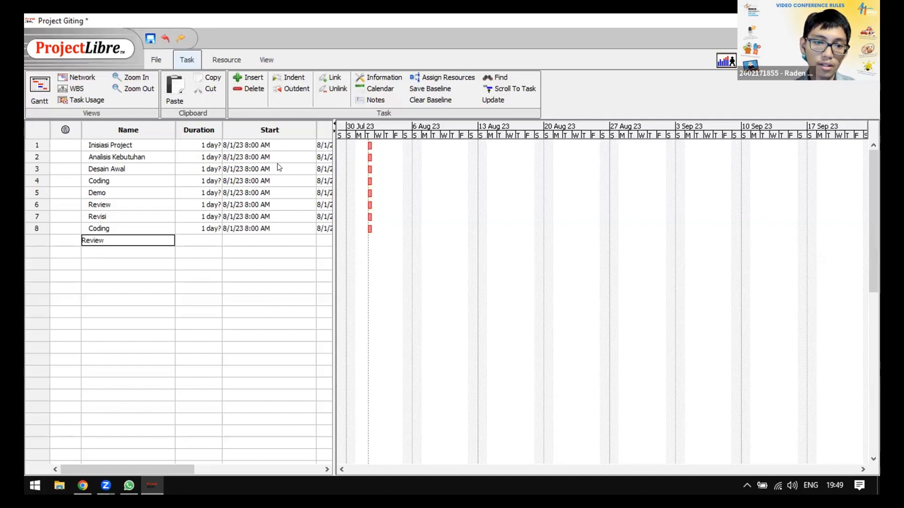
pyautogui.press('Return')
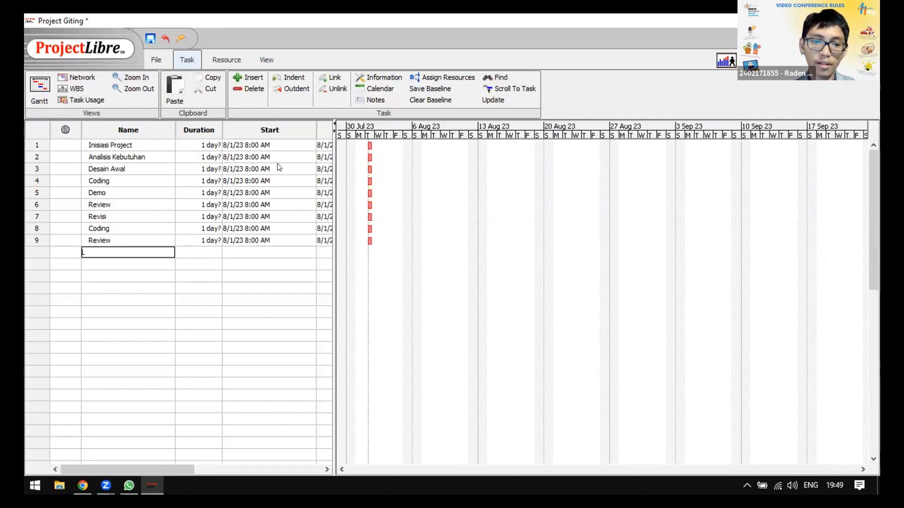
# Add the tasks Implementasi and Monitoring at the end of the task list
pyautogui.write('Implementasi')
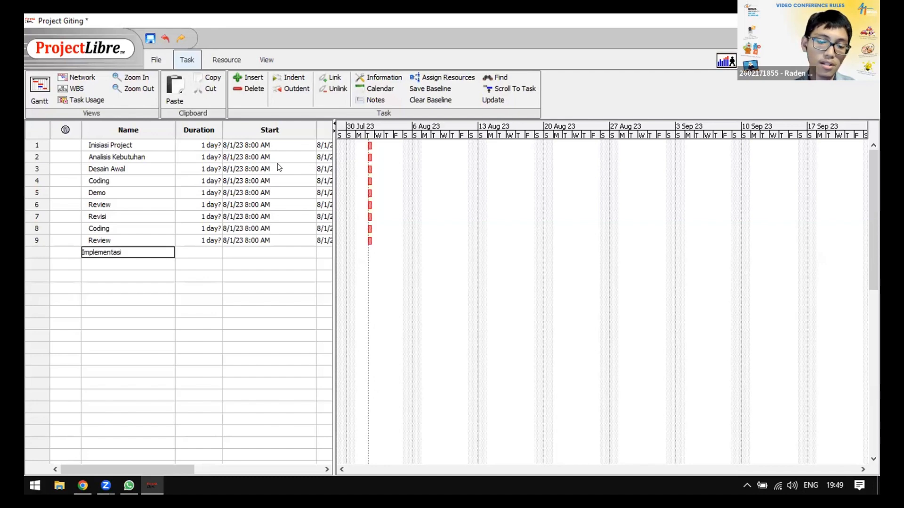
pyautogui.press('Return')
pyautogui.write('Monitoring')
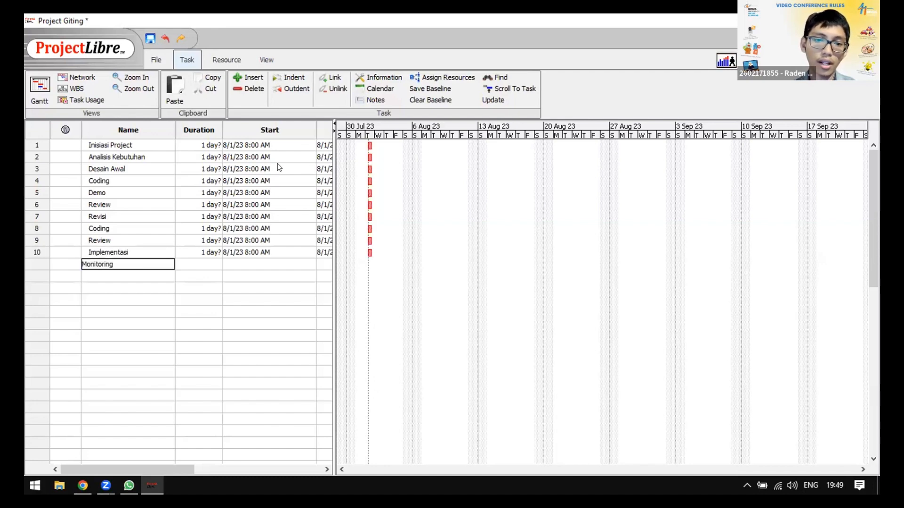
pyautogui.press('Return')
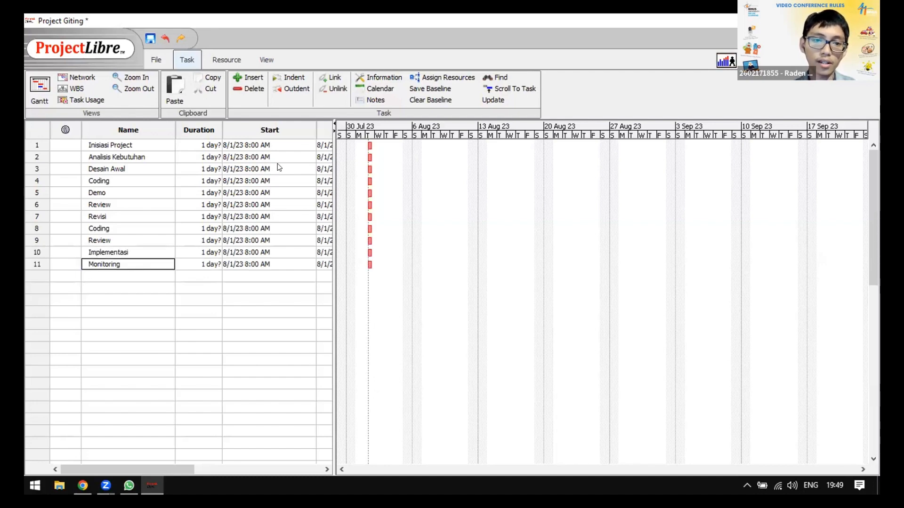
# Set the durations of Analisis Kebutuhan and Desain Awal to 2 days and of the first Coding task to 4 days
pyautogui.doubleClick(207, 157)
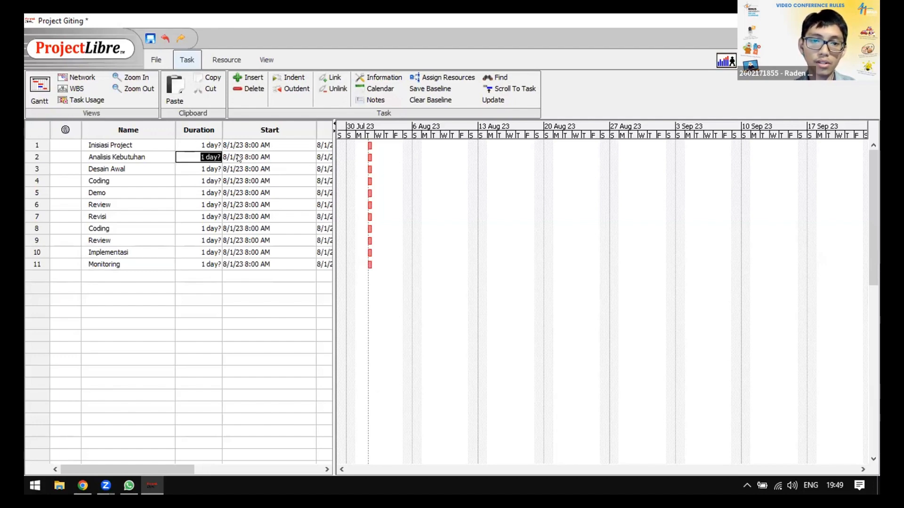
pyautogui.write('2')
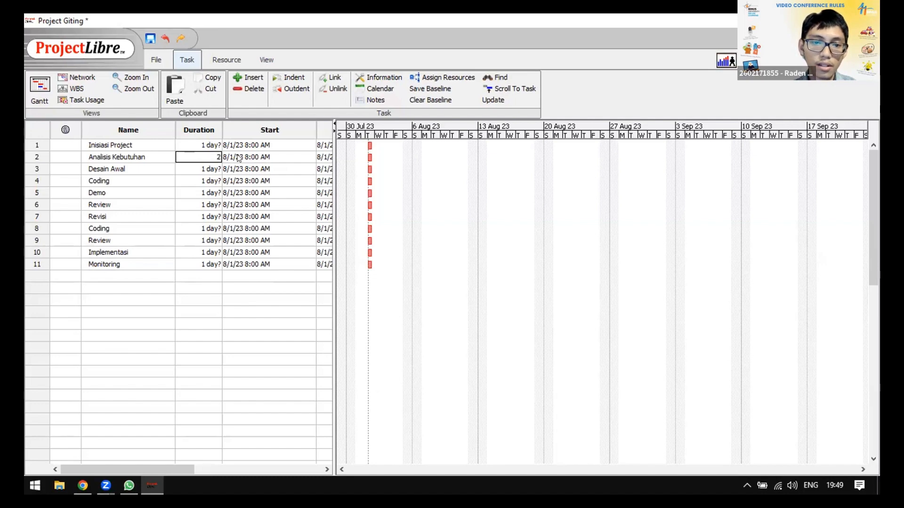
pyautogui.press('Return')
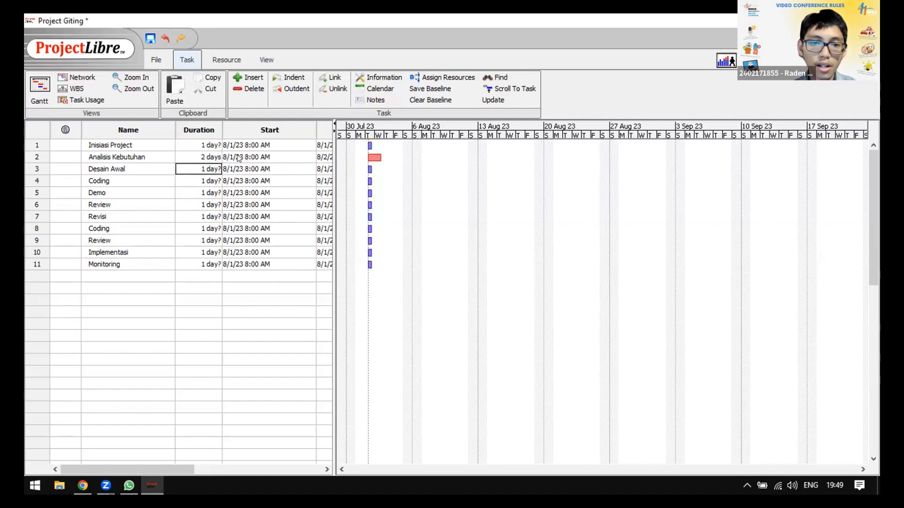
pyautogui.write('2')
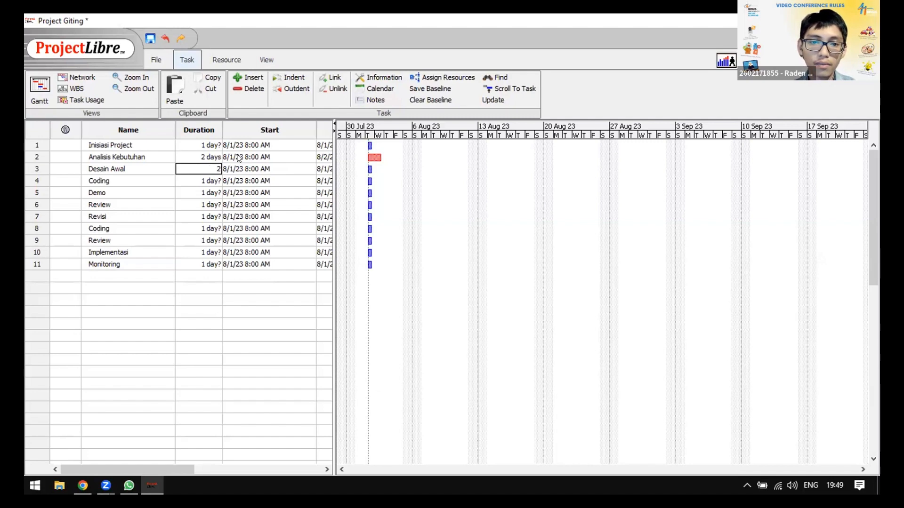
pyautogui.press('Up')
pyautogui.press('Down')
pyautogui.press('Down')
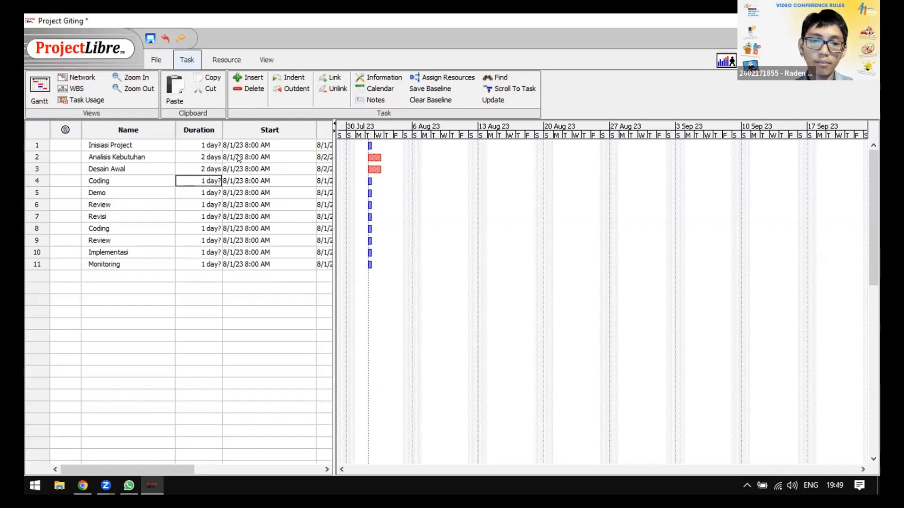
pyautogui.write('4')
pyautogui.press('Return')
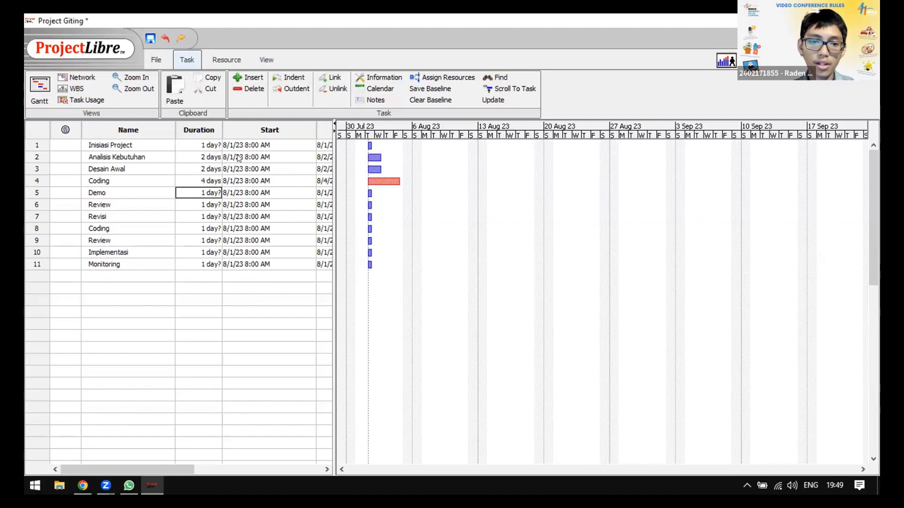
# Set the duration of Revisi to 2 days and of the second Coding task to 4 days
pyautogui.press('Down')
pyautogui.press('Down')
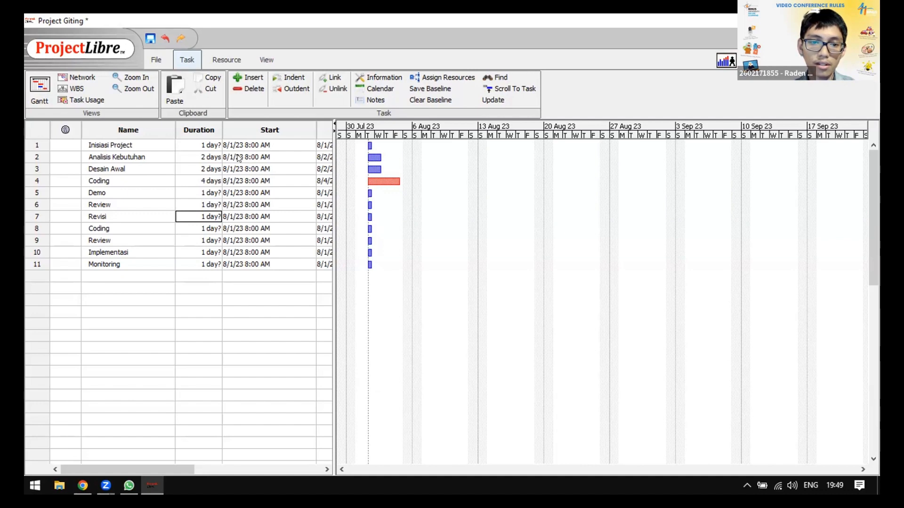
pyautogui.write('2')
pyautogui.press('Return')
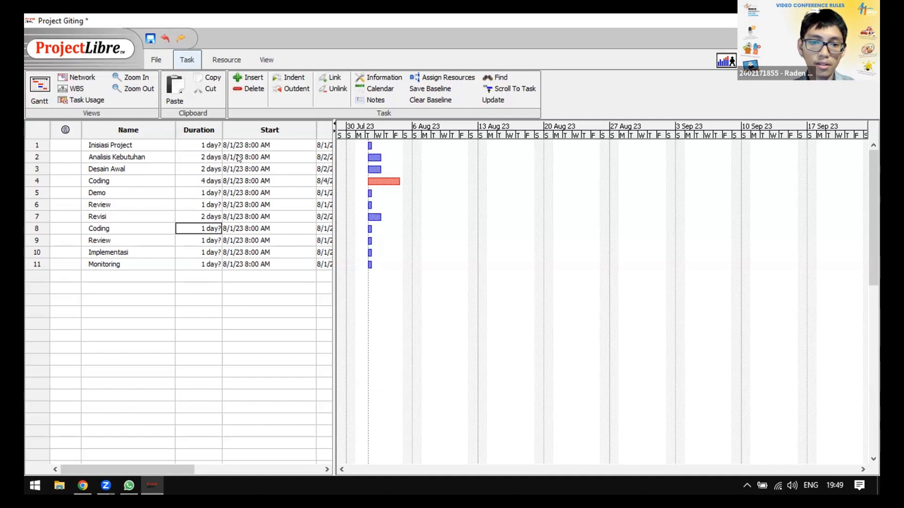
pyautogui.write('4')
pyautogui.press('Return')
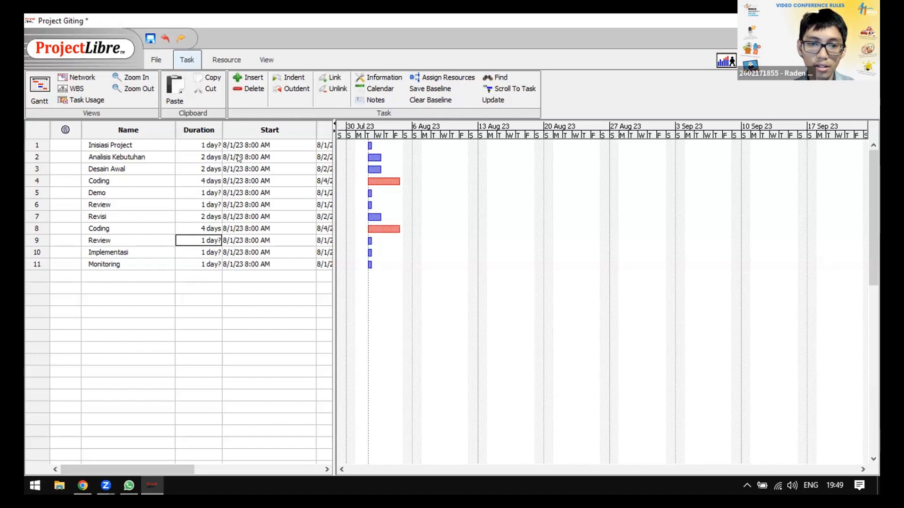
# Set the duration of Monitoring to 5 days
pyautogui.press('Return')
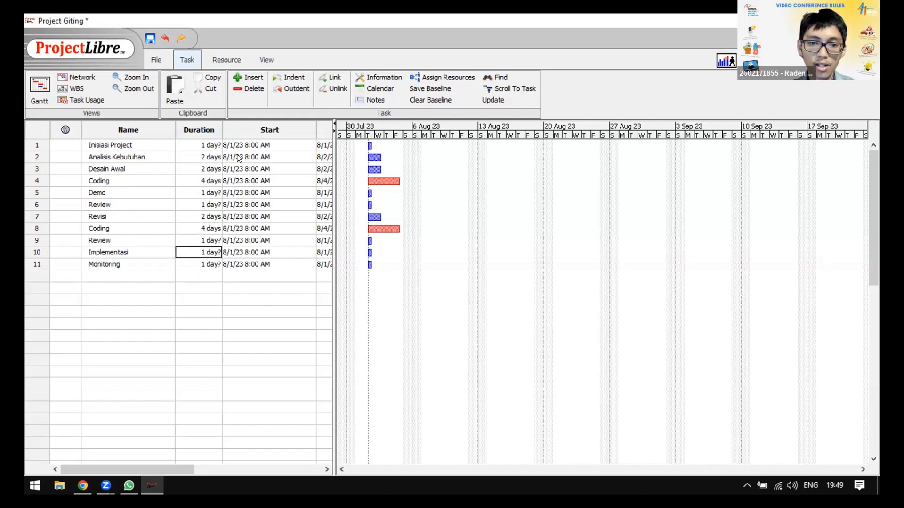
pyautogui.press('Return')
pyautogui.write('5')
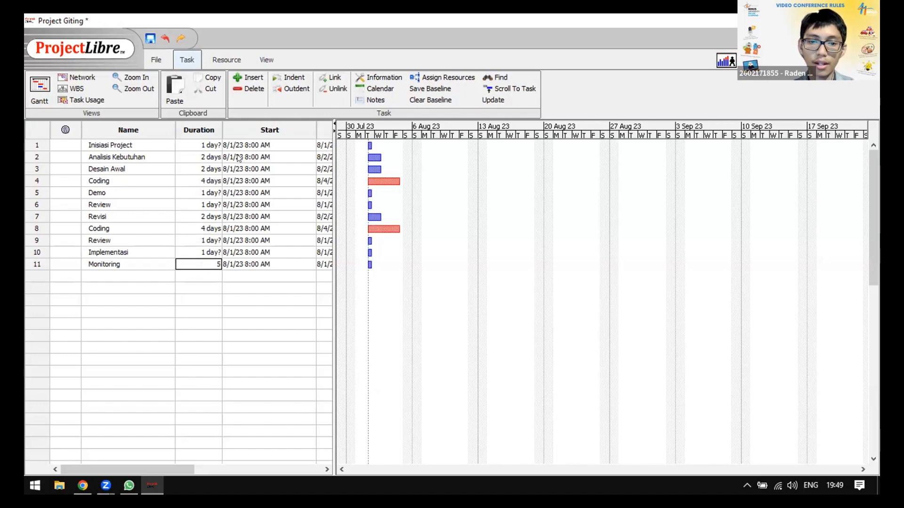
pyautogui.press('Up')
# Review the durations, start dates and finish dates of the tasks in the table
pyautogui.press('Right')
pyautogui.press('Right')
pyautogui.press('Left')
pyautogui.press('Up')
pyautogui.press('Up')
pyautogui.press('Up')
pyautogui.press('Up')
pyautogui.press('Up')
pyautogui.press('Up')
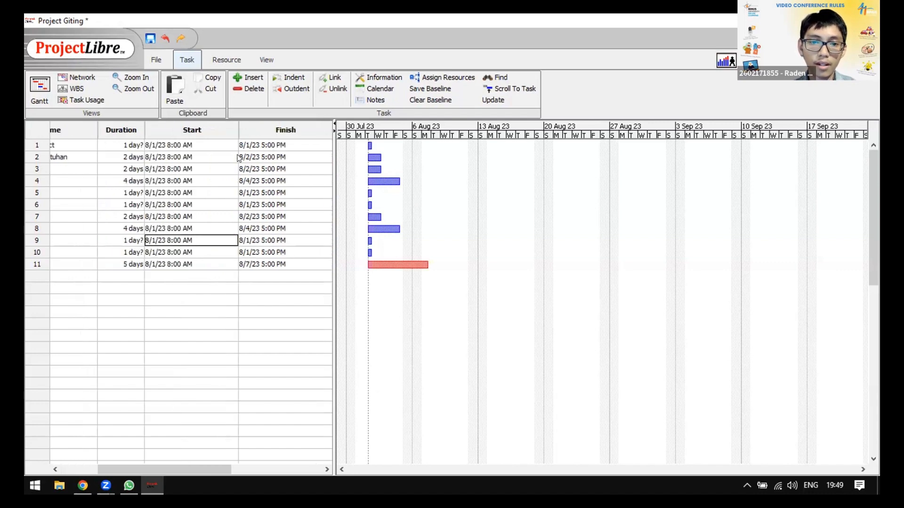
pyautogui.press('Left')
pyautogui.press('Left')
pyautogui.press('Left')
pyautogui.press('Right')
pyautogui.press('Right')
pyautogui.press('Right')
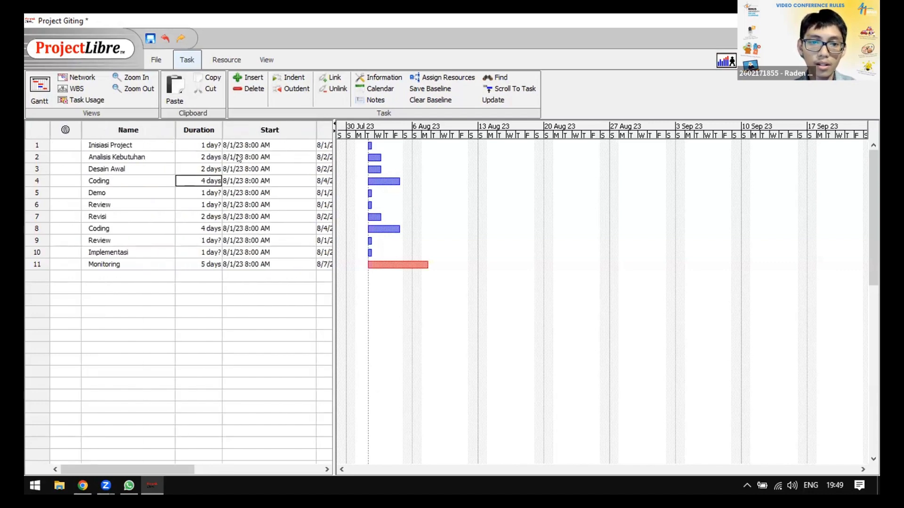
pyautogui.press('Up')
pyautogui.press('Up')
pyautogui.press('Left')
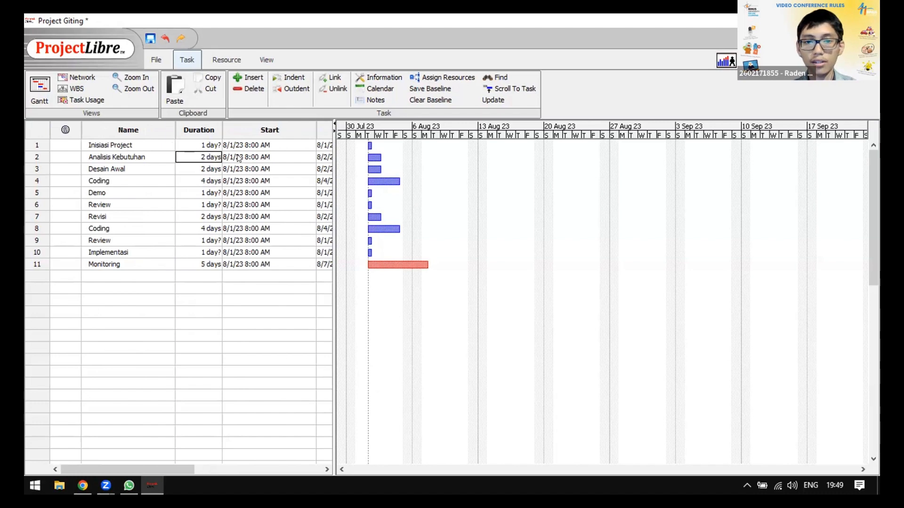
pyautogui.press('Up')
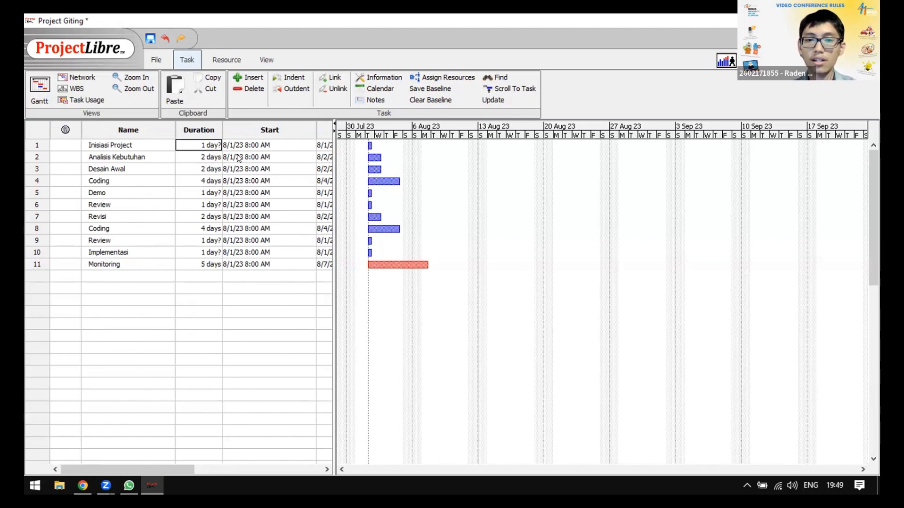
pyautogui.press('Right')
pyautogui.press('Right')
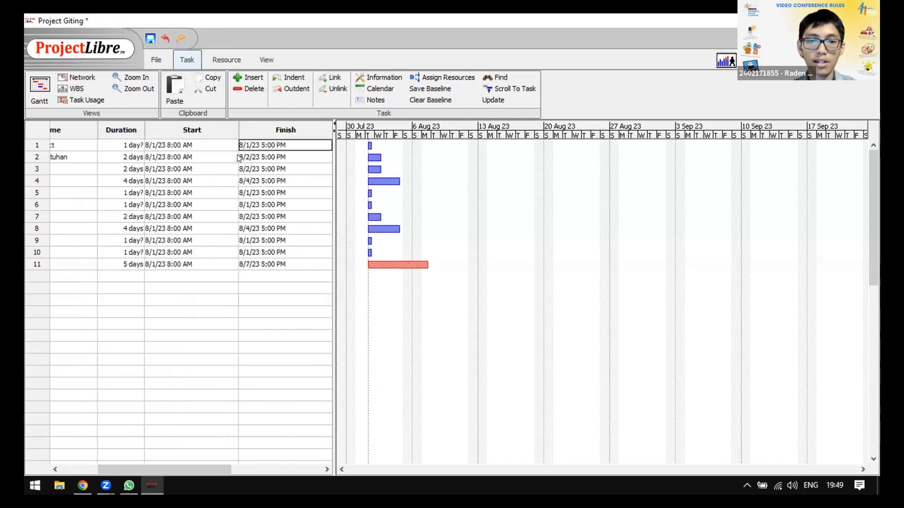
pyautogui.press('Left')
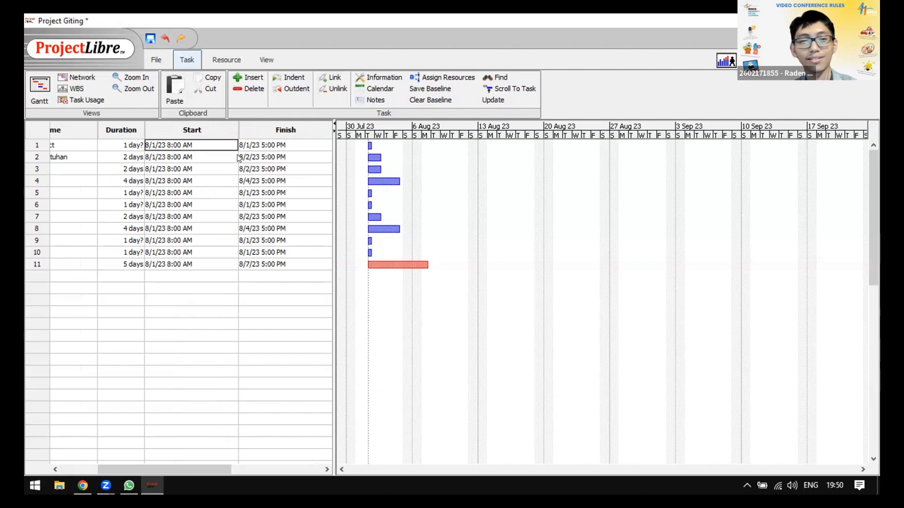
pyautogui.press('Left')
pyautogui.press('Left')
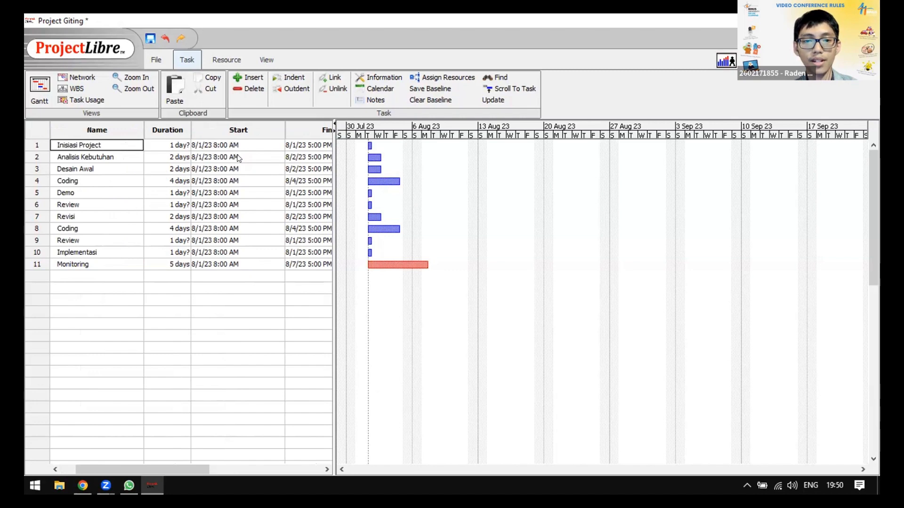
pyautogui.press('Right')
pyautogui.press('Right')
pyautogui.press('Left')
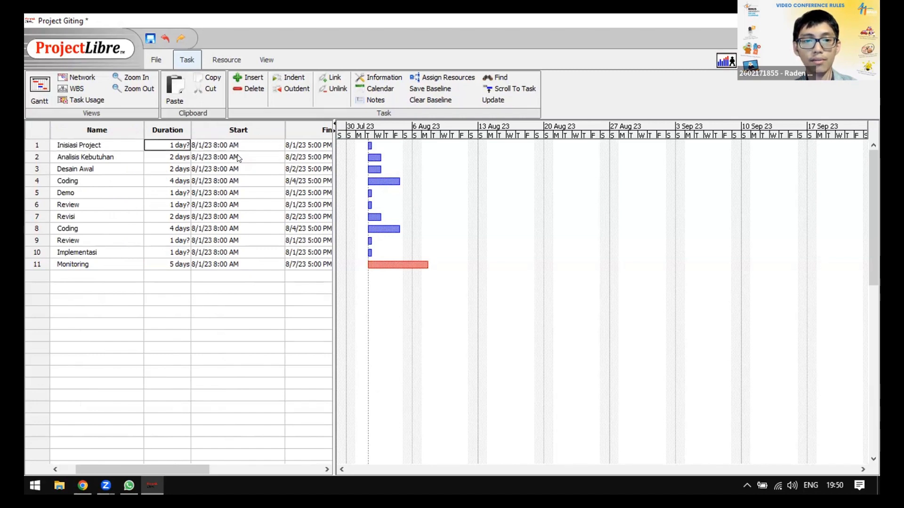
pyautogui.press('Right')
pyautogui.press('Left')
pyautogui.press('Left')
# Set the start date of Analisis Kebutuhan to 8/2/23 in its task information
pyautogui.press('Down')
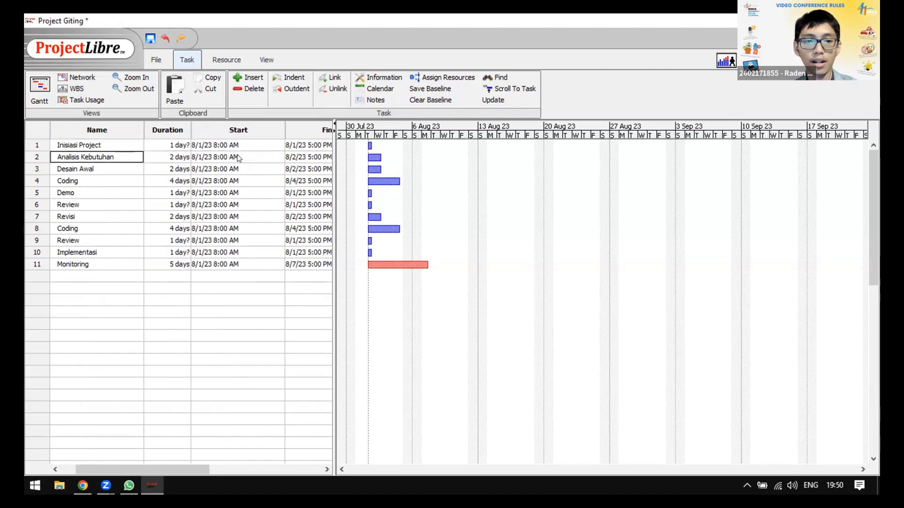
pyautogui.press('Right')
pyautogui.press('Right')
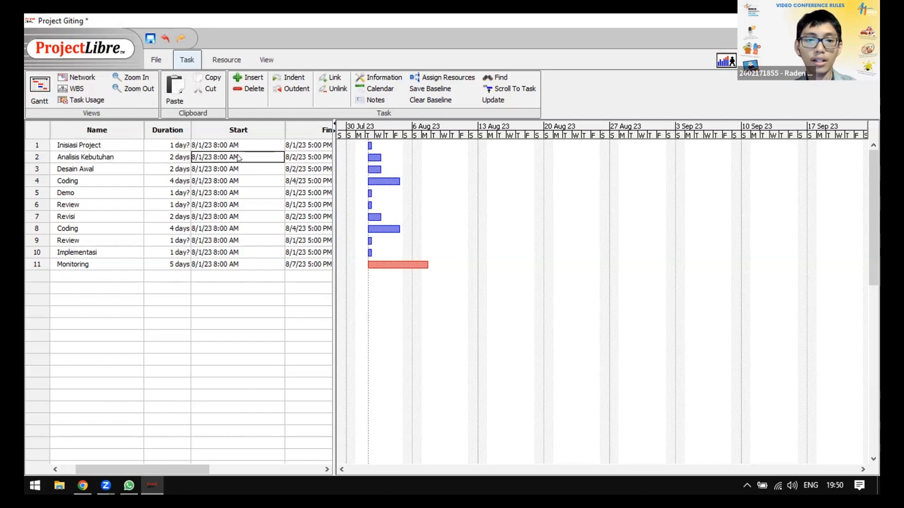
pyautogui.doubleClick(208, 160)
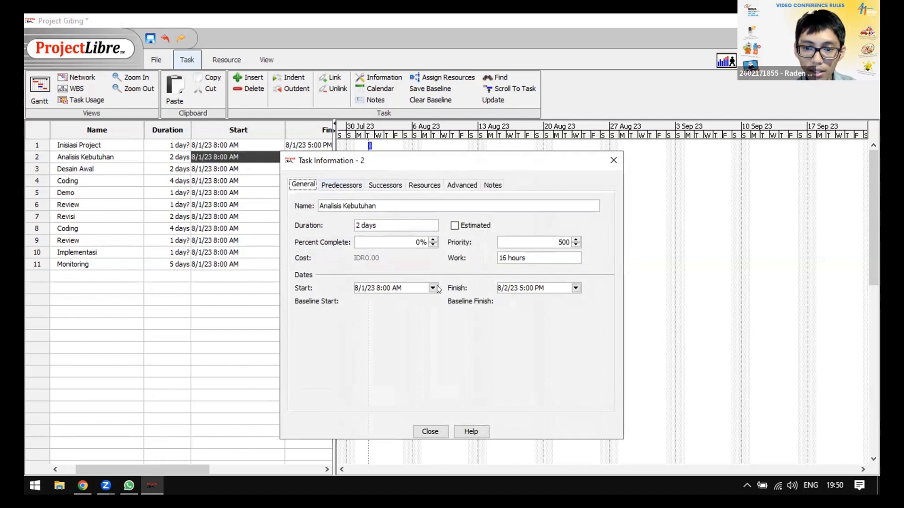
pyautogui.click(415, 284)
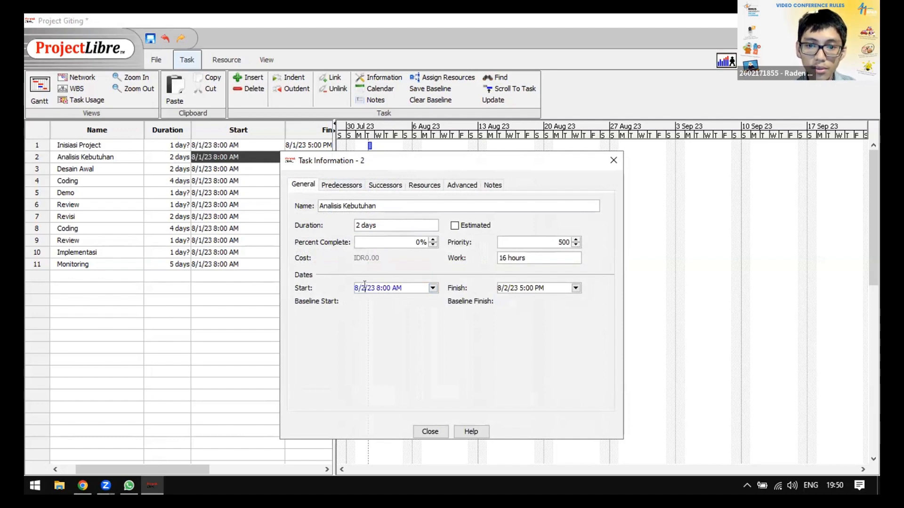
# Set the finish date of Analisis Kebutuhan to 8/4/23 and close its task information
pyautogui.click(515, 284)
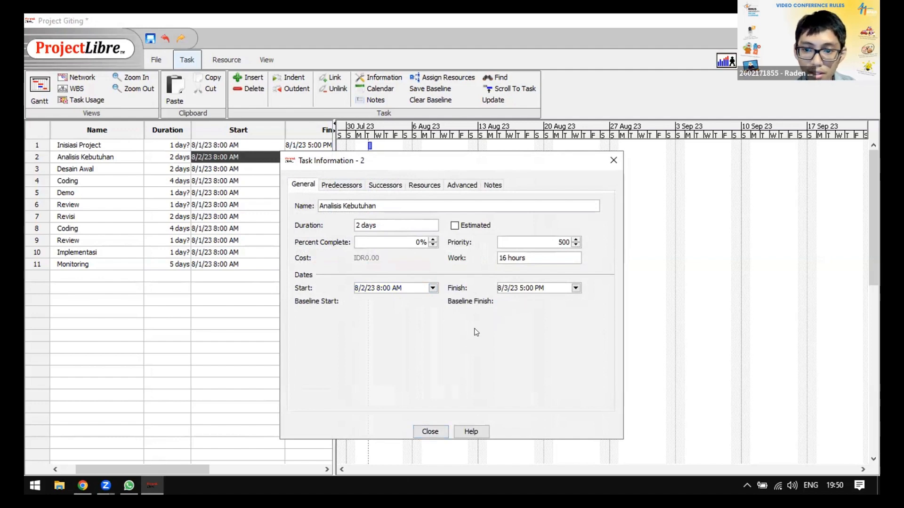
pyautogui.press('BackSpace')
pyautogui.write('4')
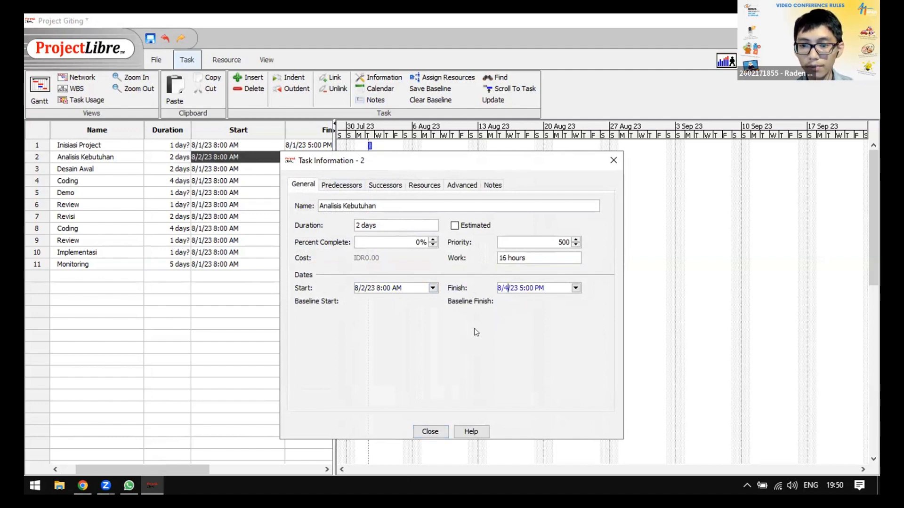
pyautogui.click(431, 432)
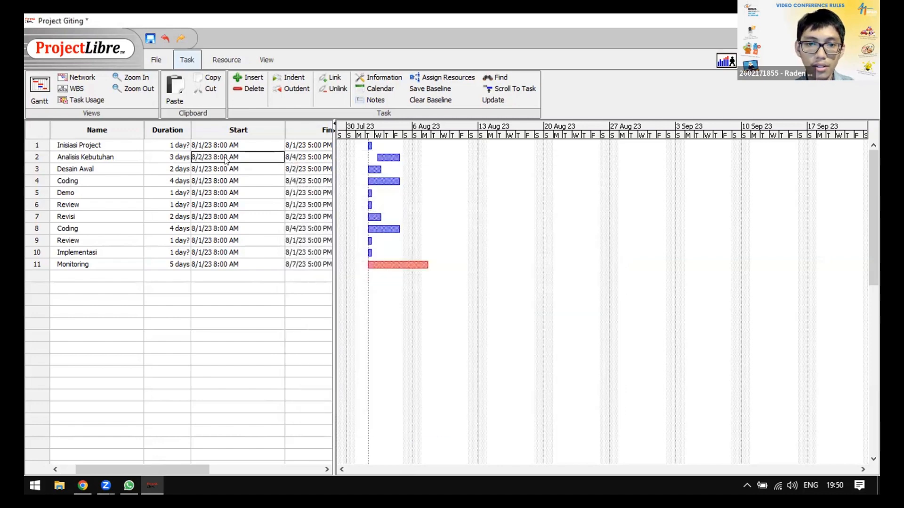
pyautogui.hscroll(2, 226, 161)
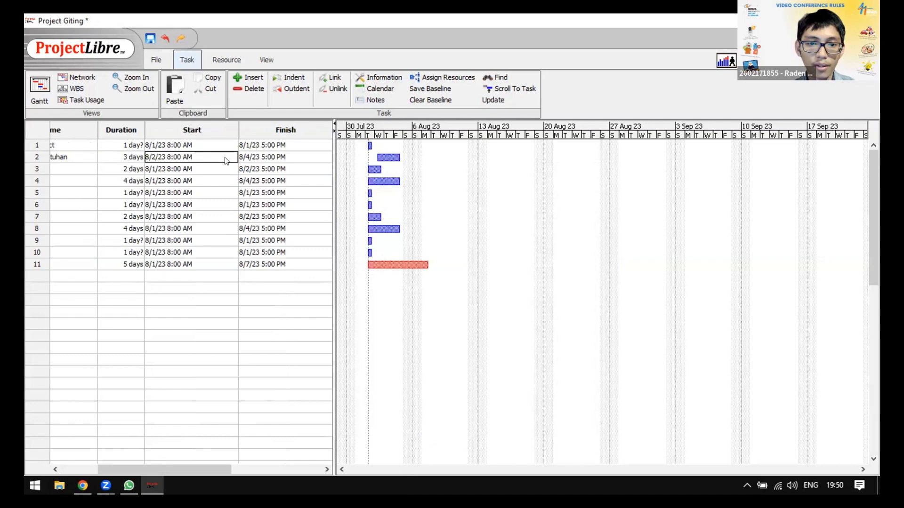
pyautogui.hscroll(-2, 225, 157)
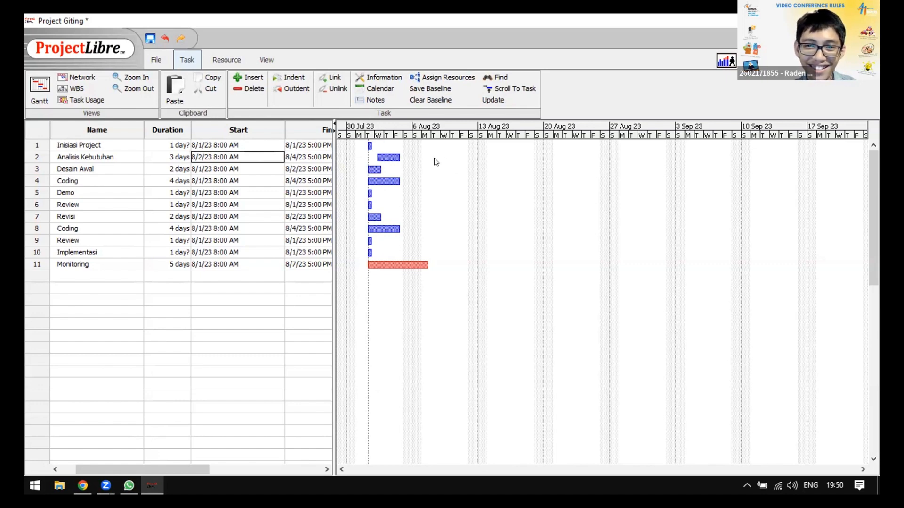
pyautogui.rightClick(402, 153)
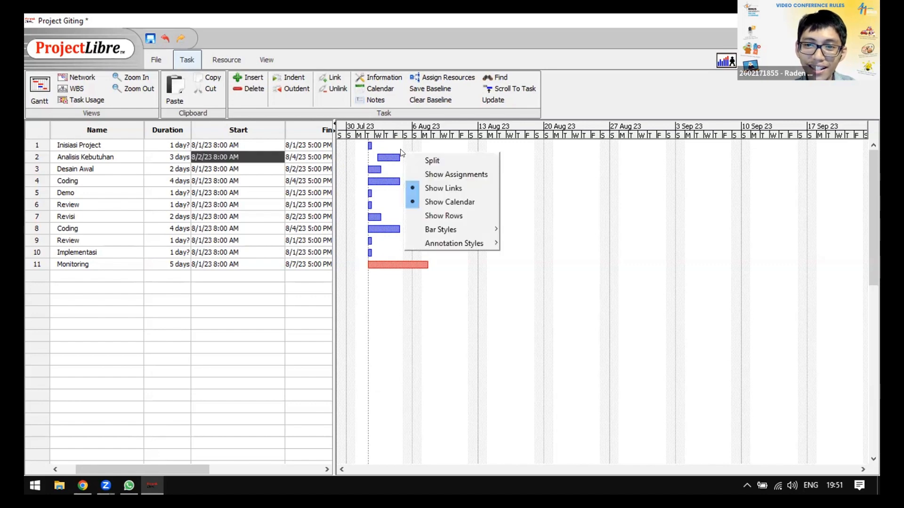
pyautogui.click(419, 127)
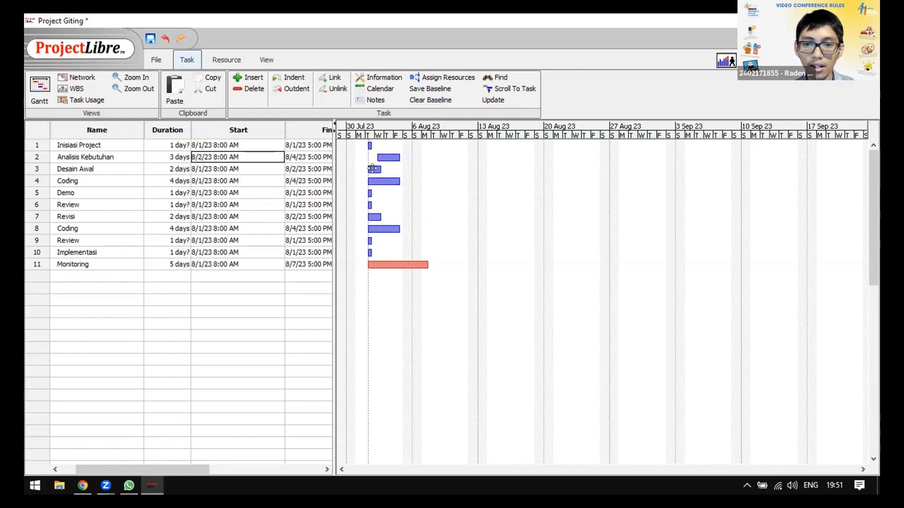
# Try to reschedule Analisis Kebutuhan to start on 8/5/23 and finish on 8/6/23 in its task information
pyautogui.doubleClick(235, 157)
pyautogui.click(375, 288)
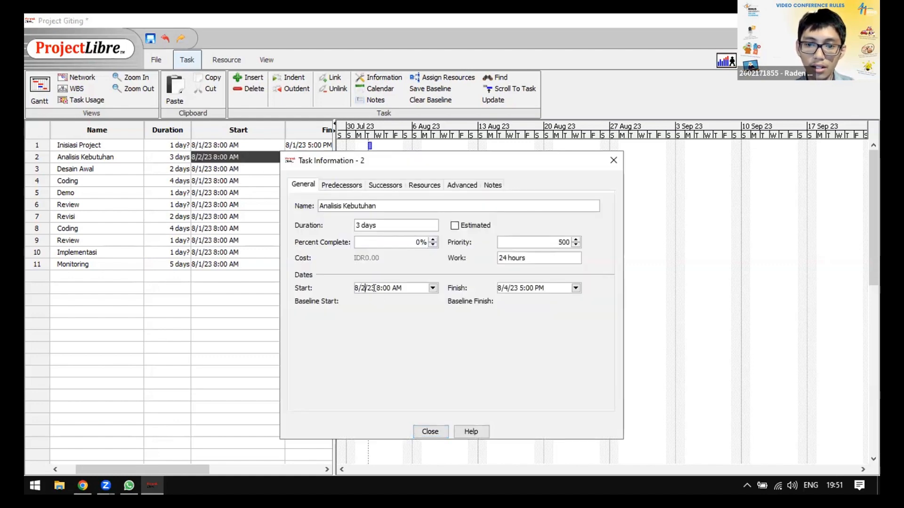
pyautogui.press('BackSpace')
pyautogui.write('5')
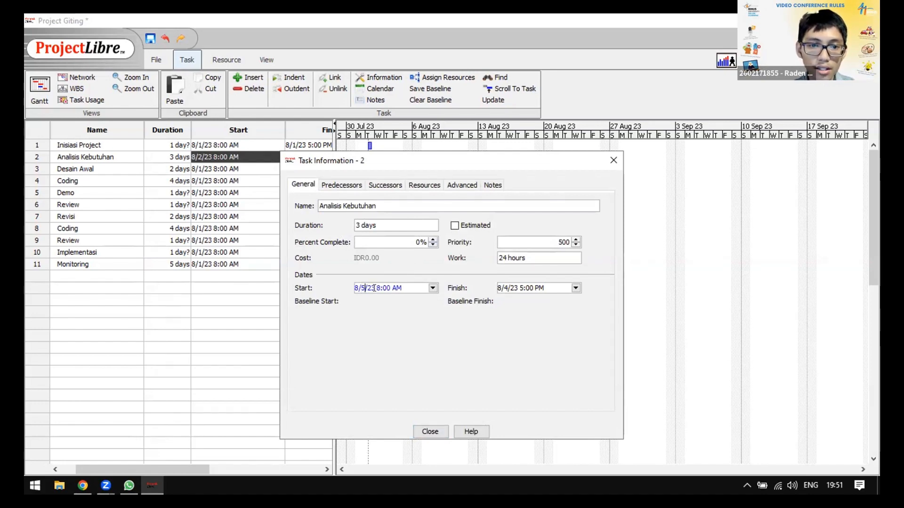
pyautogui.click(513, 285)
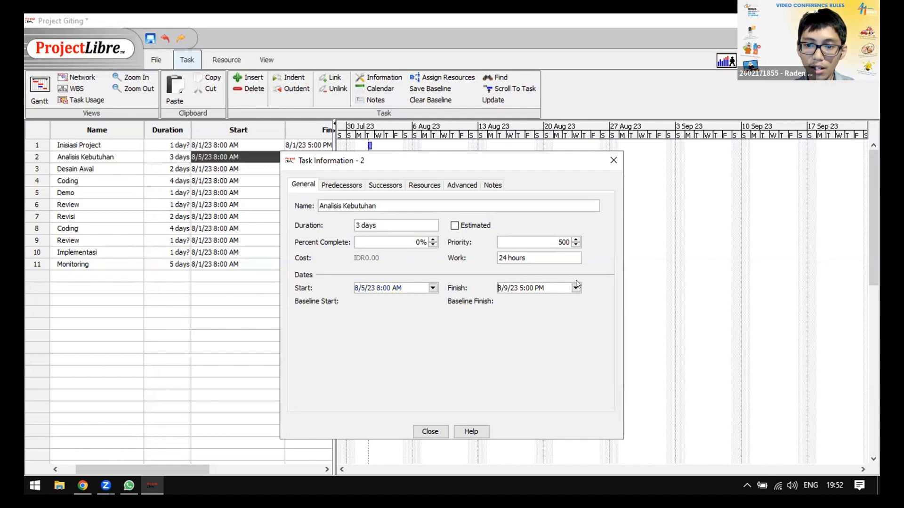
pyautogui.press('Right')
pyautogui.press('Right')
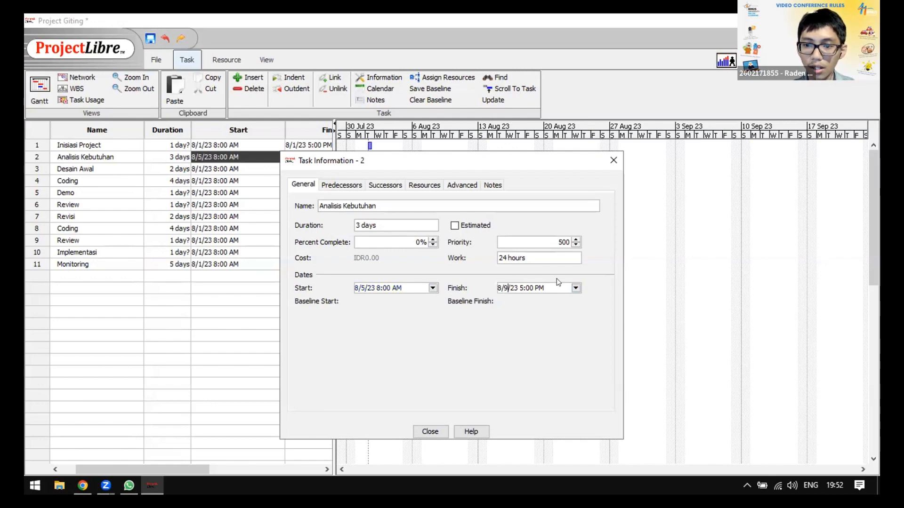
pyautogui.press('Delete')
pyautogui.write('6')
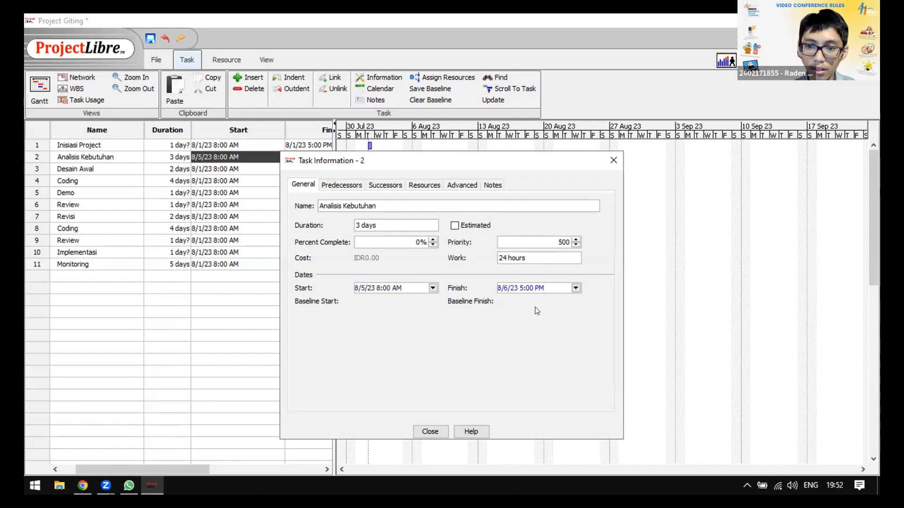
pyautogui.click(430, 432)
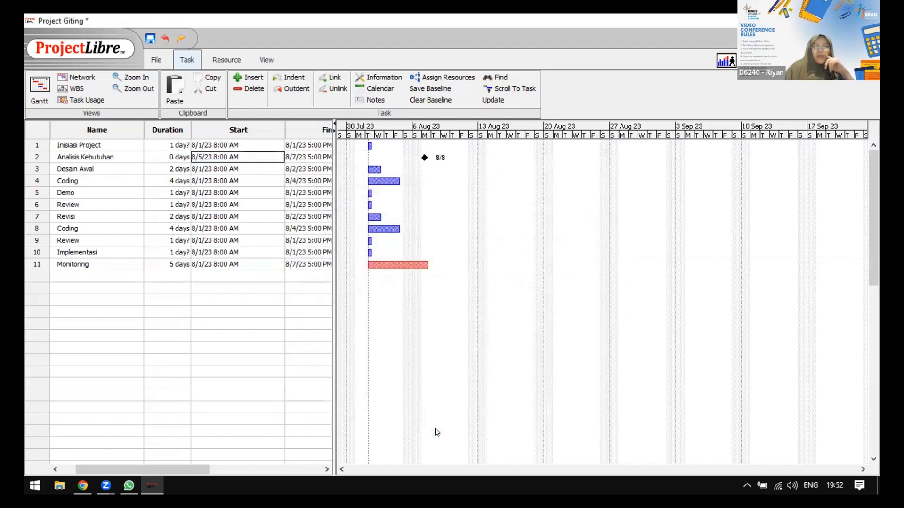
# Undo the 8/5/23 start and the finish date changes of Analisis Kebutuhan
pyautogui.hotkey('ctrl', 'z')
pyautogui.hotkey('ctrl', 'z')
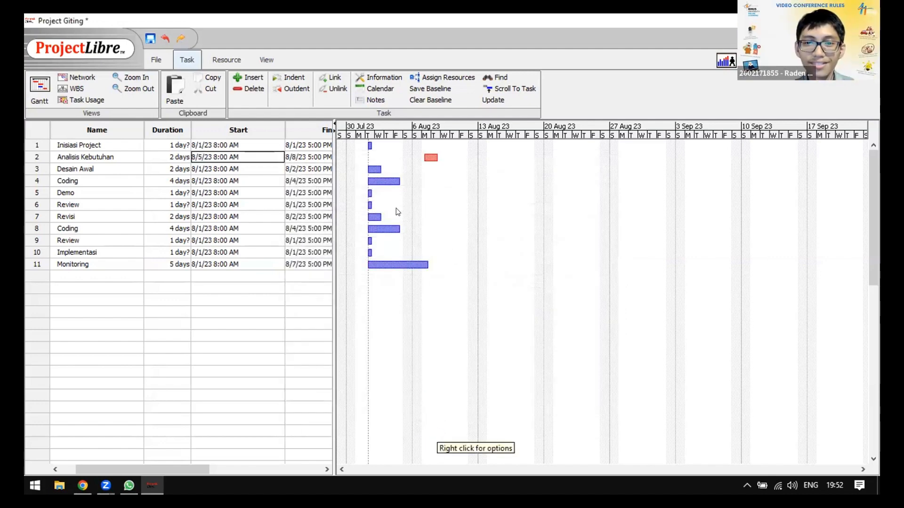
# Set the start date of Desain Awal to 8/5/23 in its task information and close it
pyautogui.doubleClick(252, 170)
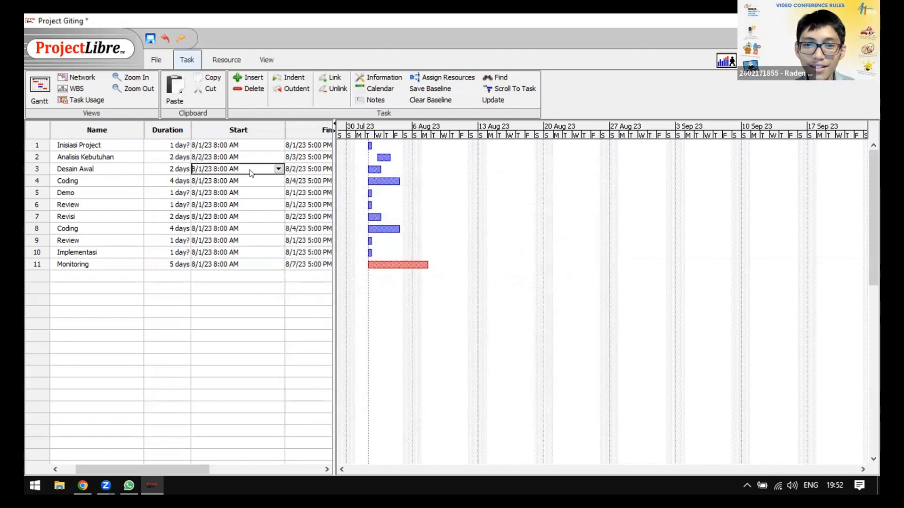
pyautogui.click(365, 288)
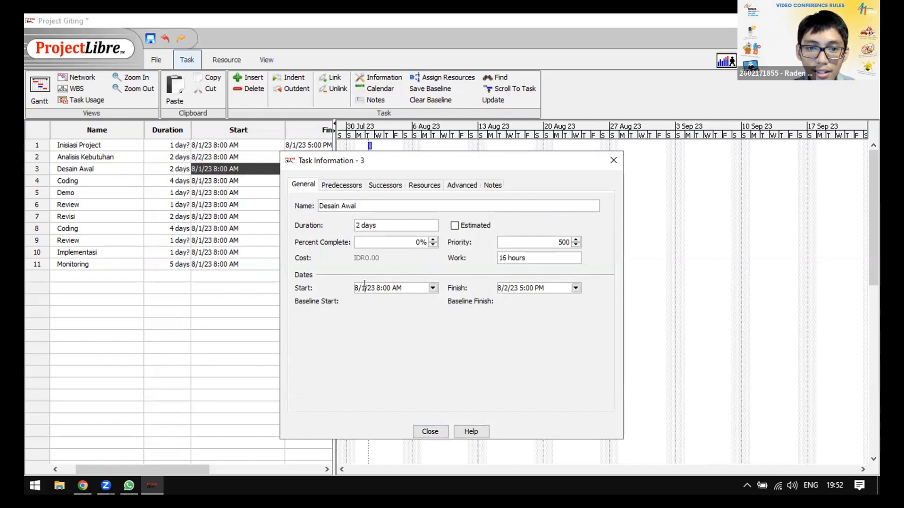
pyautogui.press('BackSpace')
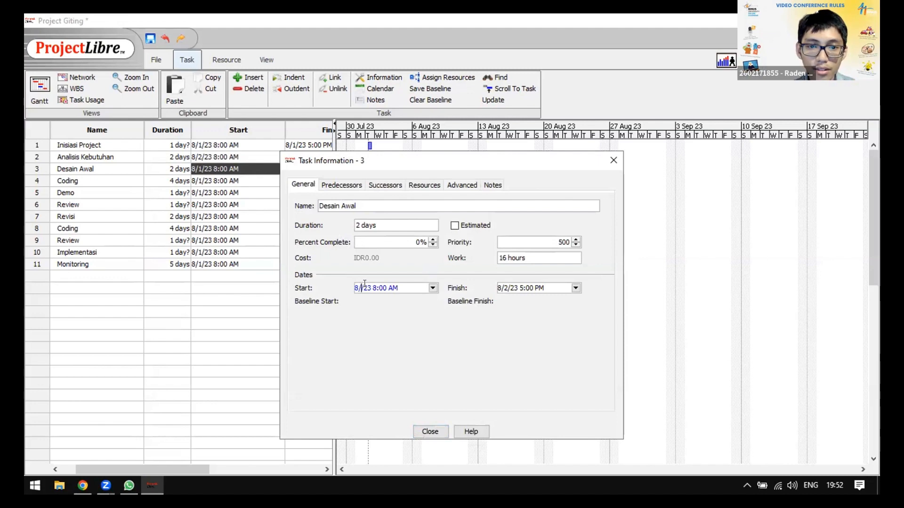
pyautogui.write('5')
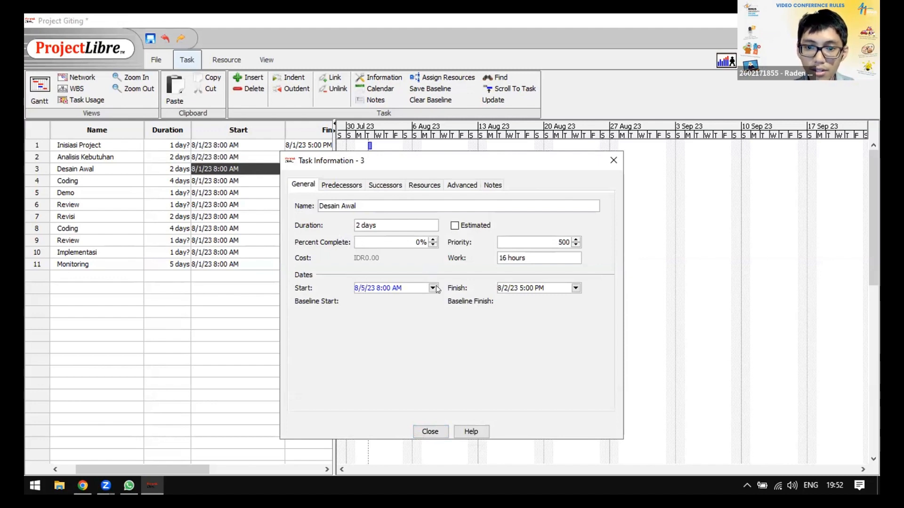
pyautogui.click(511, 287)
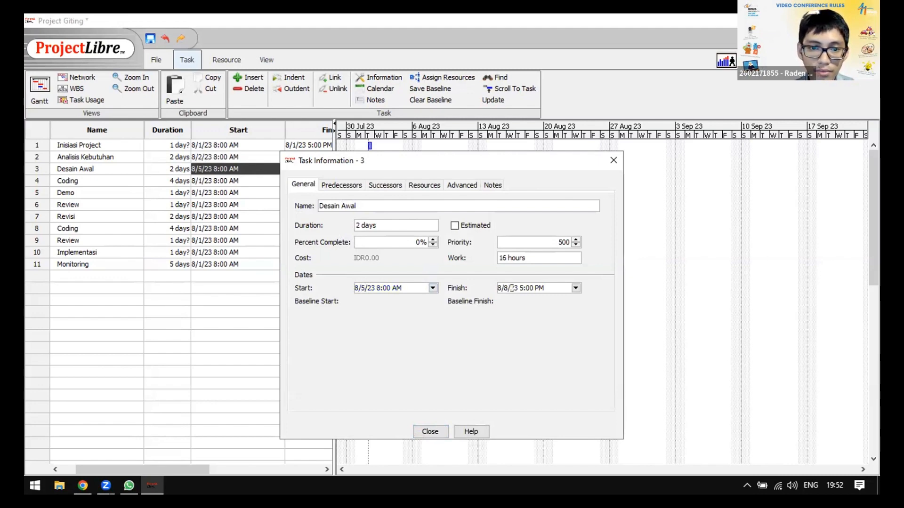
pyautogui.press('Right')
pyautogui.press('Right')
pyautogui.press('Right')
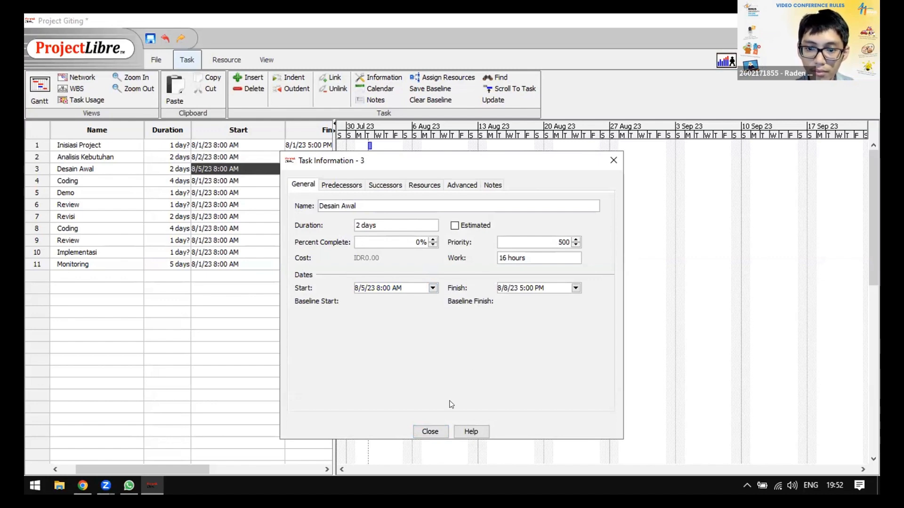
pyautogui.click(430, 431)
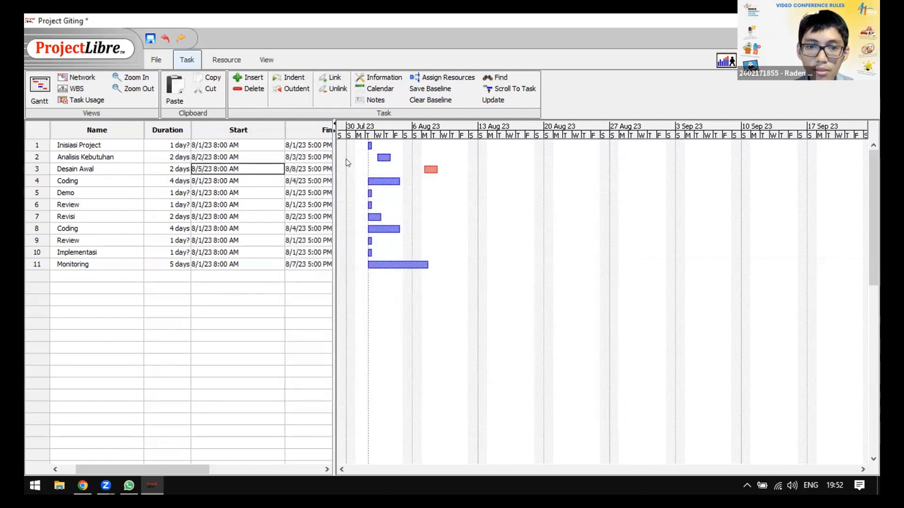
# Change the start date of Desain Awal to 8/4/23 in its task information
pyautogui.doubleClick(270, 169)
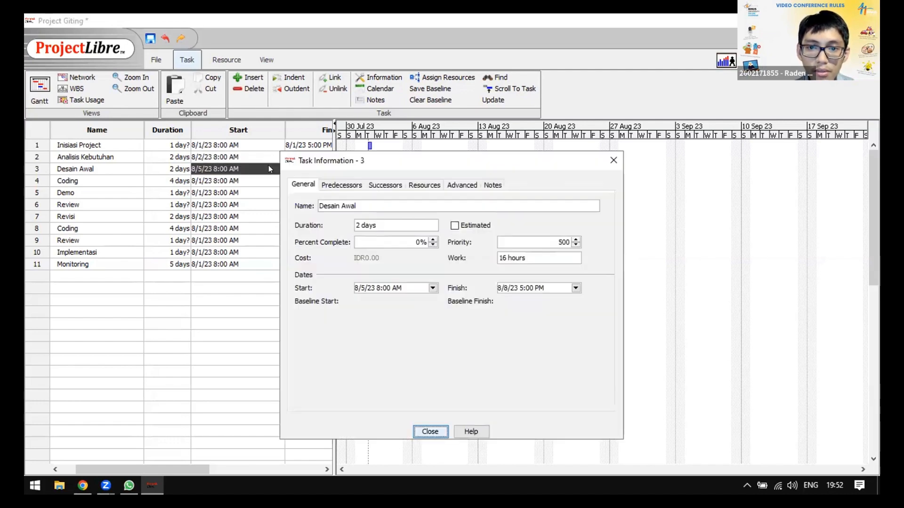
pyautogui.click(362, 285)
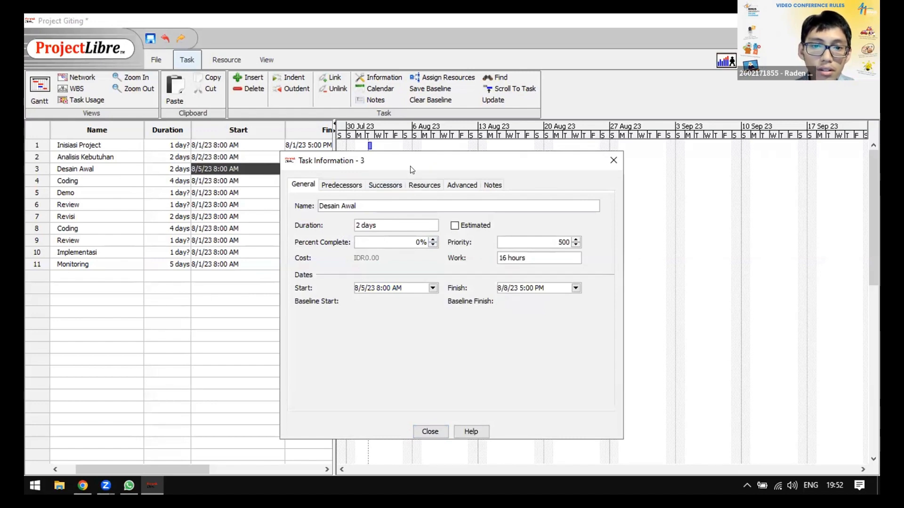
pyautogui.moveTo(412, 169); pyautogui.dragTo(401, 216)
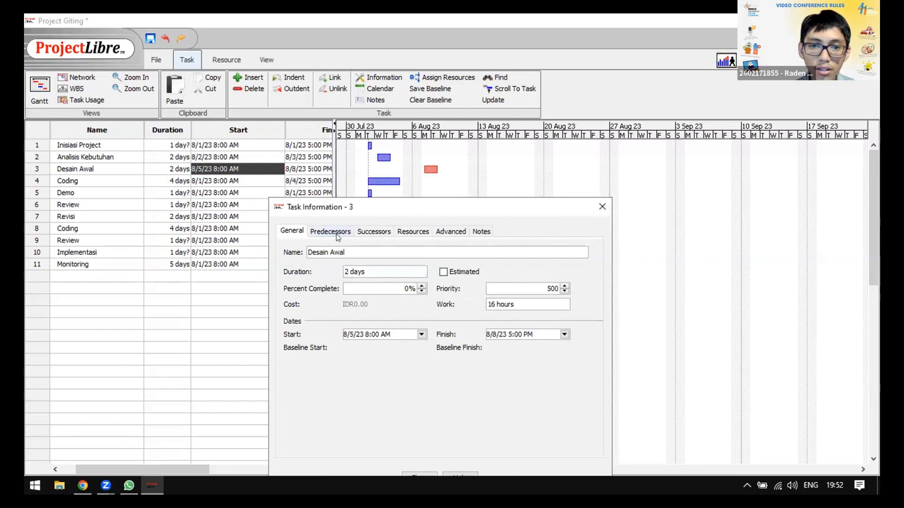
pyautogui.click(354, 334)
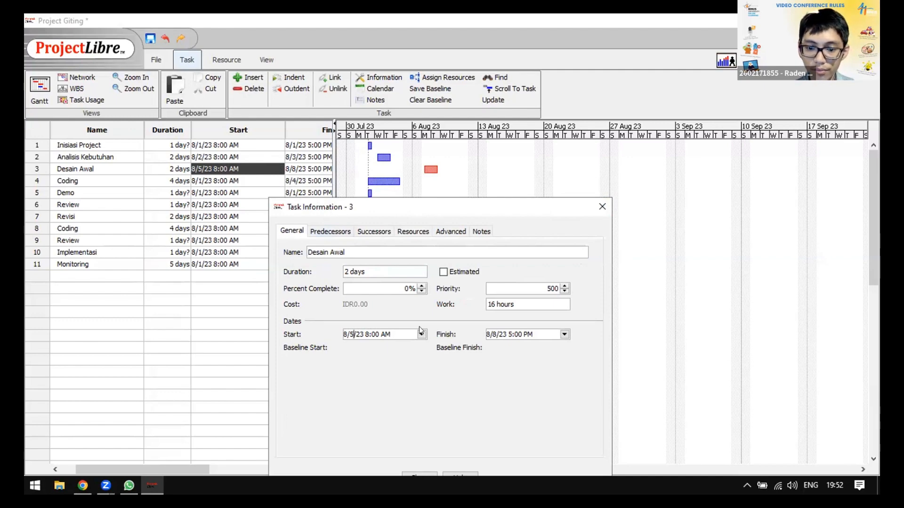
pyautogui.press('BackSpace')
pyautogui.write('4')
# Set the finish date of Desain Awal to 8/6/23 and close its task information
pyautogui.click(493, 331)
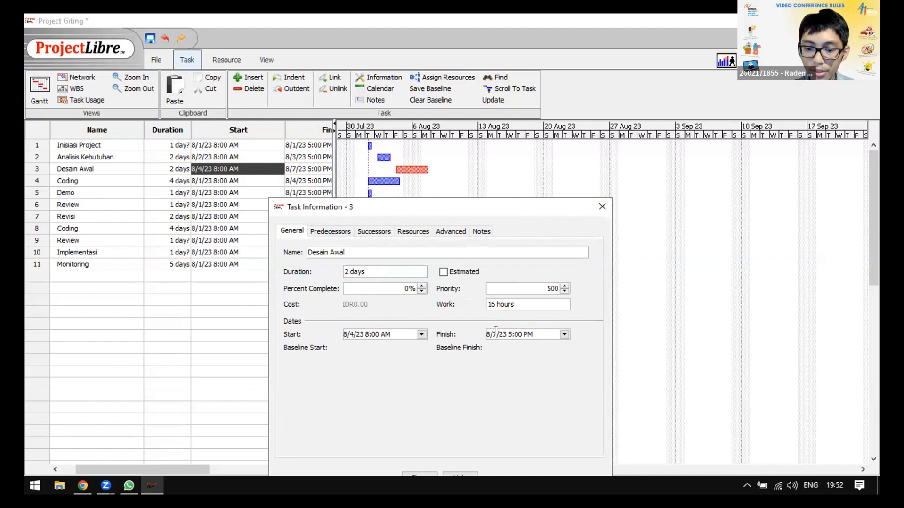
pyautogui.press('BackSpace')
pyautogui.write('6')
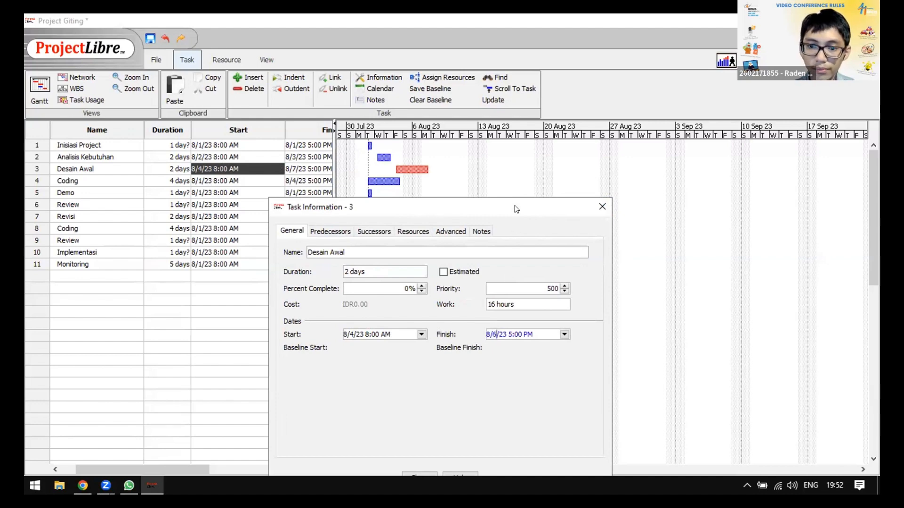
pyautogui.moveTo(517, 209); pyautogui.dragTo(517, 135)
pyautogui.click(421, 399)
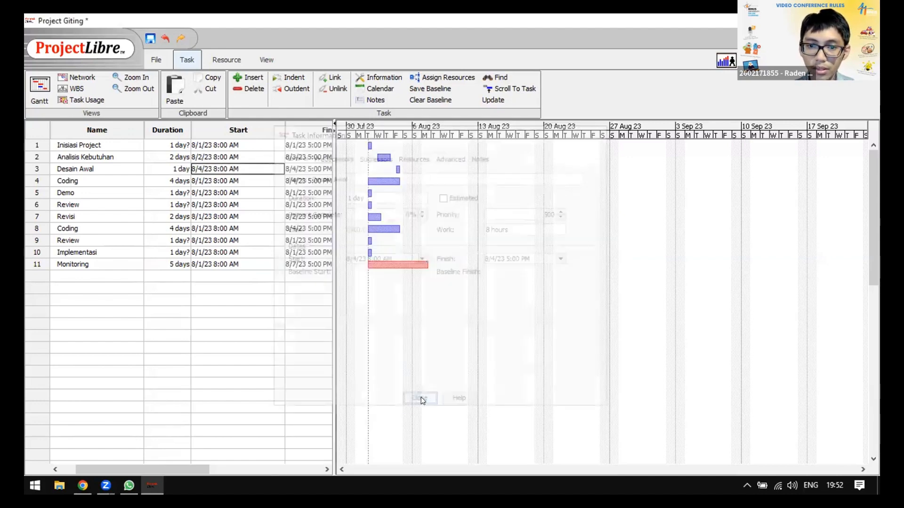
pyautogui.doubleClick(207, 183)
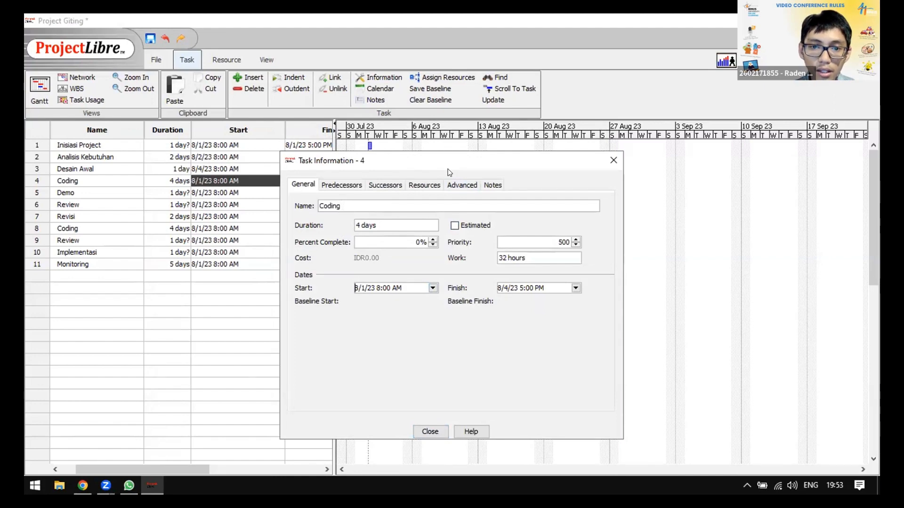
pyautogui.moveTo(450, 173); pyautogui.dragTo(481, 258)
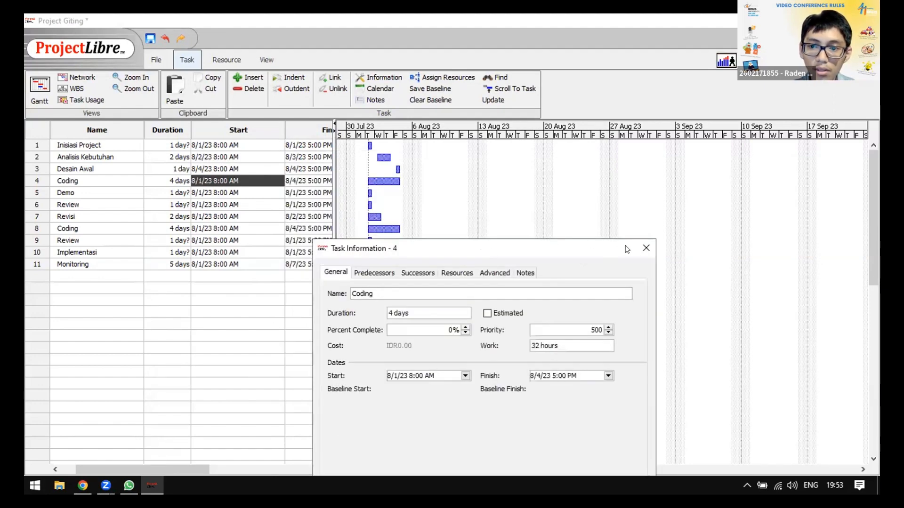
pyautogui.click(641, 246)
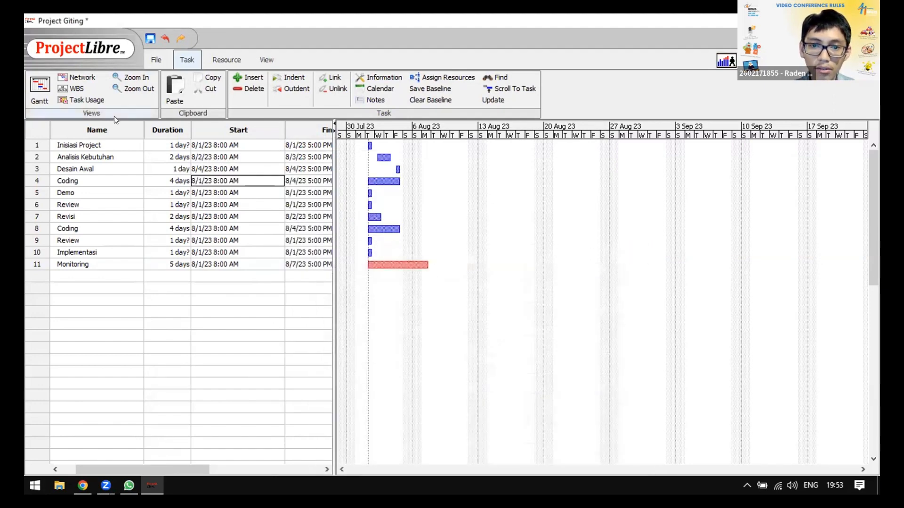
# Try again to set the finish date of Desain Awal to 8/6/23 in its task information
pyautogui.doubleClick(307, 169)
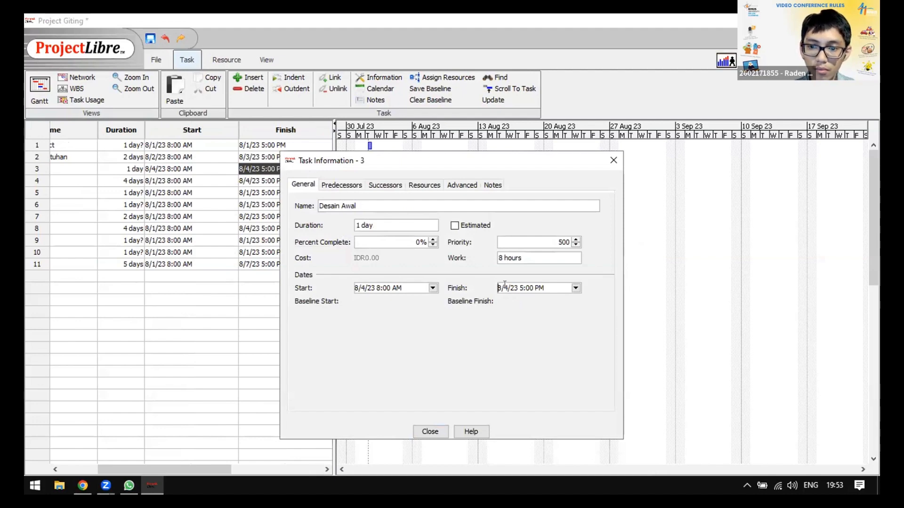
pyautogui.press('BackSpace')
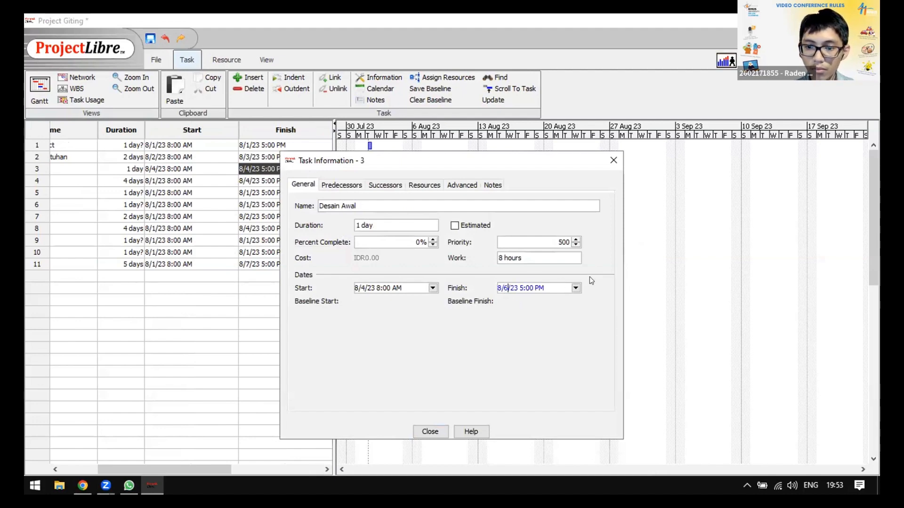
pyautogui.write('6')
pyautogui.press('Escape')
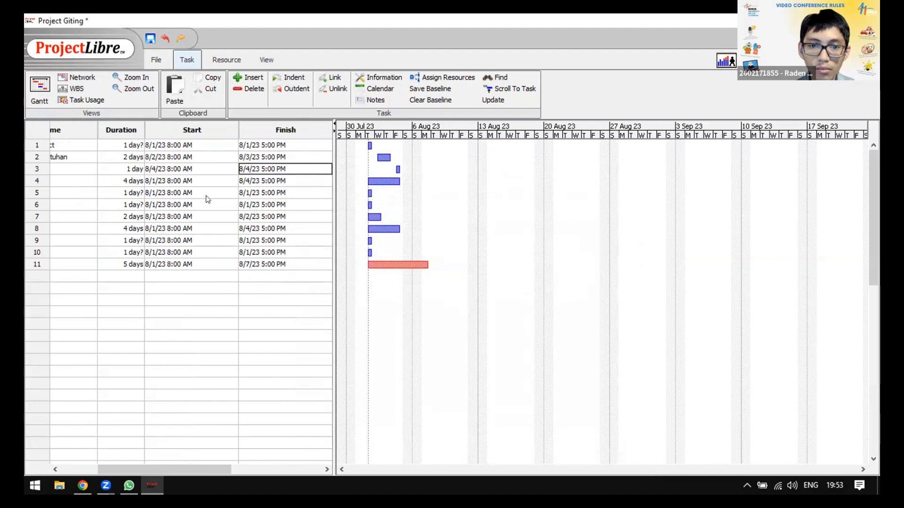
# Set the duration of Desain Awal to 2 days and mark it as estimated in its task information
pyautogui.doubleClick(253, 171)
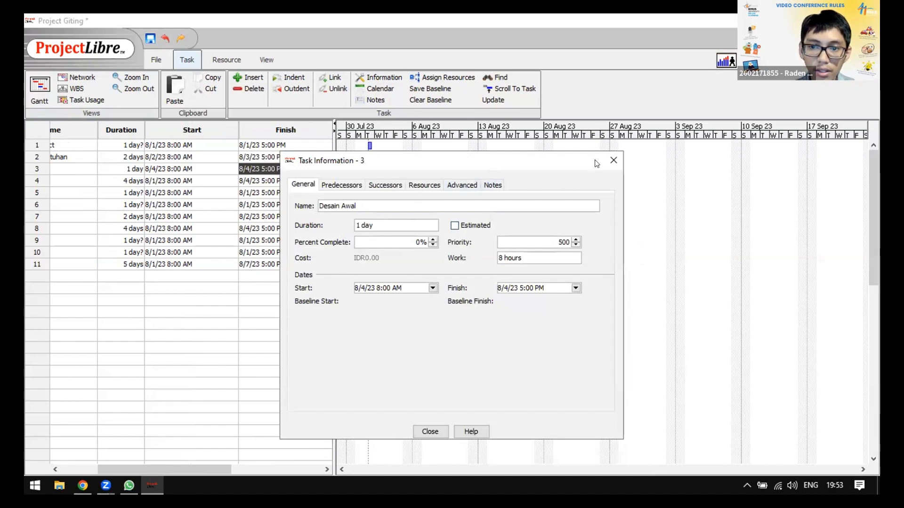
pyautogui.click(372, 225)
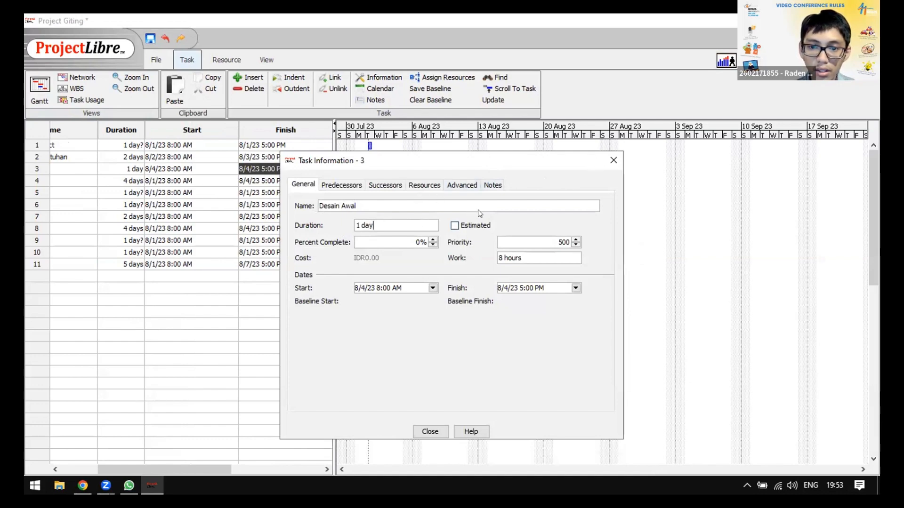
pyautogui.press('Home')
pyautogui.press('Delete')
pyautogui.write('2')
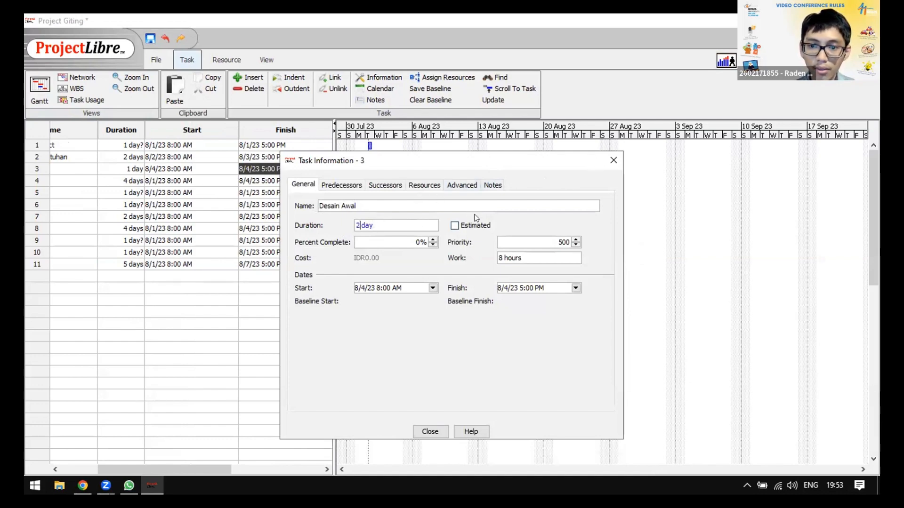
pyautogui.click(455, 226)
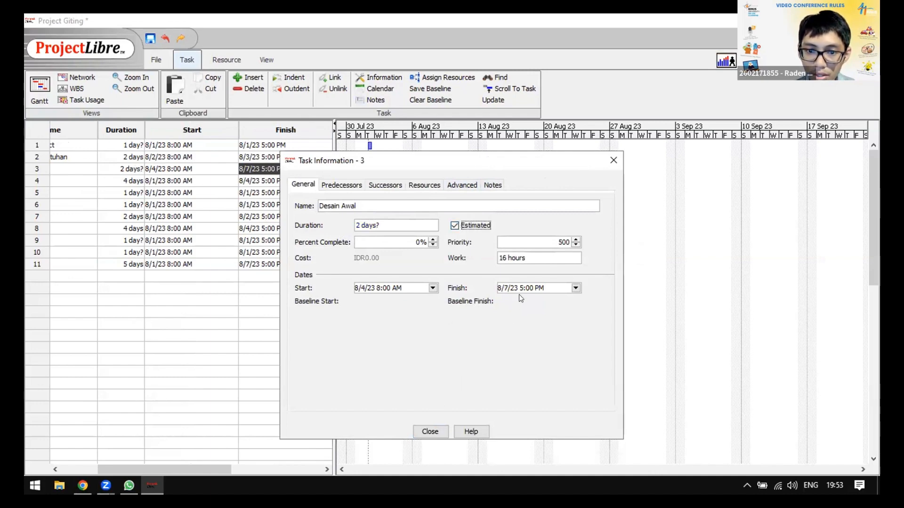
# Examine the work, predecessors, successors, resources and advanced scheduling settings of Desain Awal, and close its task information
pyautogui.click(524, 257)
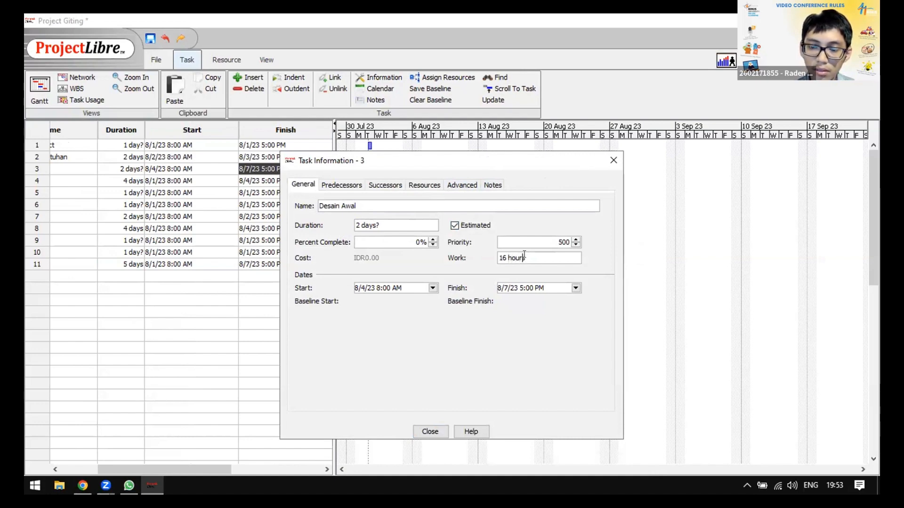
pyautogui.press('Left')
pyautogui.press('Left')
pyautogui.press('Left')
pyautogui.press('Left')
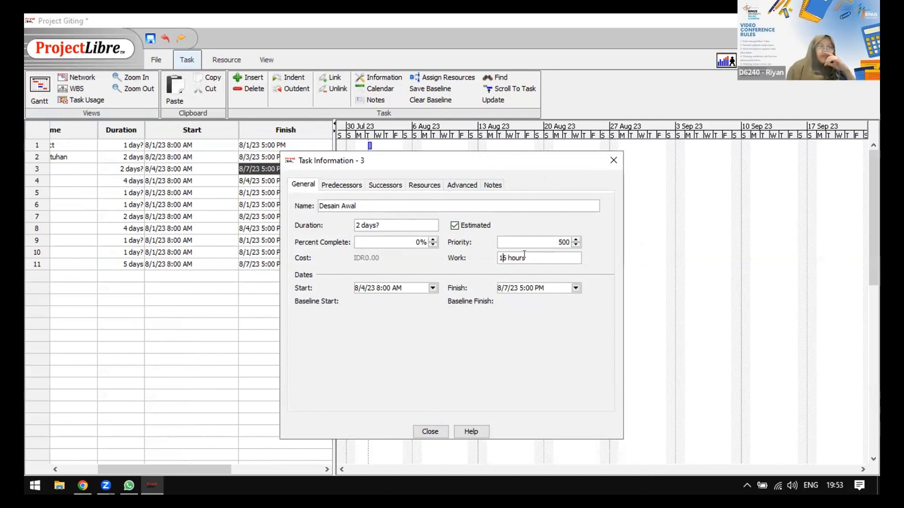
pyautogui.click(339, 184)
pyautogui.click(384, 185)
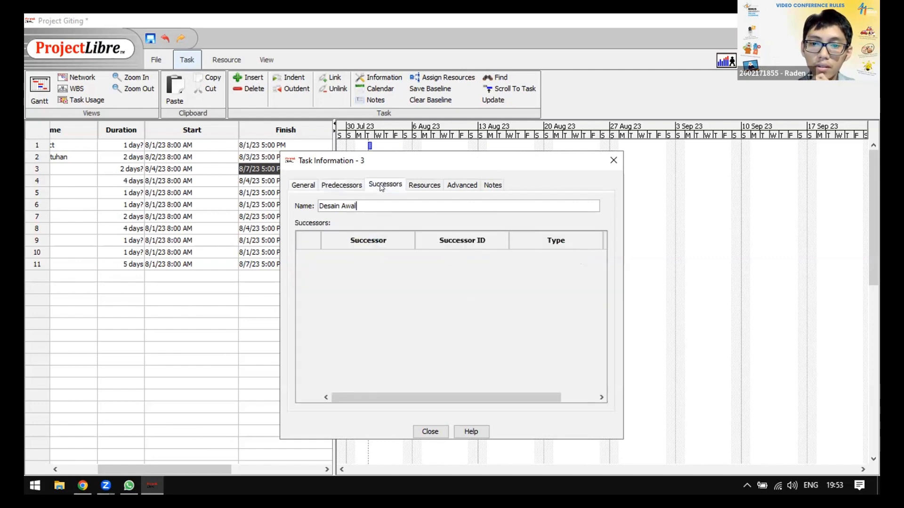
pyautogui.click(426, 184)
pyautogui.click(459, 183)
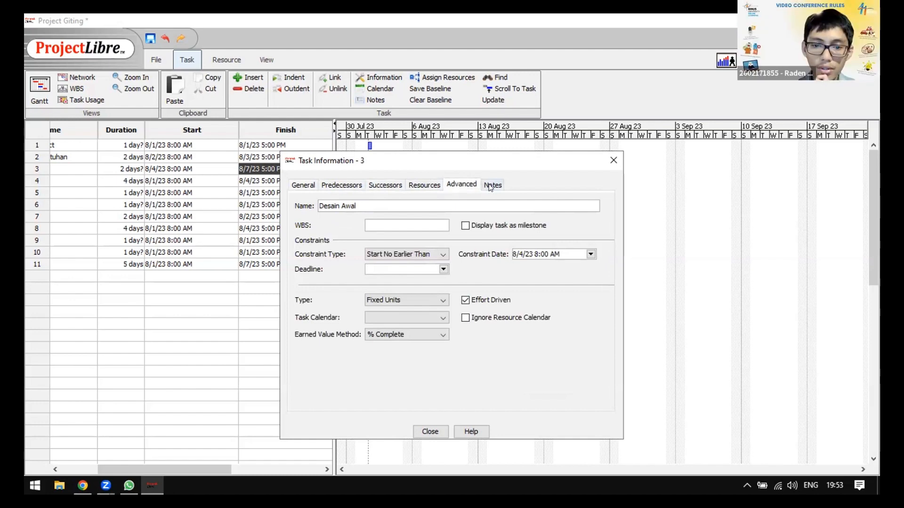
pyautogui.click(418, 299)
pyautogui.click(415, 300)
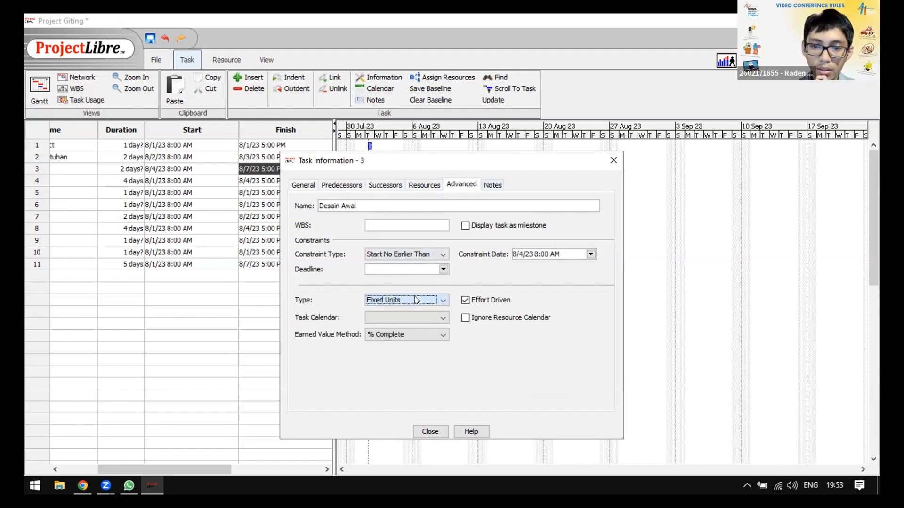
pyautogui.click(425, 319)
pyautogui.click(426, 334)
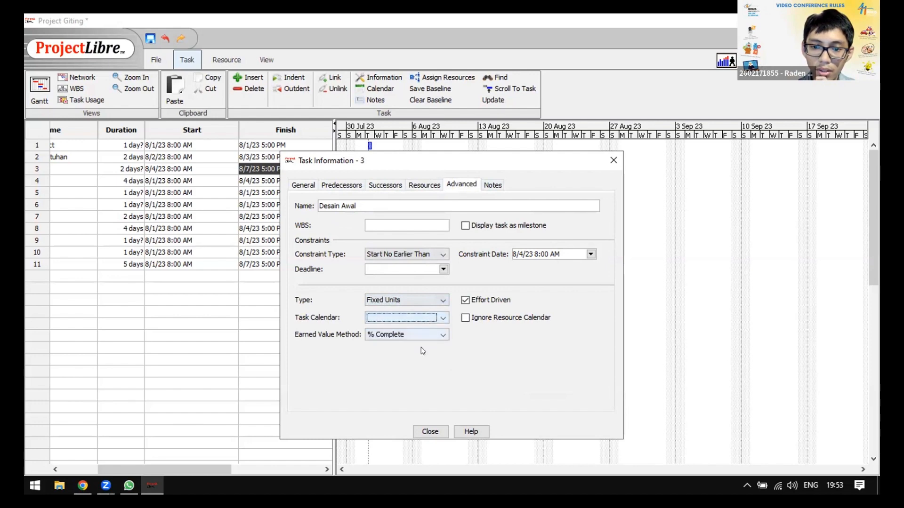
pyautogui.click(425, 335)
pyautogui.click(426, 335)
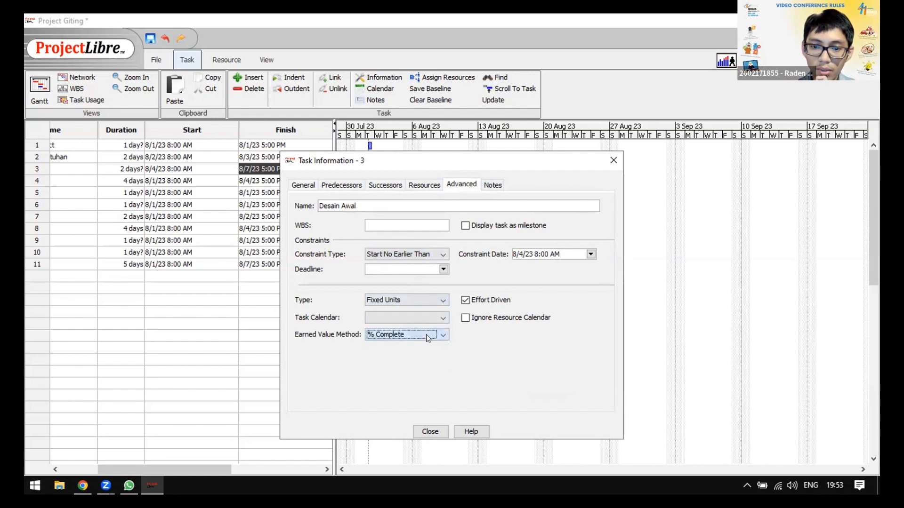
pyautogui.click(310, 187)
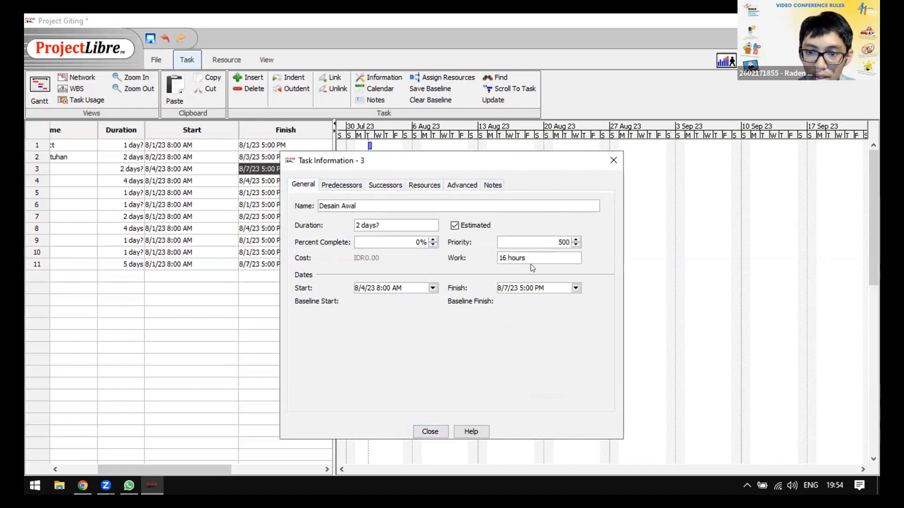
pyautogui.click(427, 431)
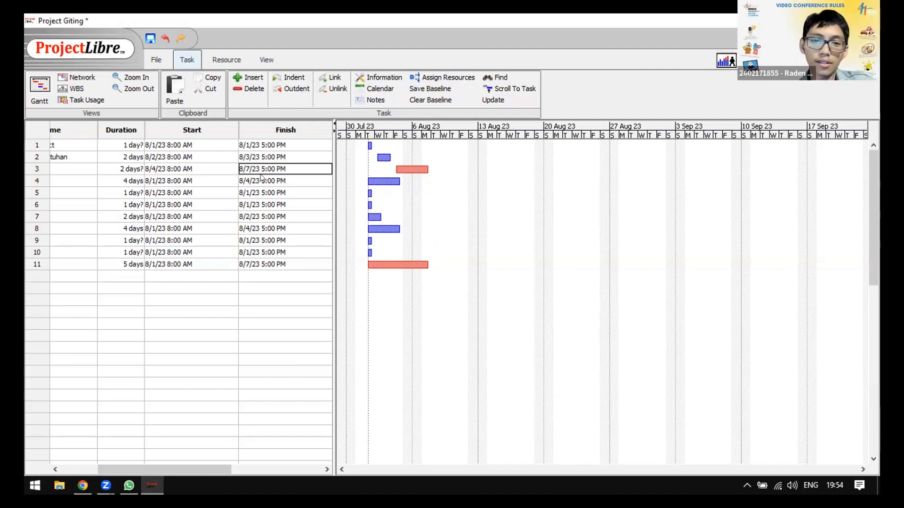
# Set the start date of Coding to 8/8/23 in its task information and close it
pyautogui.doubleClick(176, 183)
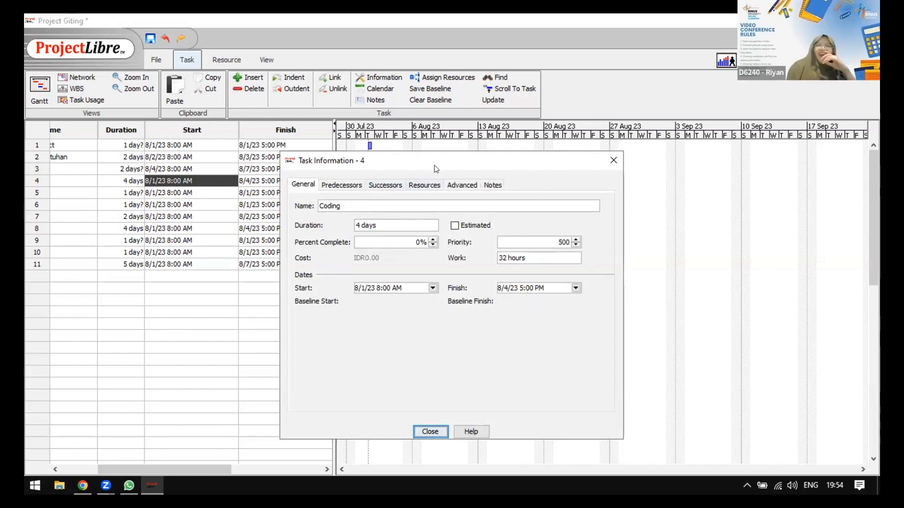
pyautogui.moveTo(432, 167); pyautogui.dragTo(468, 230)
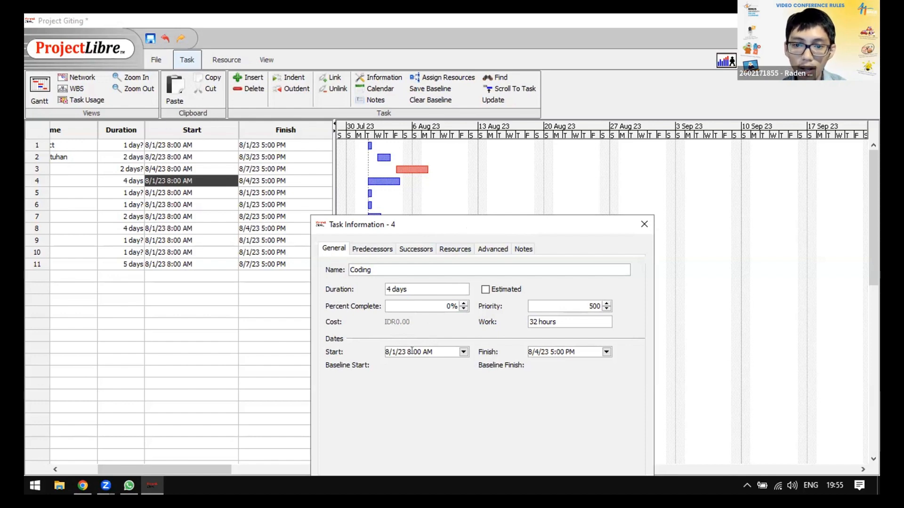
pyautogui.moveTo(400, 352); pyautogui.dragTo(386, 352)
pyautogui.press('Right')
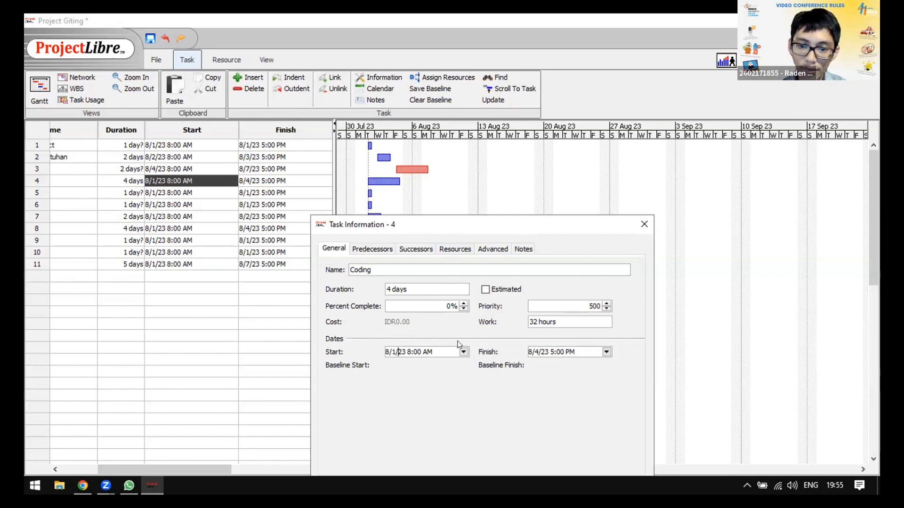
pyautogui.press('Left')
pyautogui.press('BackSpace')
pyautogui.write('8')
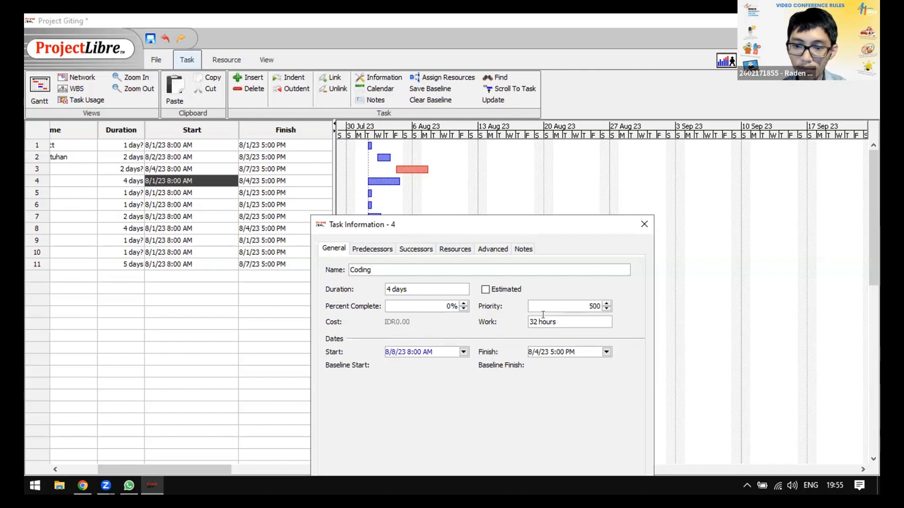
pyautogui.click(578, 357)
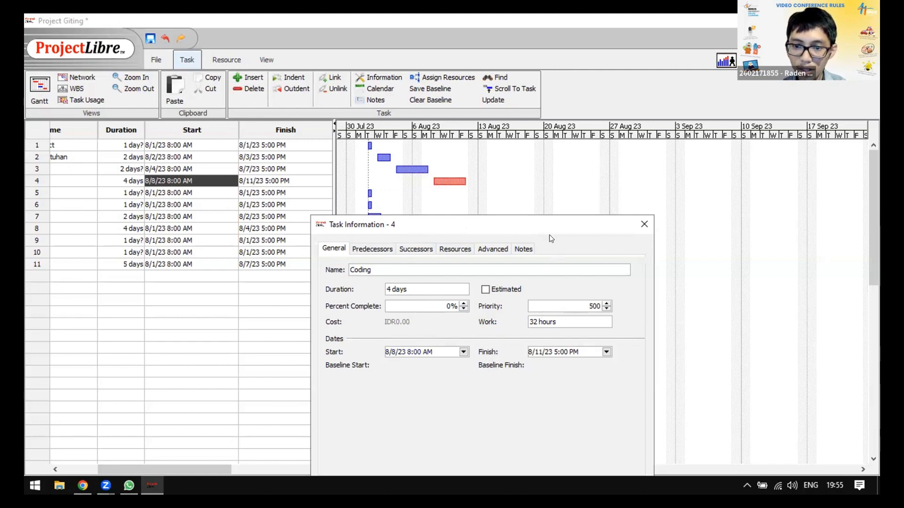
pyautogui.moveTo(547, 227); pyautogui.dragTo(547, 215)
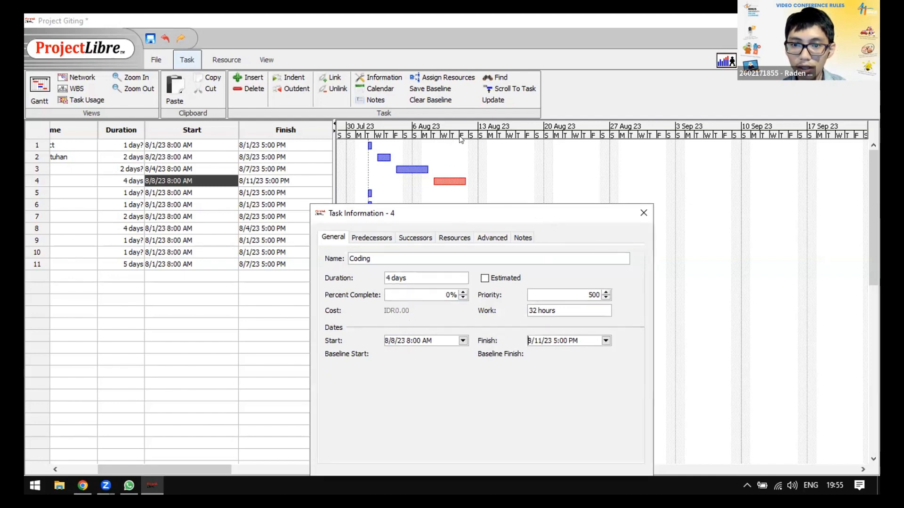
pyautogui.moveTo(487, 211); pyautogui.dragTo(479, 177)
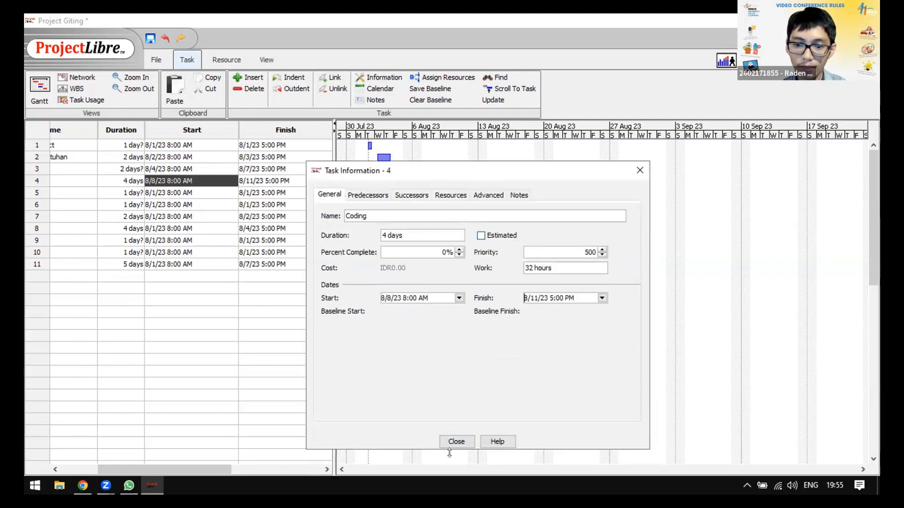
pyautogui.click(457, 441)
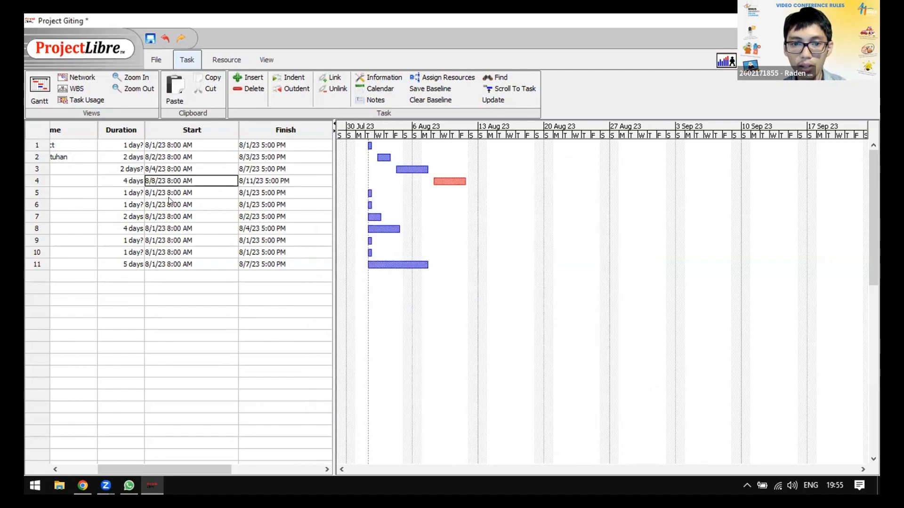
# Set the start date of Demo to 8/13/23 in its task information
pyautogui.doubleClick(179, 193)
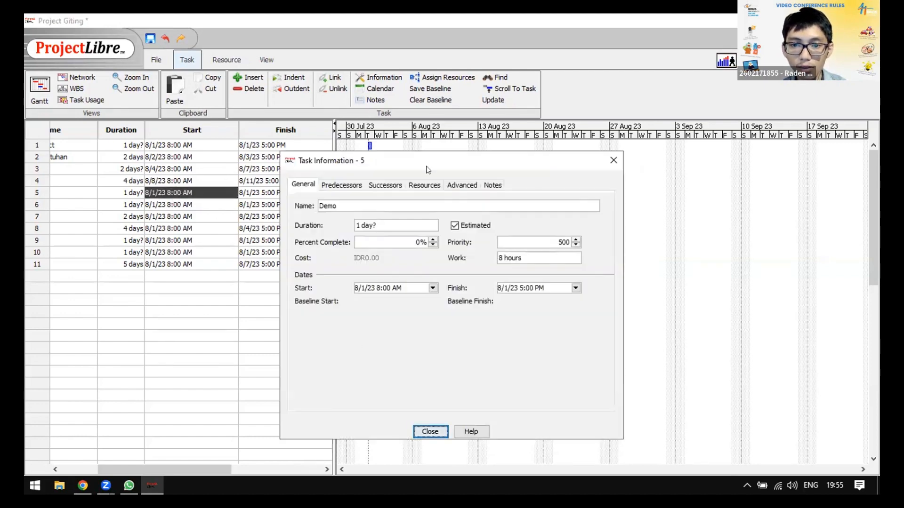
pyautogui.moveTo(431, 165); pyautogui.dragTo(426, 247)
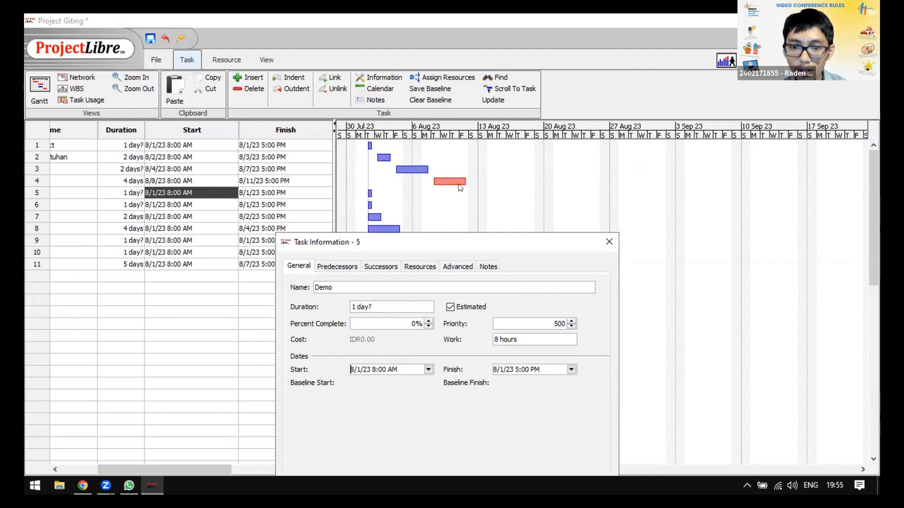
pyautogui.click(362, 369)
pyautogui.press('Return')
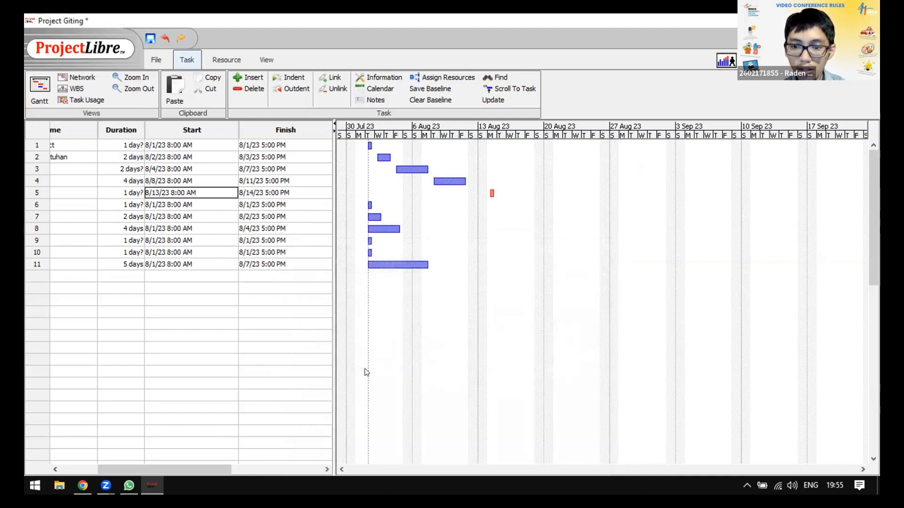
# Set the start date of Review to 8/14/23 and close its task information
pyautogui.doubleClick(188, 204)
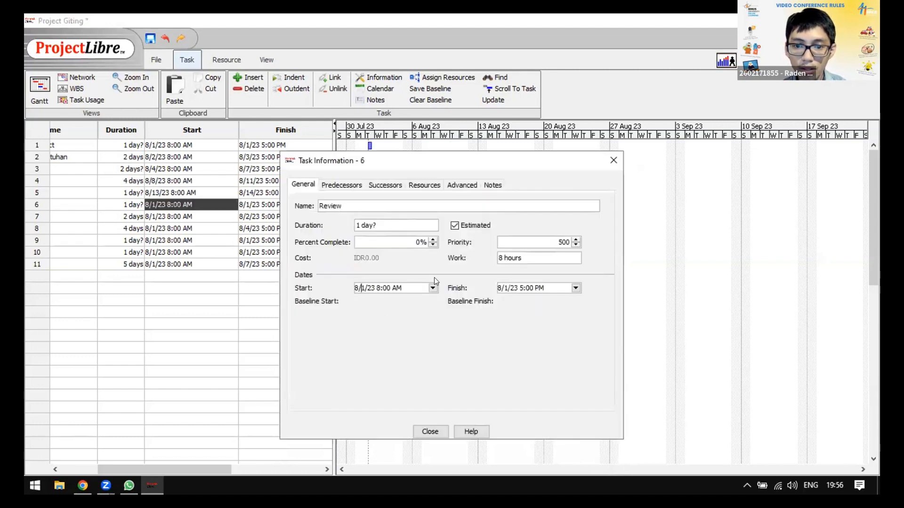
pyautogui.press('Right')
pyautogui.write('4')
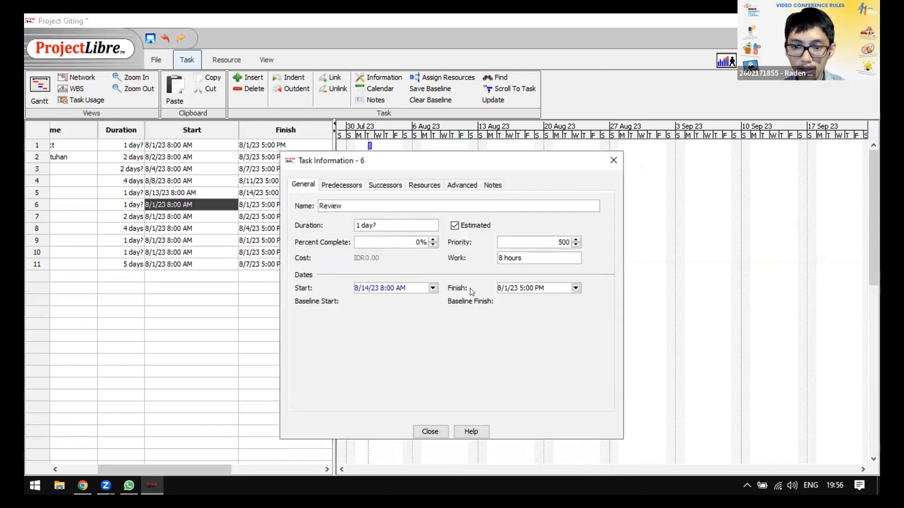
pyautogui.click(531, 286)
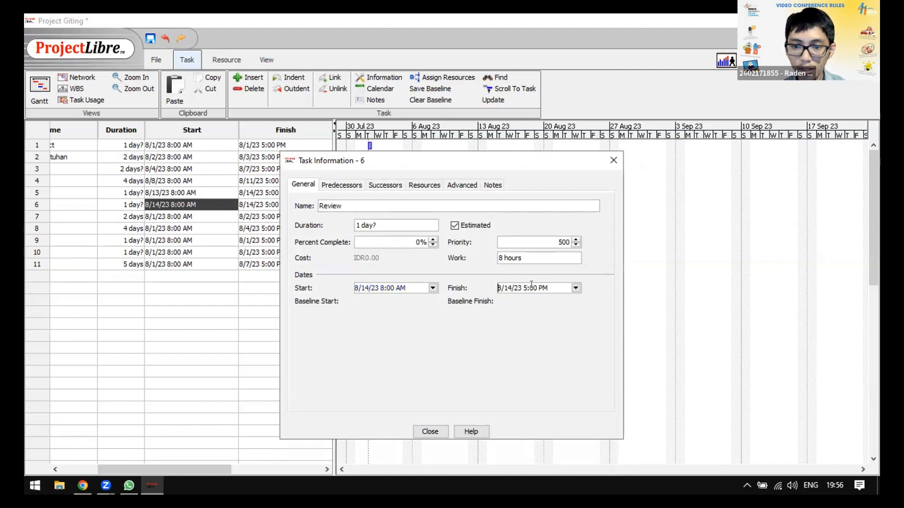
pyautogui.click(419, 432)
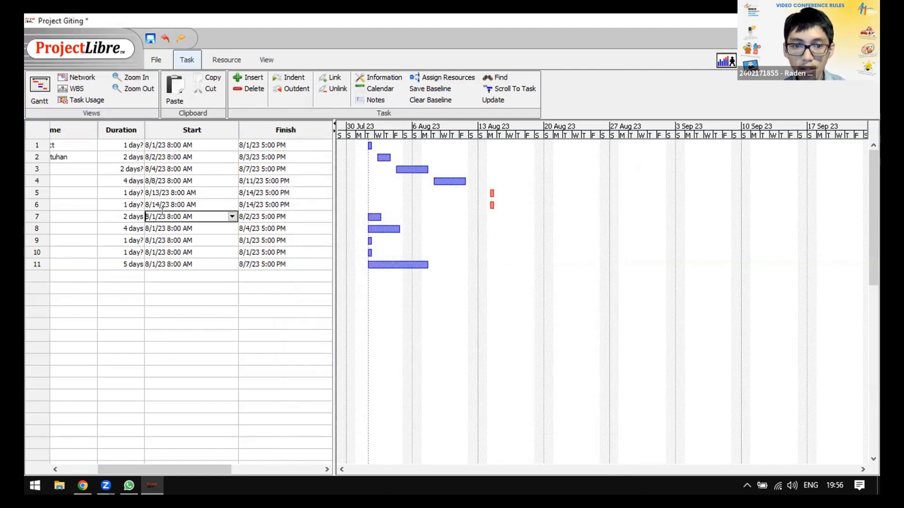
pyautogui.doubleClick(166, 216)
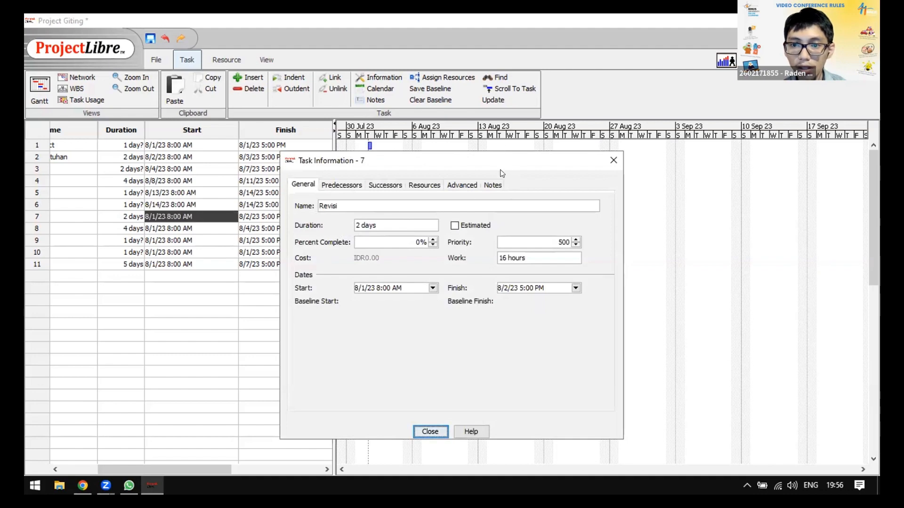
pyautogui.moveTo(501, 170); pyautogui.dragTo(485, 264)
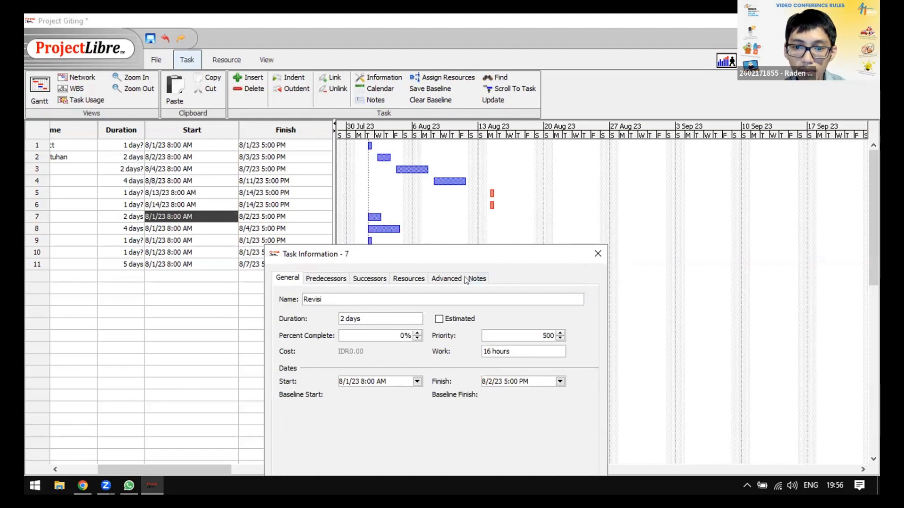
pyautogui.click(597, 254)
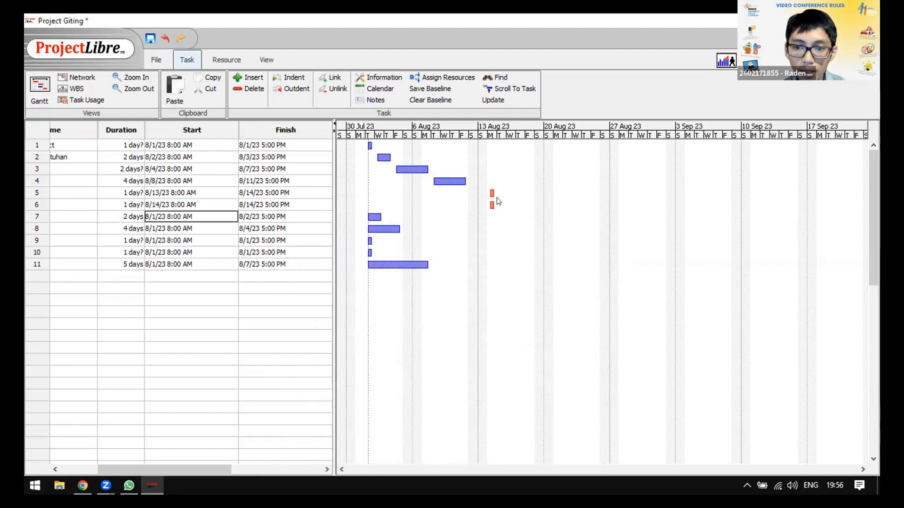
# Try to reschedule Review to 8/16/23 by adjusting its Gantt bar, and undo the recent changes
pyautogui.moveTo(492, 203); pyautogui.dragTo(509, 203)
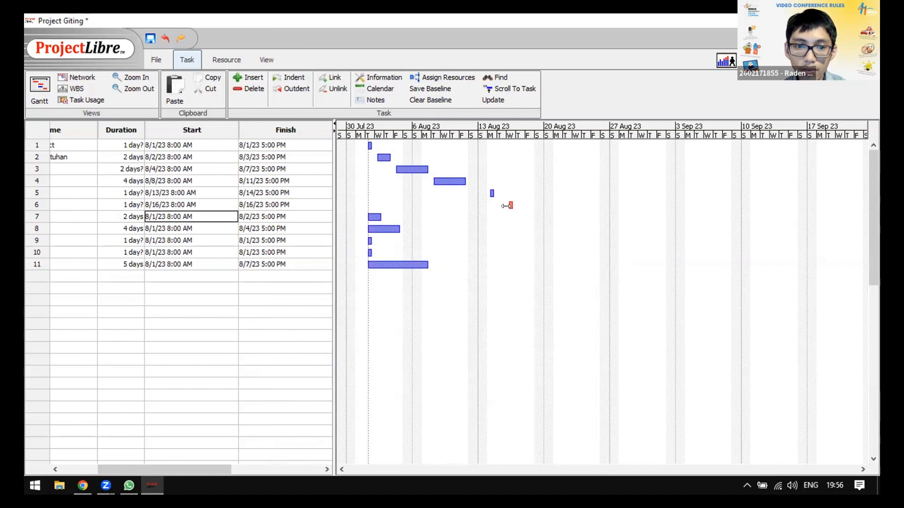
pyautogui.click(184, 205)
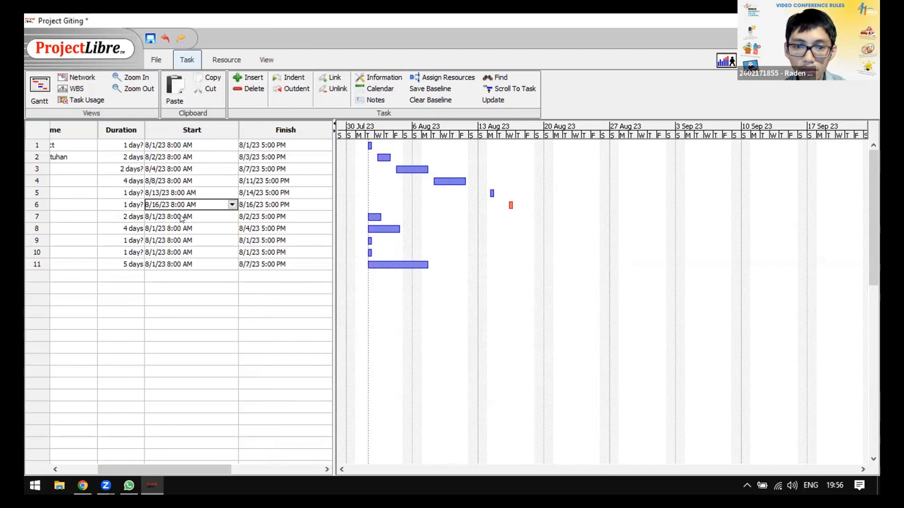
pyautogui.click(182, 217)
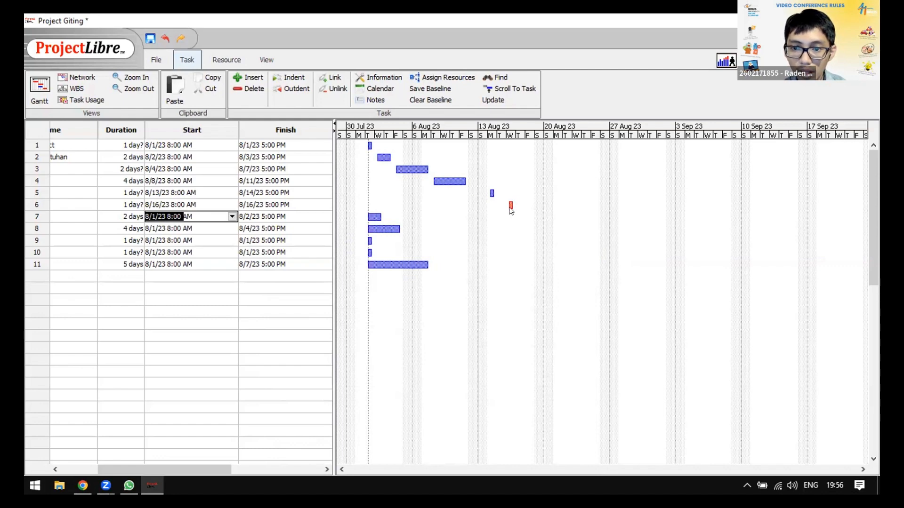
pyautogui.moveTo(512, 205); pyautogui.dragTo(496, 201)
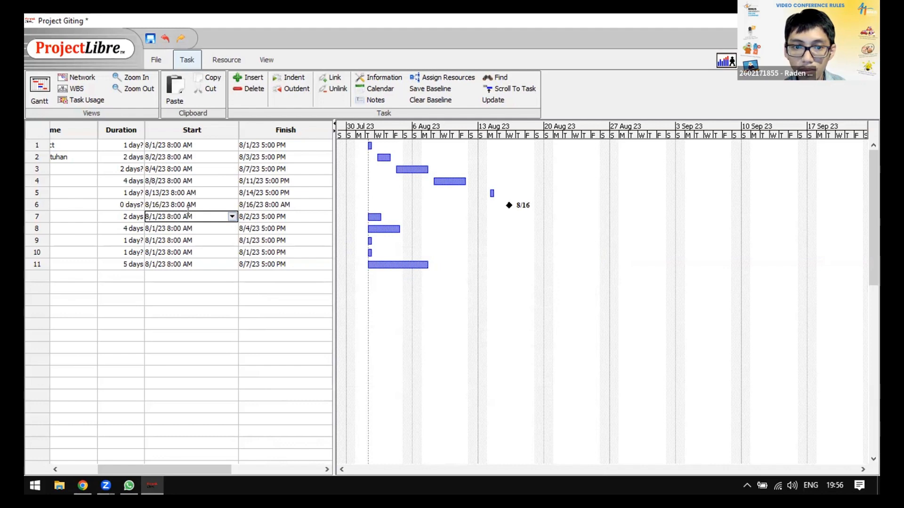
pyautogui.hotkey('ctrl', 'z')
pyautogui.hotkey('ctrl', 'z')
pyautogui.hotkey('ctrl', 'z')
pyautogui.hotkey('ctrl', 'z')
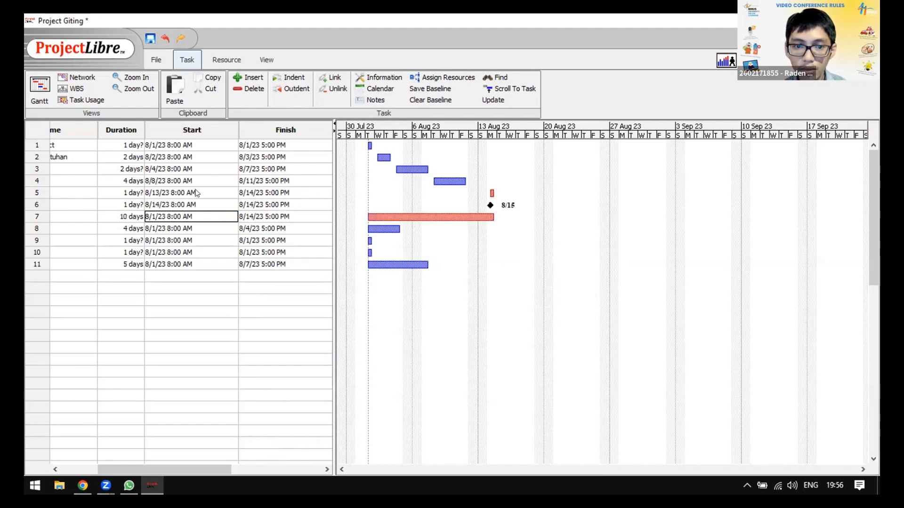
# Set the duration of Review to 2 days in its task information
pyautogui.doubleClick(165, 209)
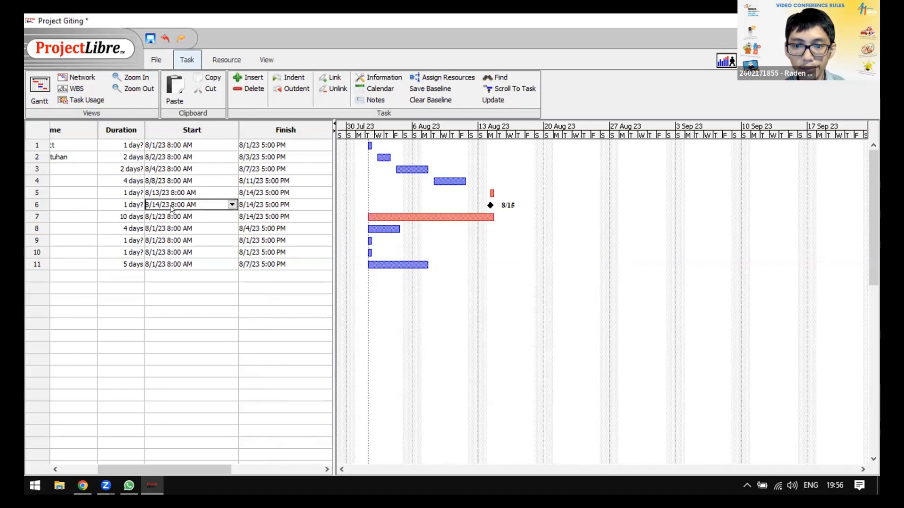
pyautogui.click(363, 227)
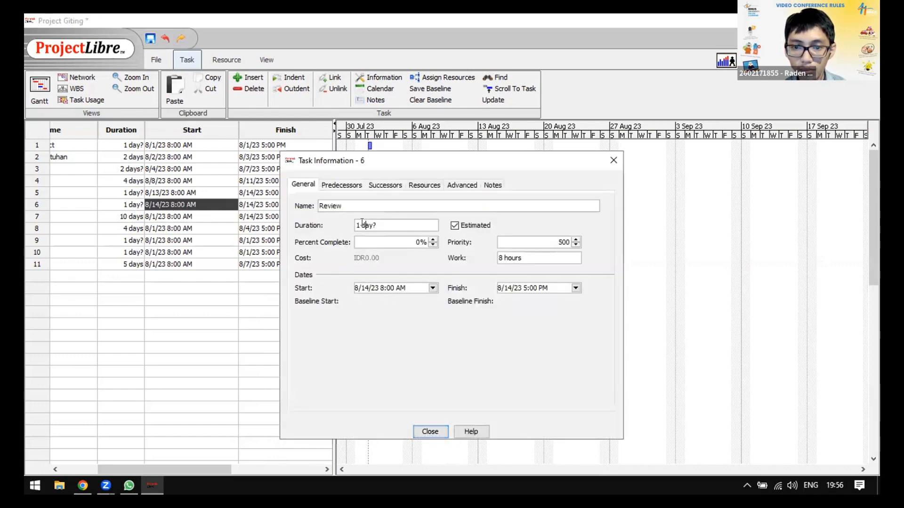
pyautogui.click(410, 221)
pyautogui.press('BackSpace')
pyautogui.write('2')
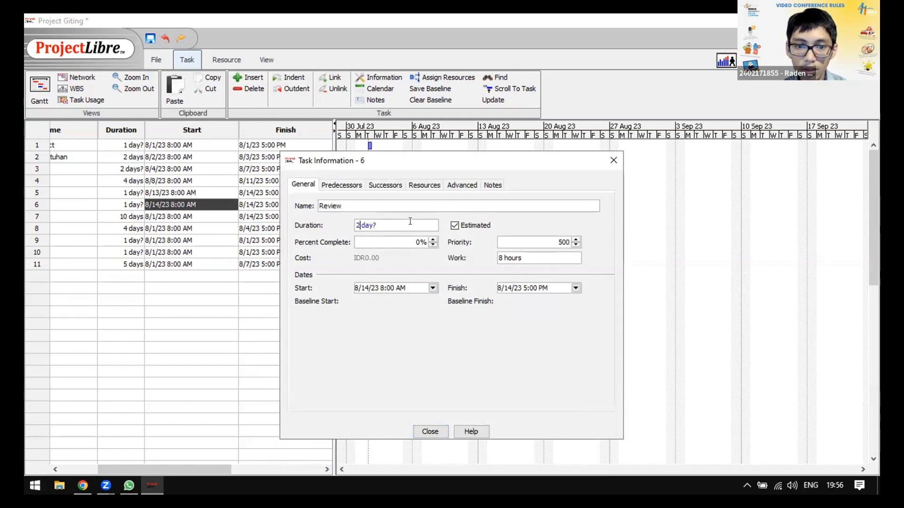
pyautogui.press('Return')
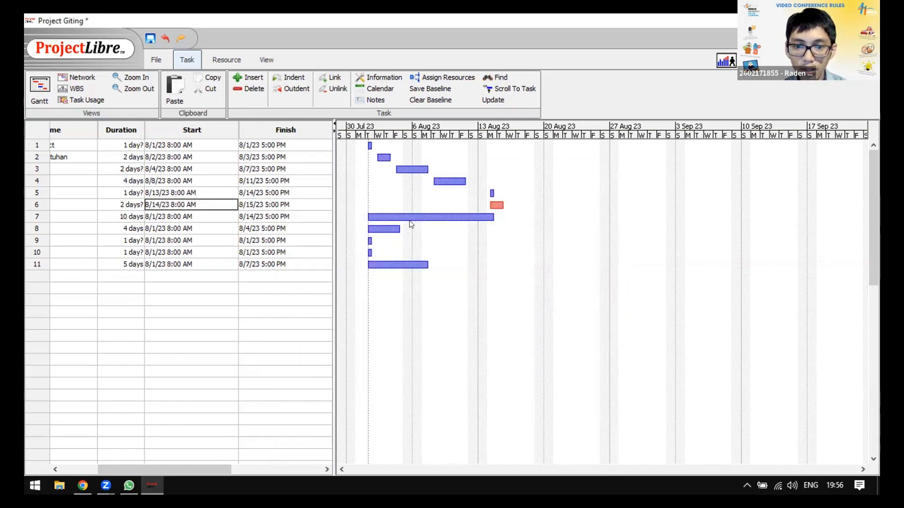
# Set the start date of Review to 8/15/23 in its task information and close it
pyautogui.doubleClick(215, 205)
pyautogui.click(370, 289)
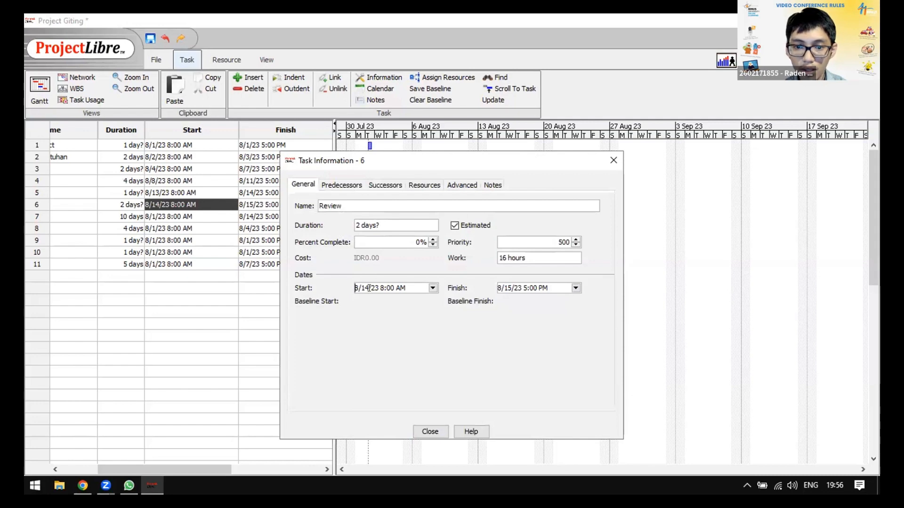
pyautogui.doubleClick(370, 289)
pyautogui.write('15')
pyautogui.press('Tab')
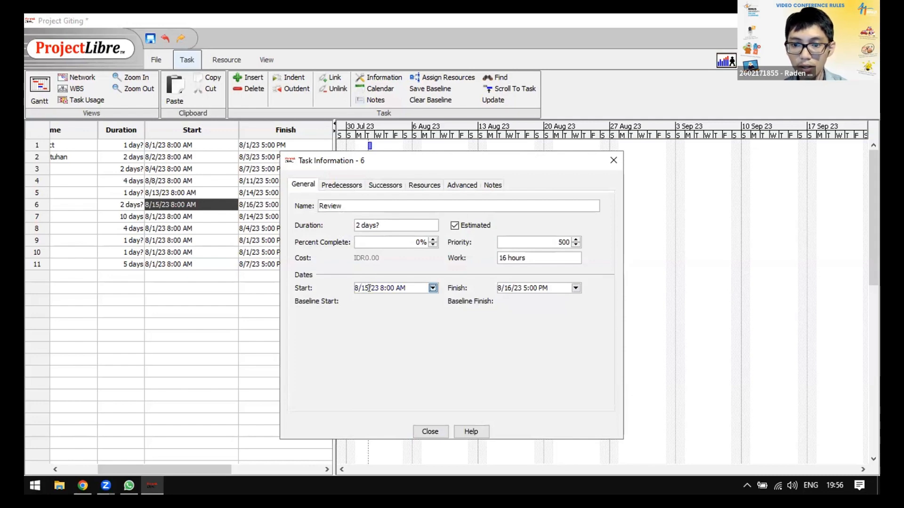
pyautogui.click(433, 428)
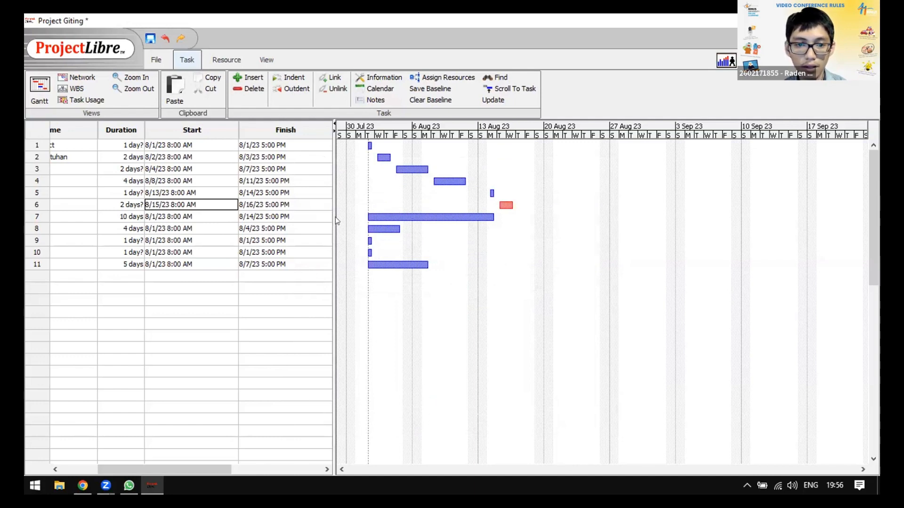
# Move the Gantt bars of Revisi and task 8 so they start on 8/17/23 and 8/31/23
pyautogui.click(318, 313)
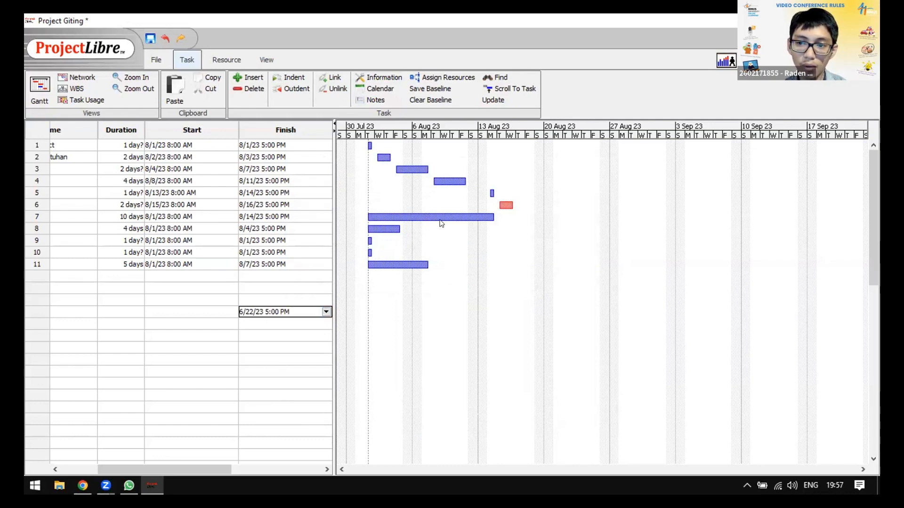
pyautogui.moveTo(435, 209); pyautogui.dragTo(566, 210)
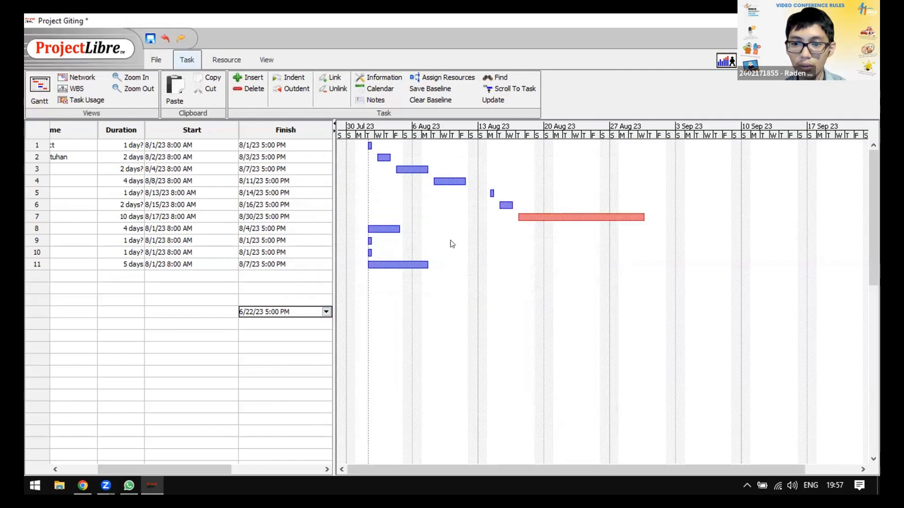
pyautogui.moveTo(383, 224); pyautogui.dragTo(658, 223)
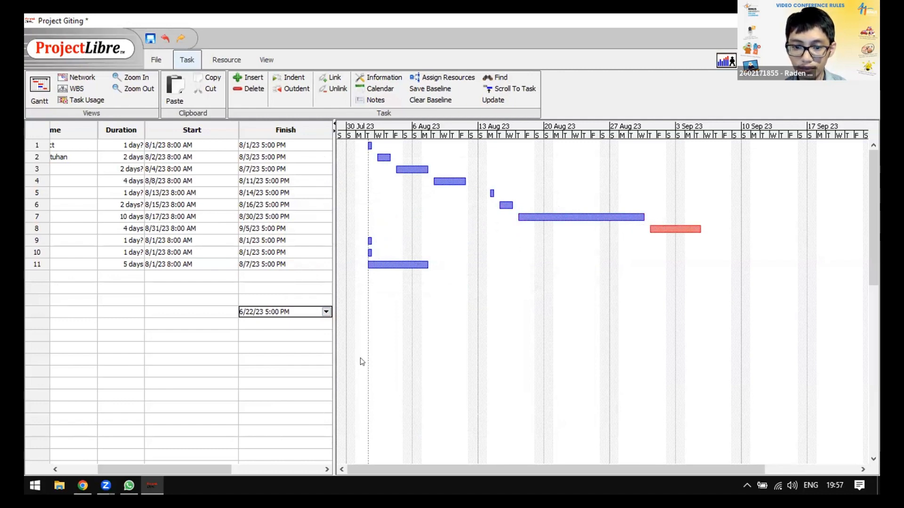
# Try to move the Gantt bar of Review in row 9 to early September, after task 8
pyautogui.moveTo(380, 465)
pyautogui.mouseDown()
pyautogui.moveTo(428, 463)
pyautogui.moveTo(371, 462)
pyautogui.mouseUp()
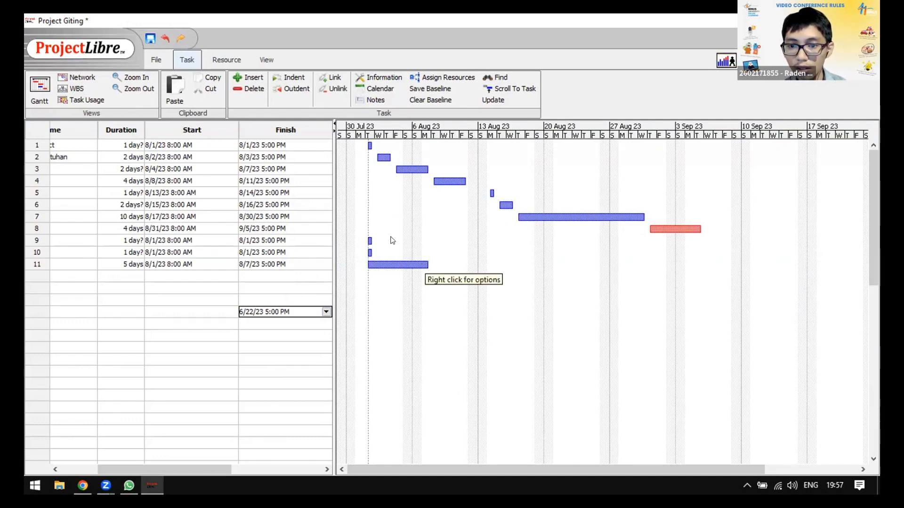
pyautogui.moveTo(371, 240); pyautogui.dragTo(560, 248)
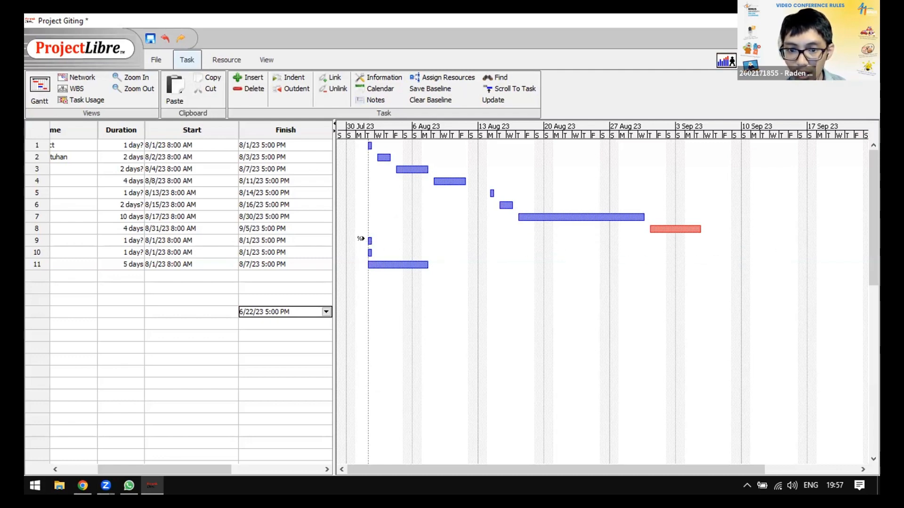
pyautogui.moveTo(362, 239); pyautogui.dragTo(703, 243)
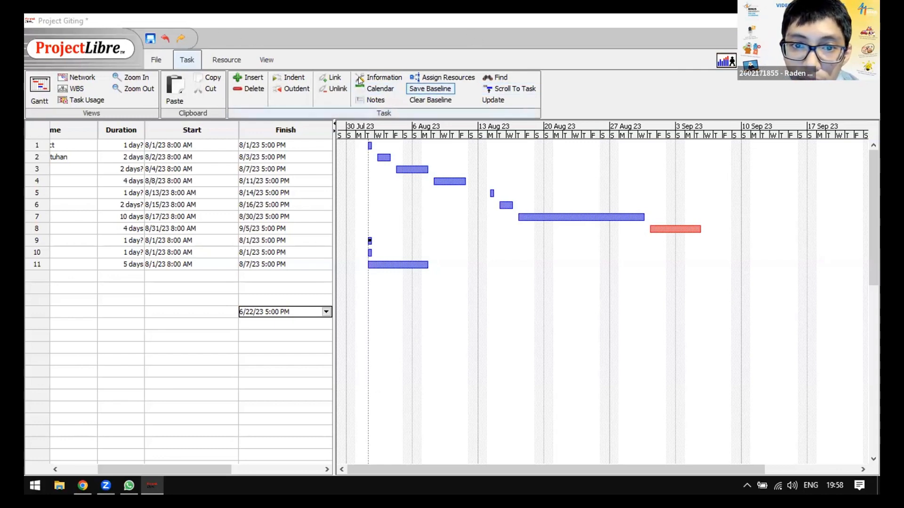
pyautogui.click(216, 59)
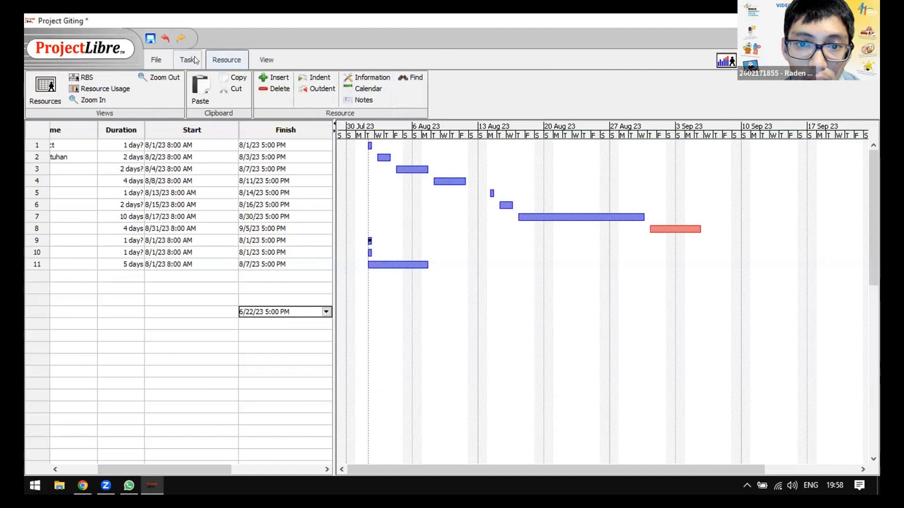
pyautogui.click(186, 59)
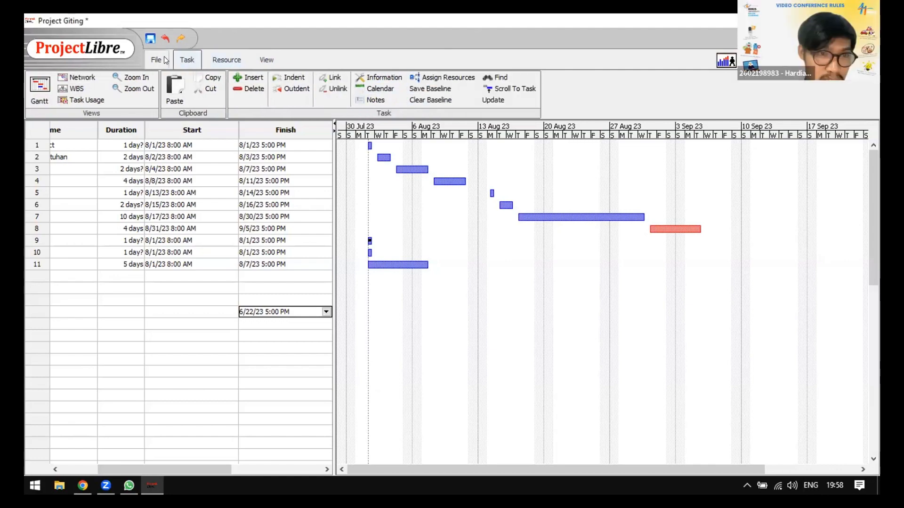
# Move the Gantt bar of Review in row 9 to start on 9/6/23, and undo the accidental shift of task 8
pyautogui.click(138, 78)
pyautogui.click(138, 78)
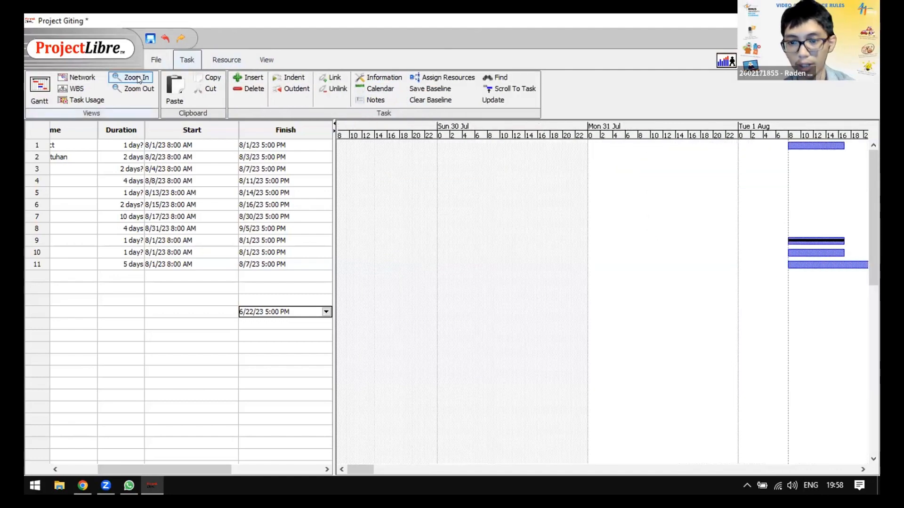
pyautogui.click(137, 88)
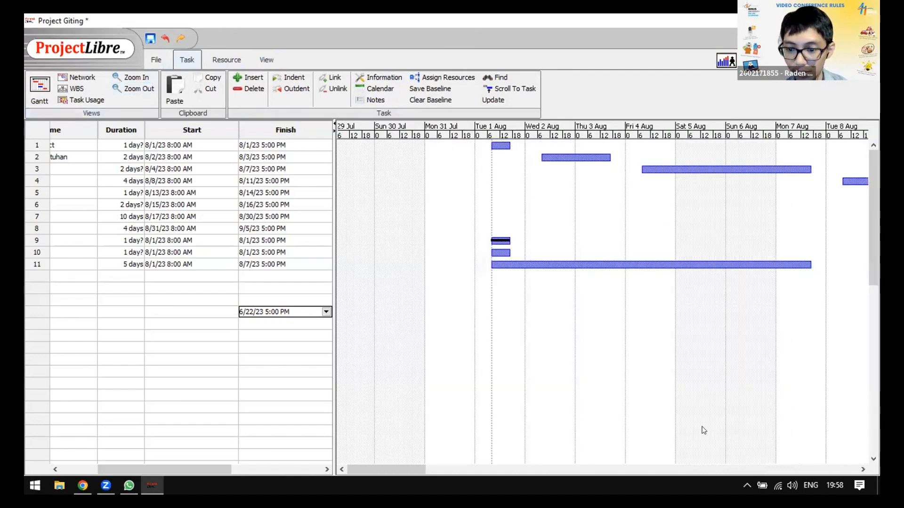
pyautogui.click(681, 469)
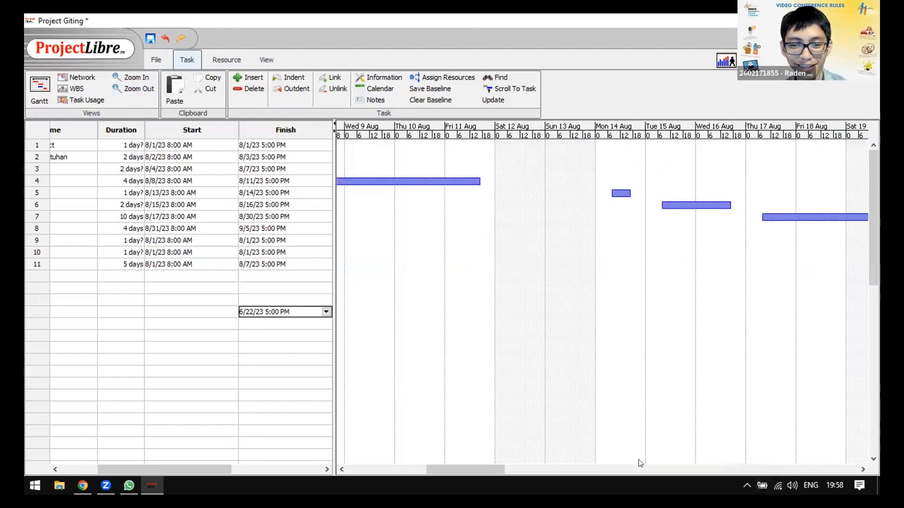
pyautogui.moveTo(456, 467); pyautogui.dragTo(377, 459)
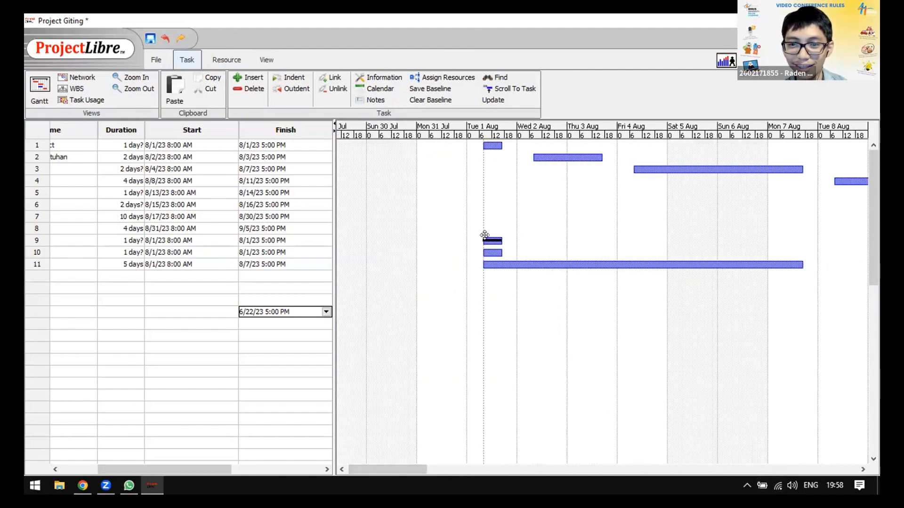
pyautogui.moveTo(490, 241); pyautogui.dragTo(758, 246)
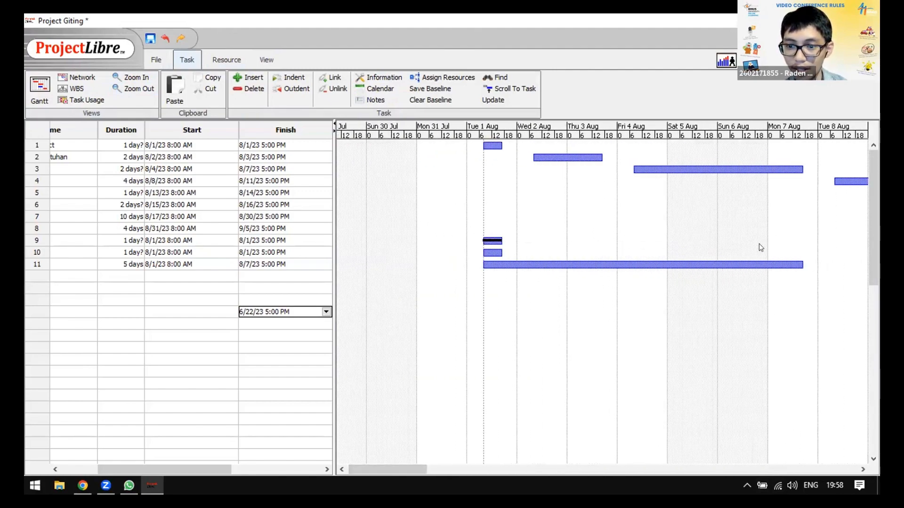
pyautogui.click(491, 239)
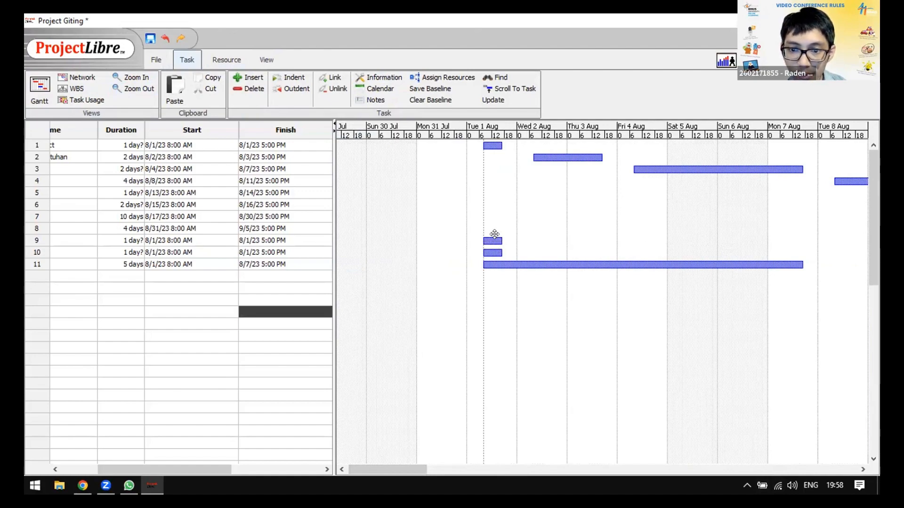
pyautogui.moveTo(495, 234)
pyautogui.mouseDown()
pyautogui.moveTo(716, 256)
pyautogui.moveTo(808, 240)
pyautogui.moveTo(670, 238)
pyautogui.moveTo(707, 238)
pyautogui.moveTo(528, 266)
pyautogui.moveTo(566, 238)
pyautogui.moveTo(601, 236)
pyautogui.moveTo(571, 241)
pyautogui.moveTo(548, 227)
pyautogui.mouseUp()
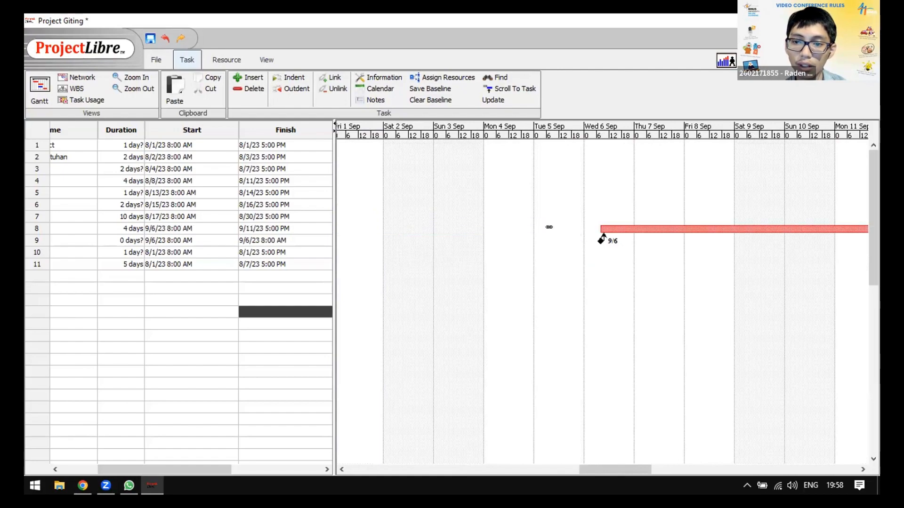
pyautogui.hotkey('ctrl', 'z')
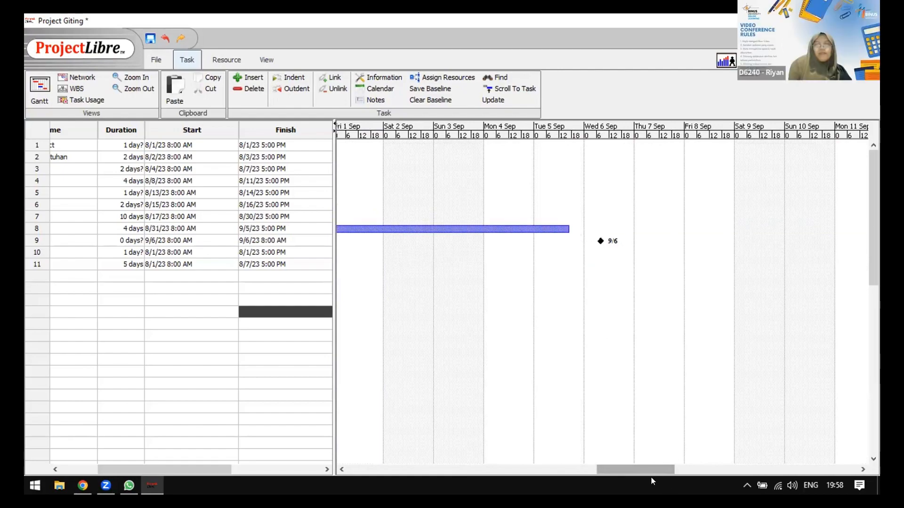
# Move the Gantt bar of task 10 so it starts on 9/6/23
pyautogui.moveTo(645, 470); pyautogui.dragTo(414, 469)
pyautogui.moveTo(364, 249); pyautogui.dragTo(441, 253)
pyautogui.click(477, 268)
pyautogui.rightClick(410, 253)
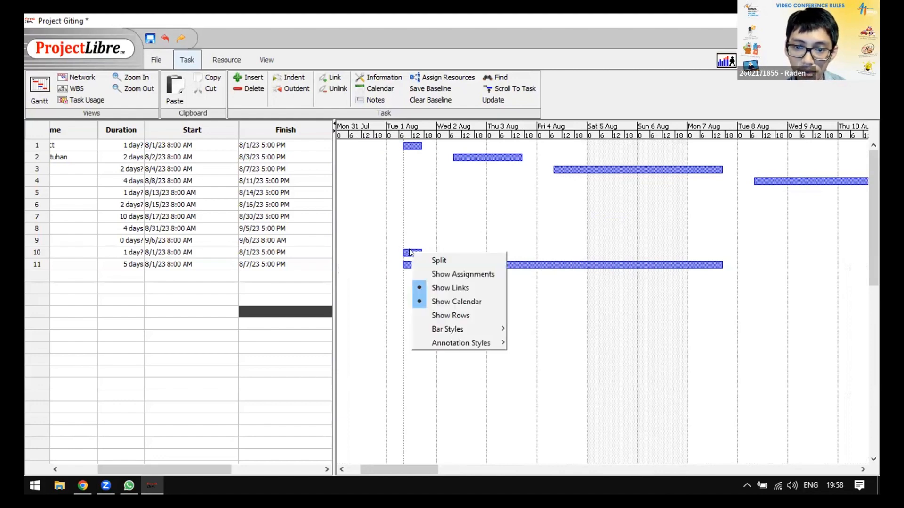
pyautogui.click(411, 236)
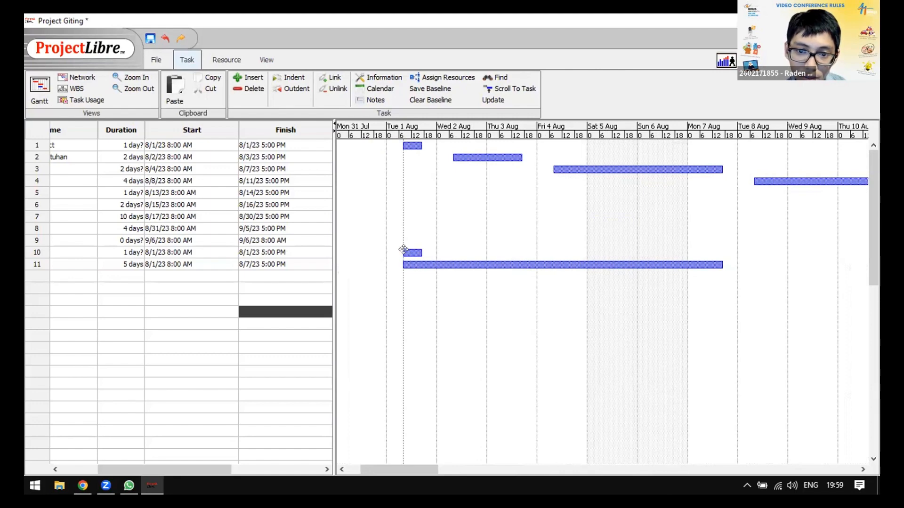
pyautogui.click(403, 250)
pyautogui.moveTo(403, 249); pyautogui.dragTo(810, 235)
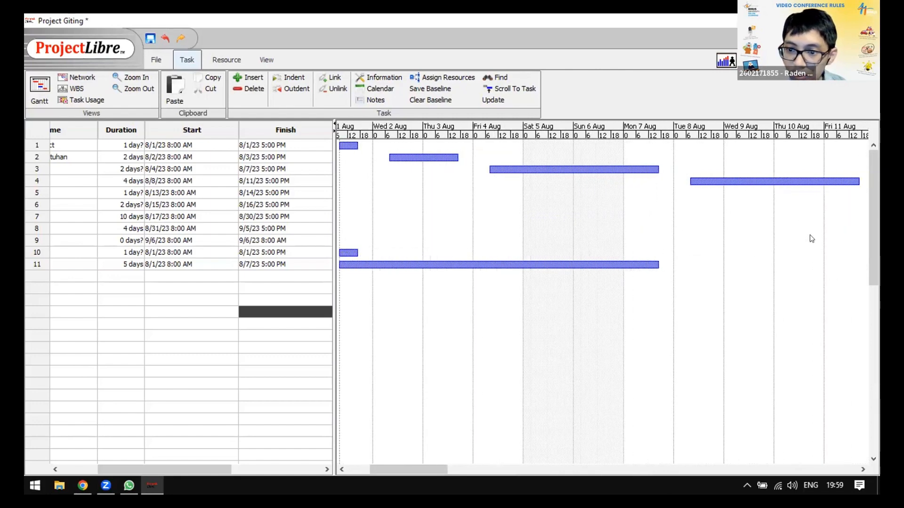
pyautogui.moveTo(348, 252); pyautogui.dragTo(680, 244)
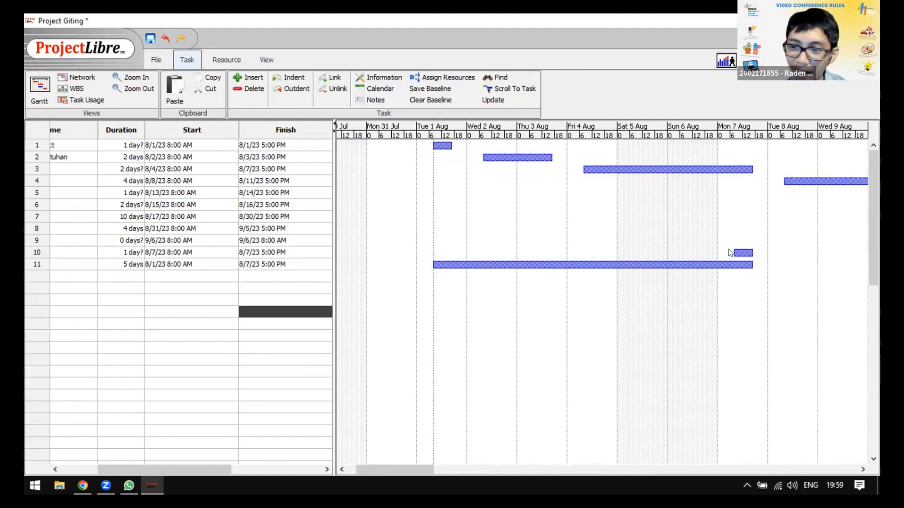
pyautogui.moveTo(736, 250); pyautogui.dragTo(495, 242)
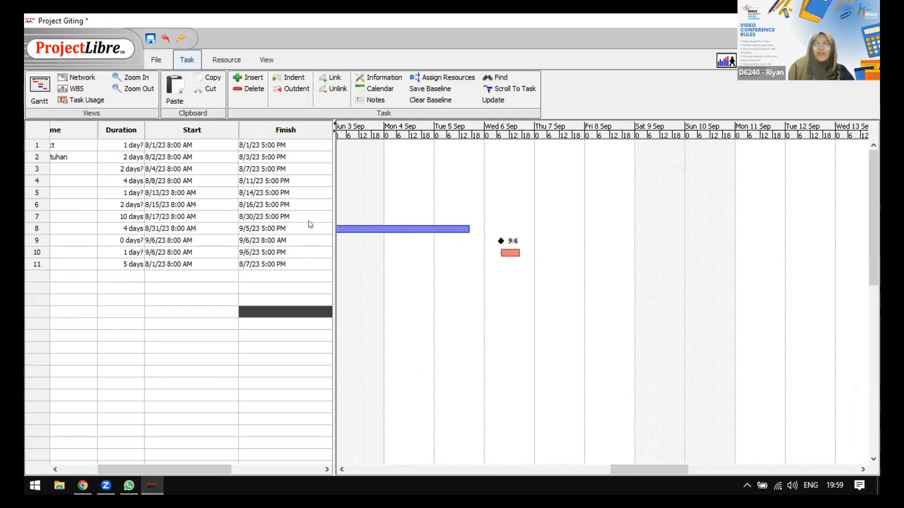
# Try to set the duration of Review in row 9 to 1 day in its task information, and close it
pyautogui.doubleClick(170, 240)
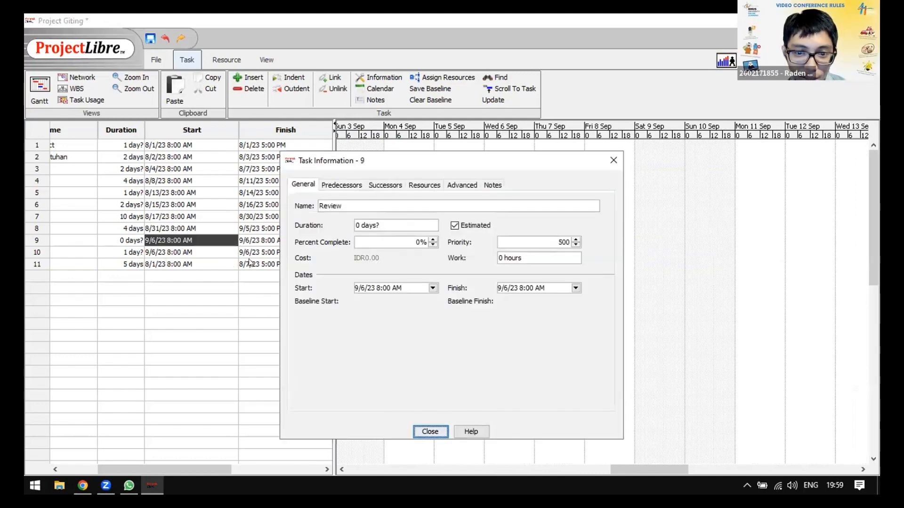
pyautogui.click(374, 223)
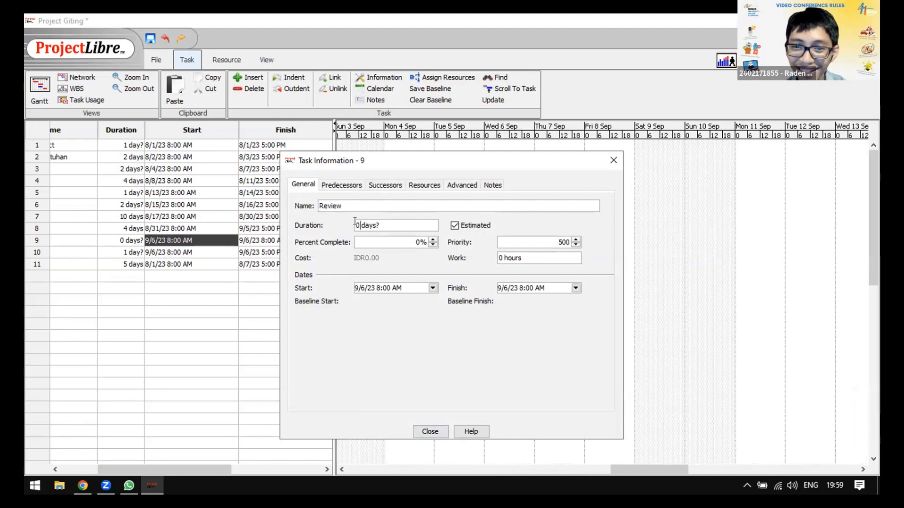
pyautogui.press('BackSpace')
pyautogui.write('1')
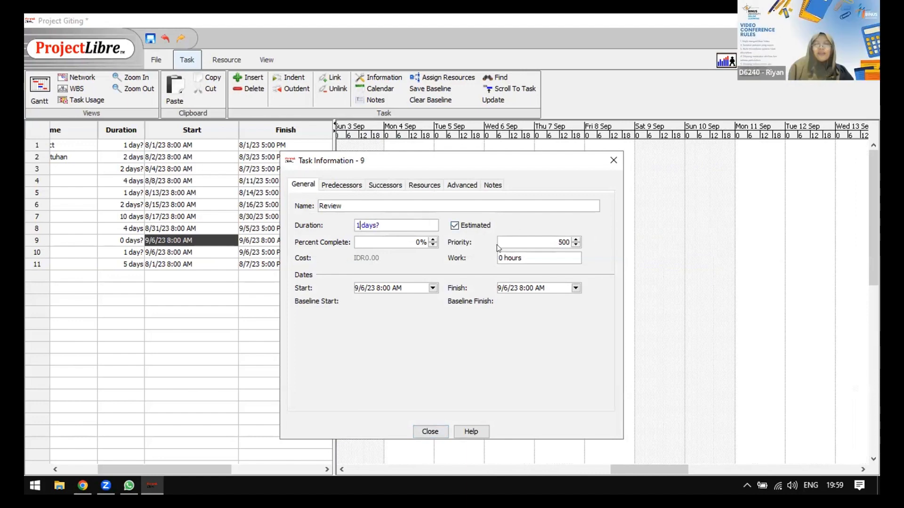
pyautogui.click(618, 158)
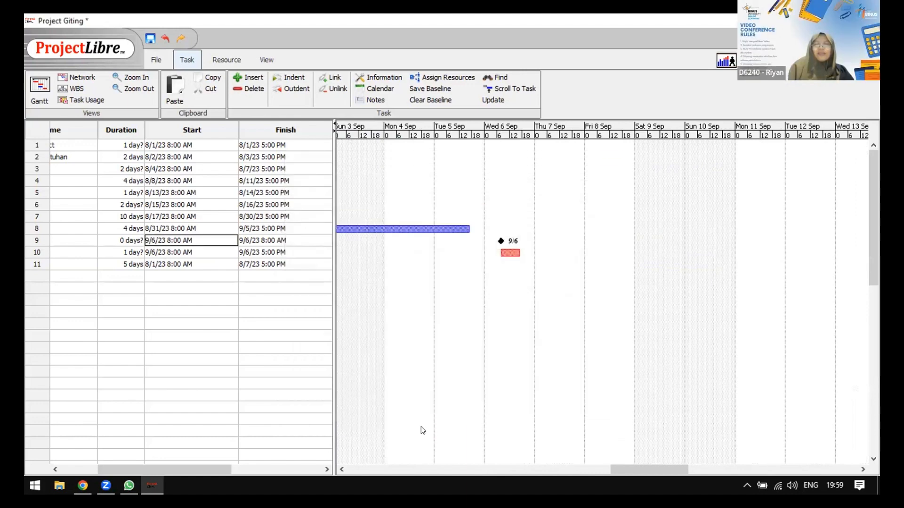
# Examine the order of all tasks on the Gantt chart from August to September 2023
pyautogui.moveTo(628, 470); pyautogui.dragTo(367, 453)
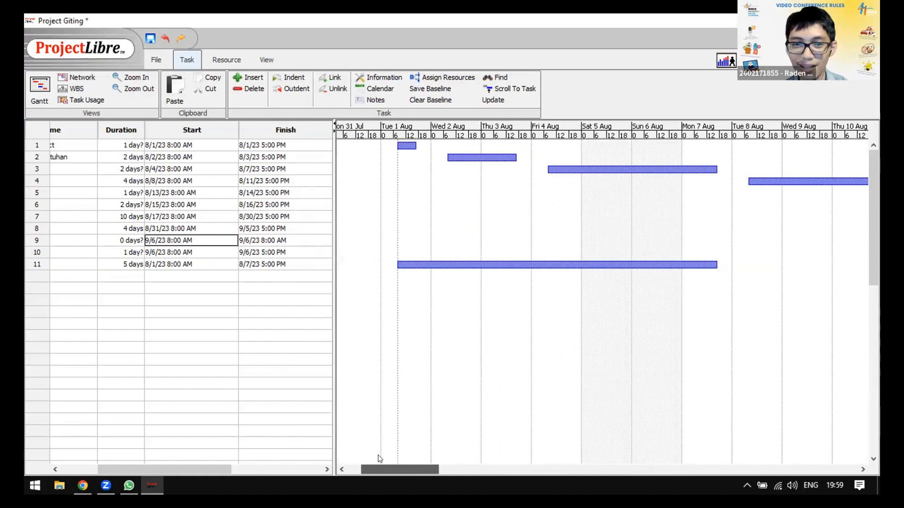
pyautogui.click(133, 89)
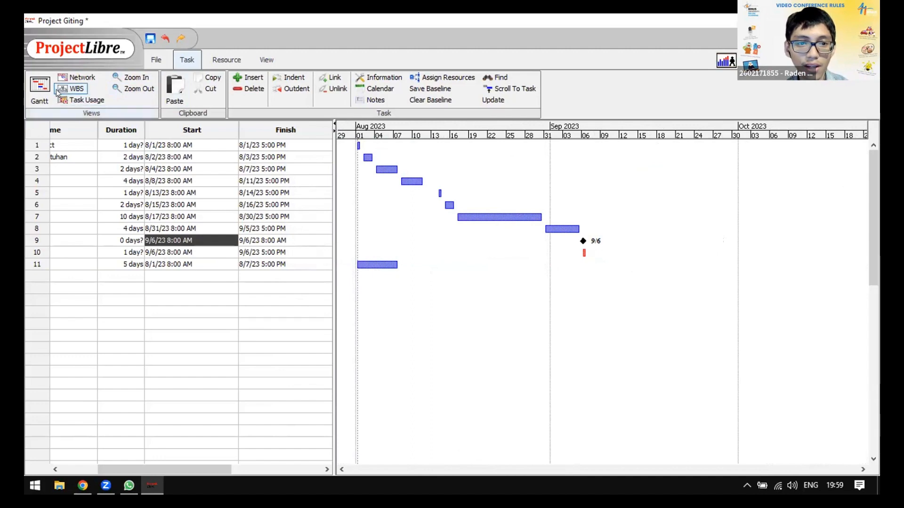
pyautogui.click(41, 90)
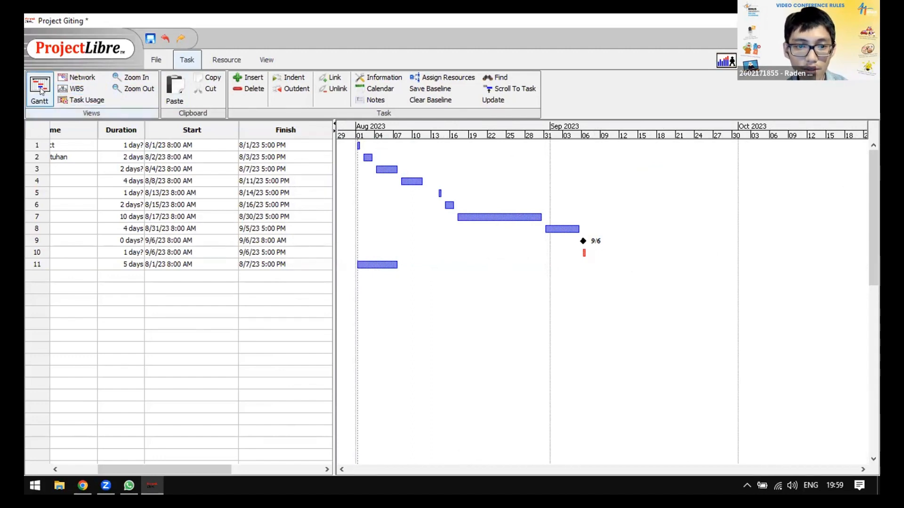
pyautogui.click(221, 56)
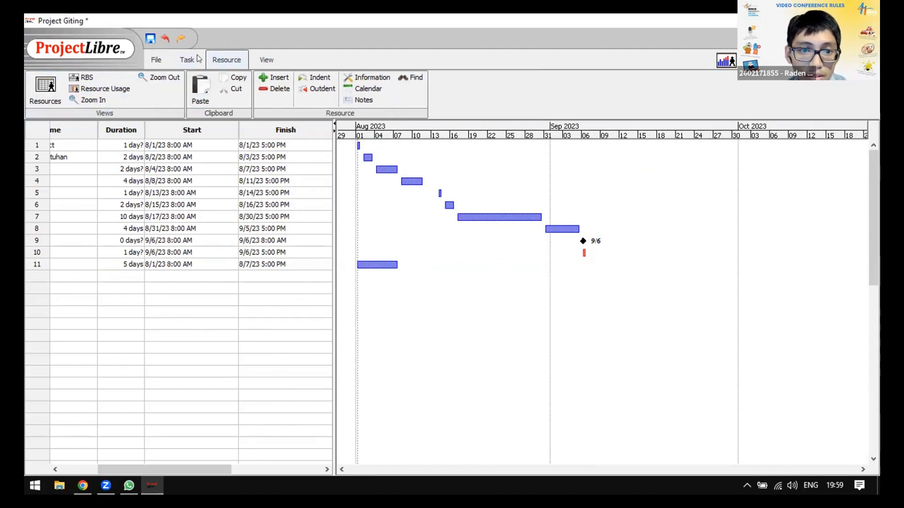
pyautogui.click(188, 59)
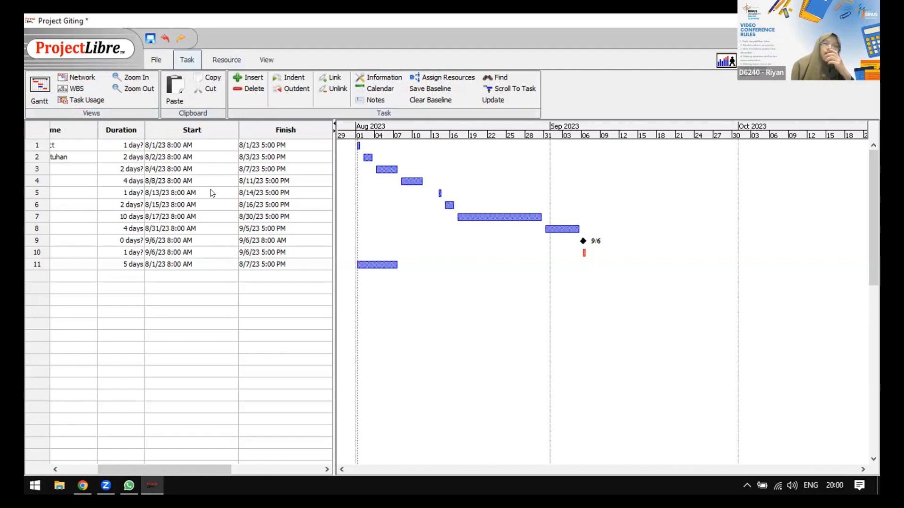
pyautogui.click(140, 81)
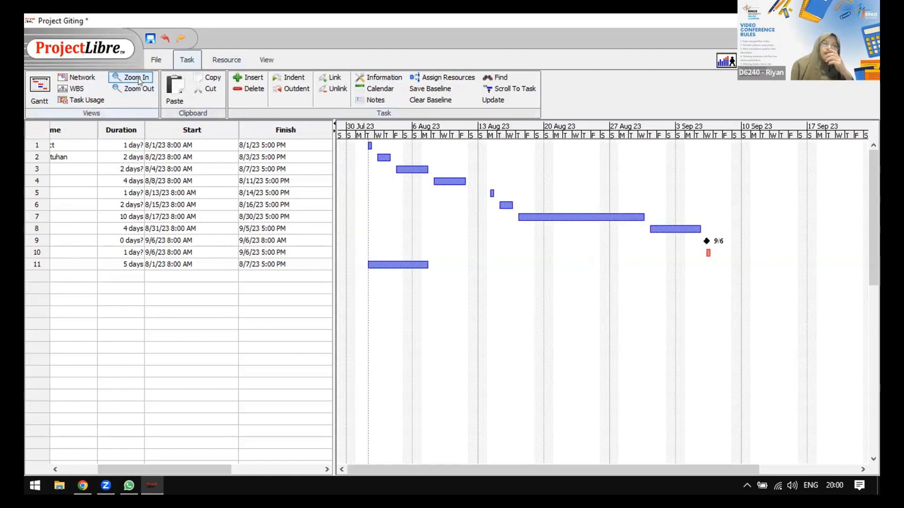
pyautogui.click(140, 81)
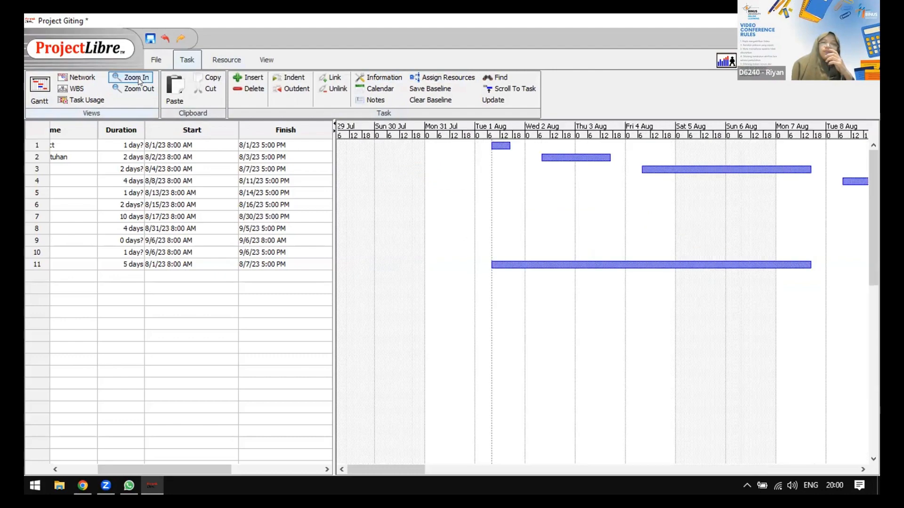
pyautogui.moveTo(371, 467); pyautogui.dragTo(612, 461)
pyautogui.click(375, 448)
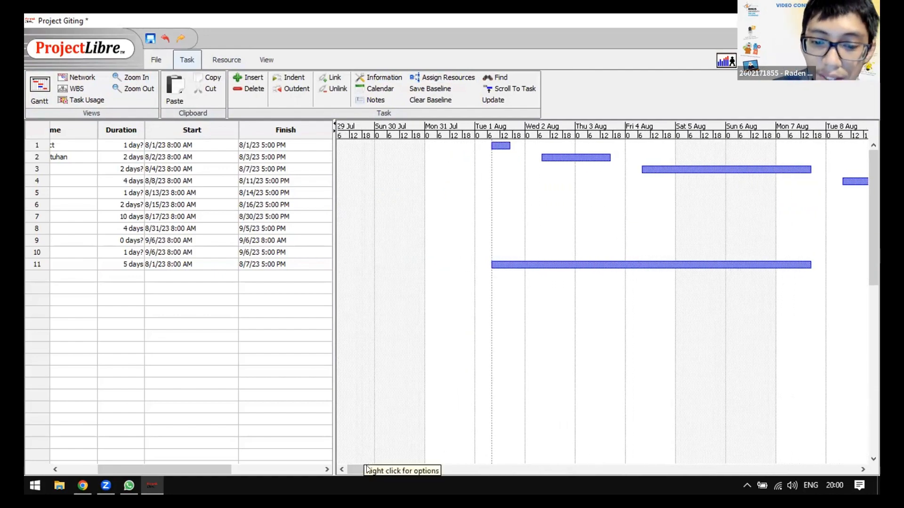
pyautogui.moveTo(361, 469)
pyautogui.mouseDown()
pyautogui.moveTo(406, 464)
pyautogui.moveTo(358, 460)
pyautogui.mouseUp()
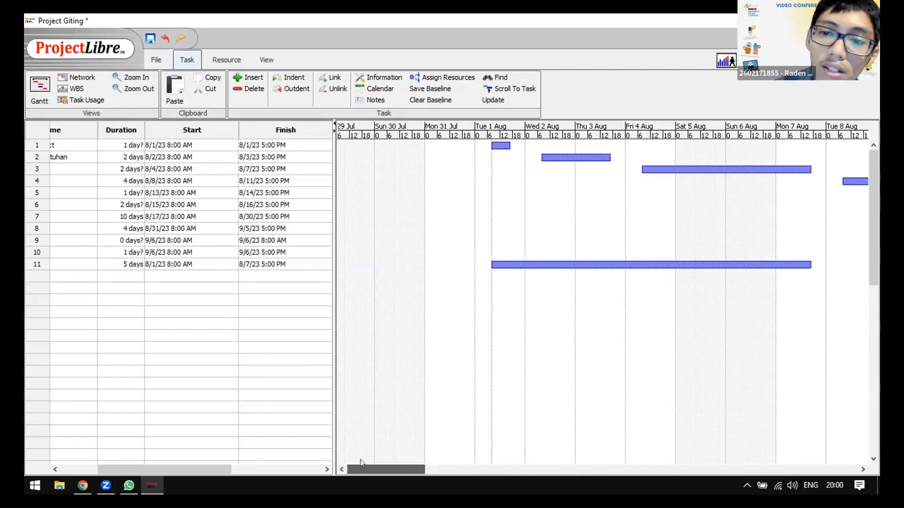
pyautogui.moveTo(361, 460); pyautogui.dragTo(365, 459)
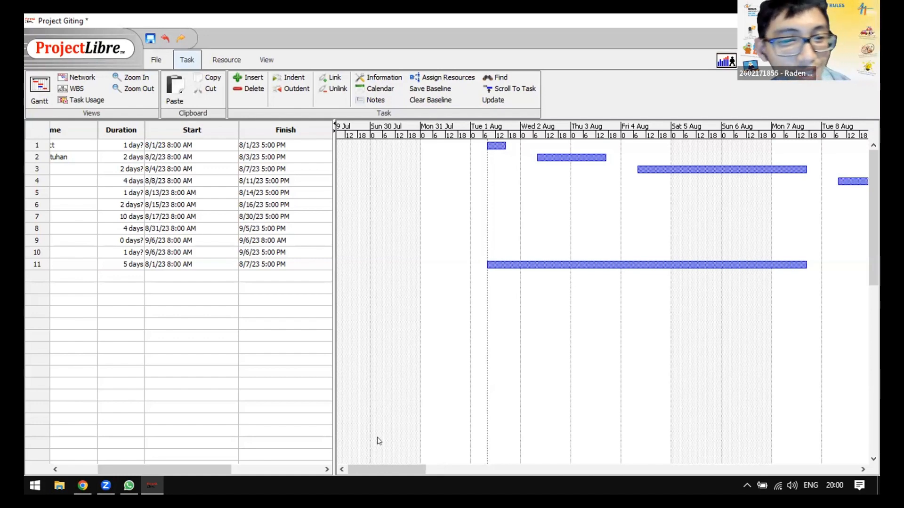
pyautogui.moveTo(377, 469)
pyautogui.mouseDown()
pyautogui.moveTo(386, 469)
pyautogui.moveTo(366, 470)
pyautogui.mouseUp()
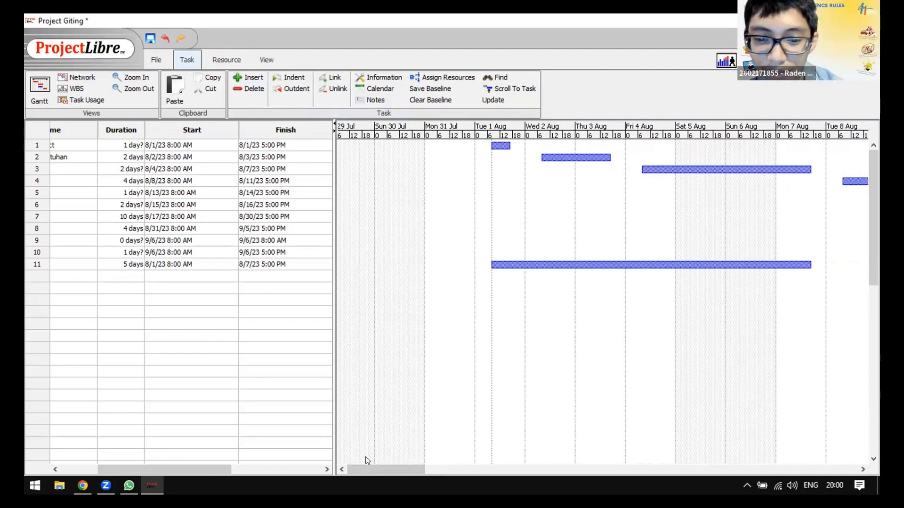
pyautogui.moveTo(366, 466); pyautogui.dragTo(346, 465)
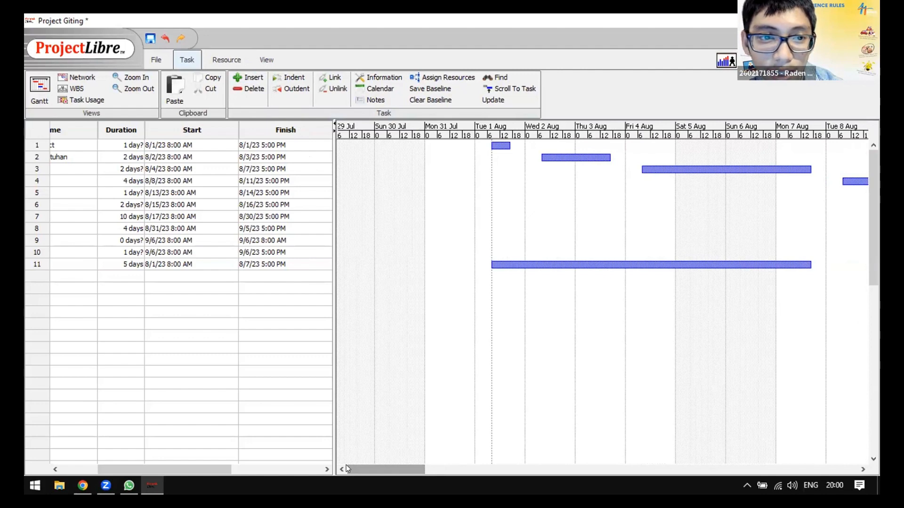
pyautogui.moveTo(365, 466)
pyautogui.mouseDown()
pyautogui.moveTo(394, 467)
pyautogui.moveTo(374, 464)
pyautogui.mouseUp()
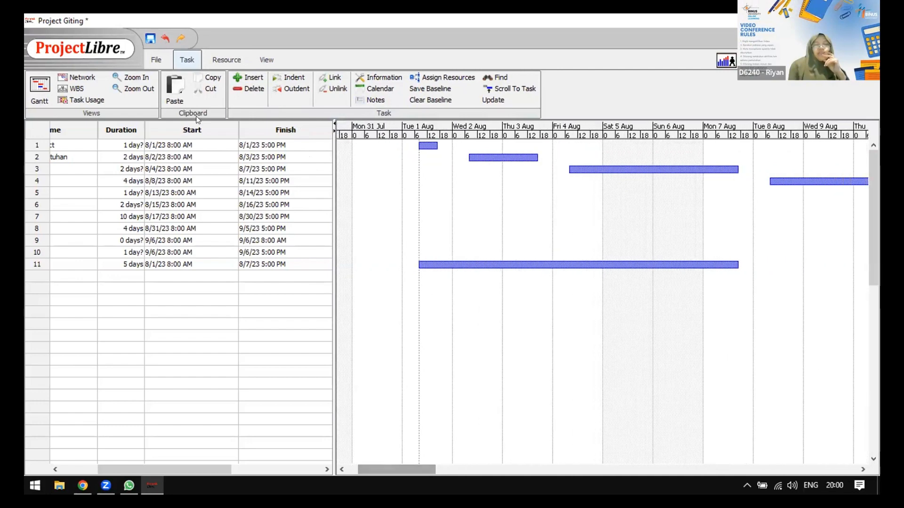
# Open the resource sheet and enter the first team member's name as the resource in row 1
pyautogui.click(227, 59)
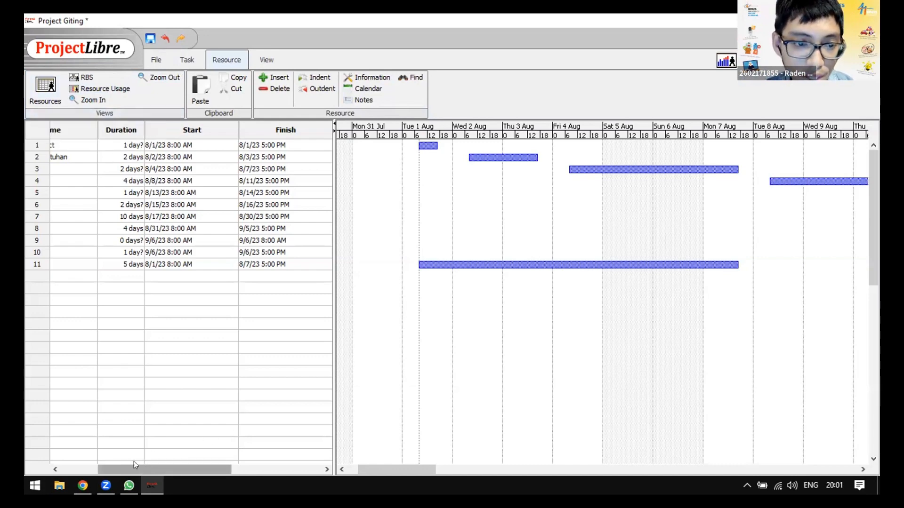
pyautogui.moveTo(134, 465); pyautogui.dragTo(97, 465)
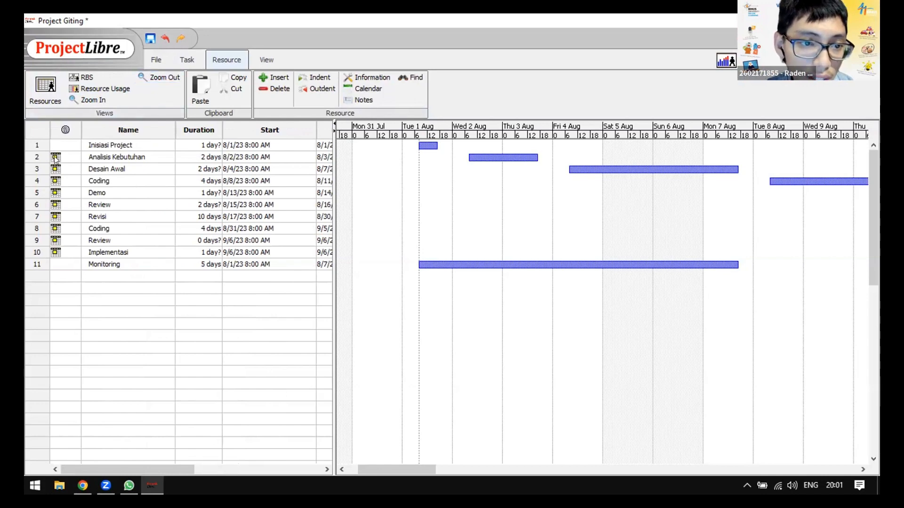
pyautogui.click(47, 90)
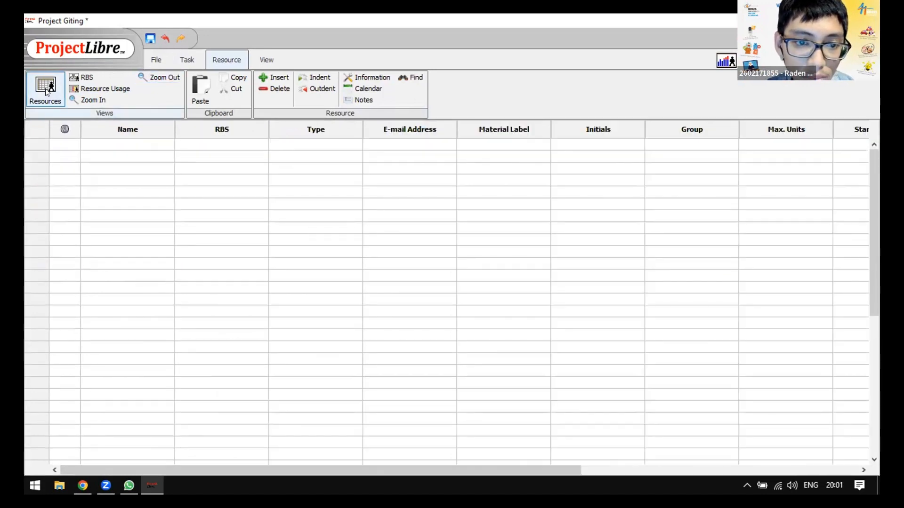
pyautogui.click(119, 147)
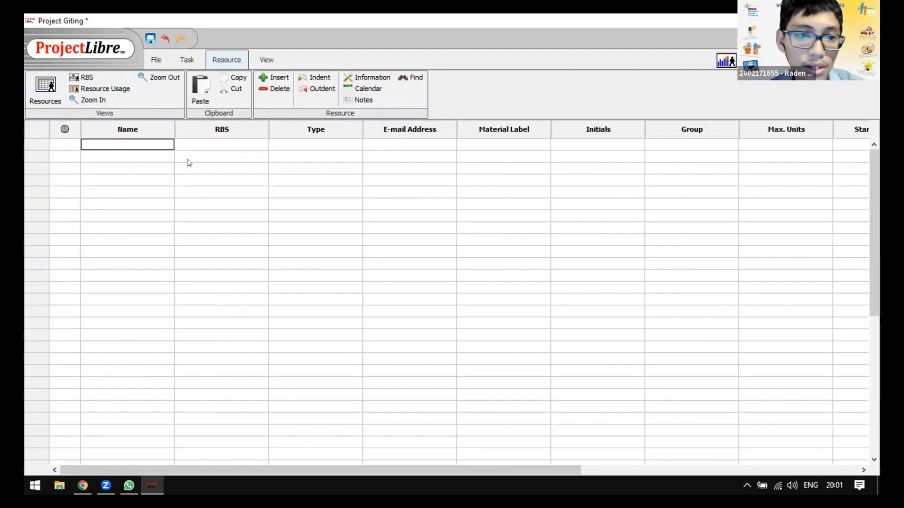
pyautogui.press('Right')
pyautogui.press('Left')
pyautogui.write('RAd')
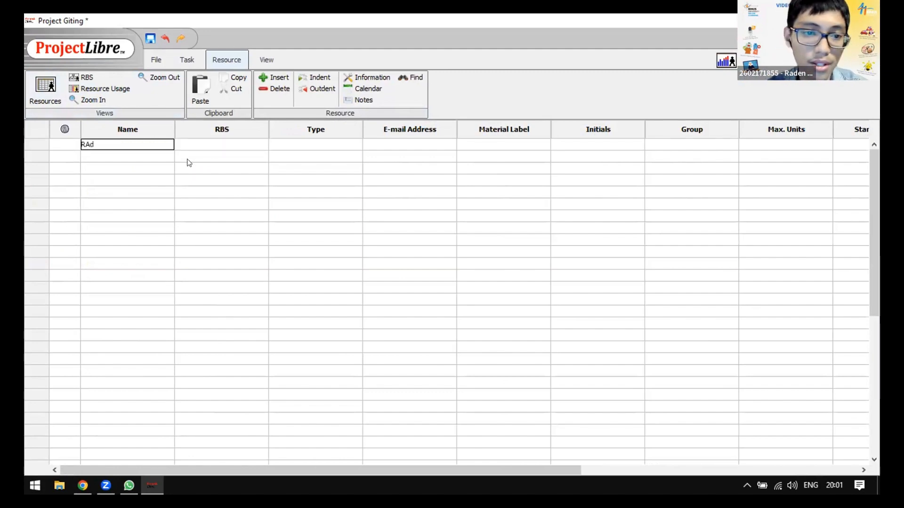
pyautogui.press('BackSpace')
pyautogui.press('BackSpace')
pyautogui.write('Ahmad B.')
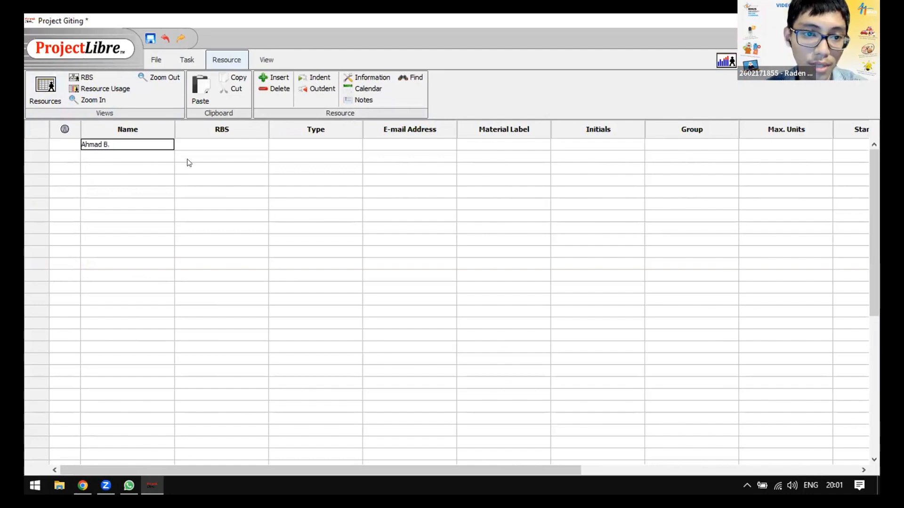
pyautogui.press('Return')
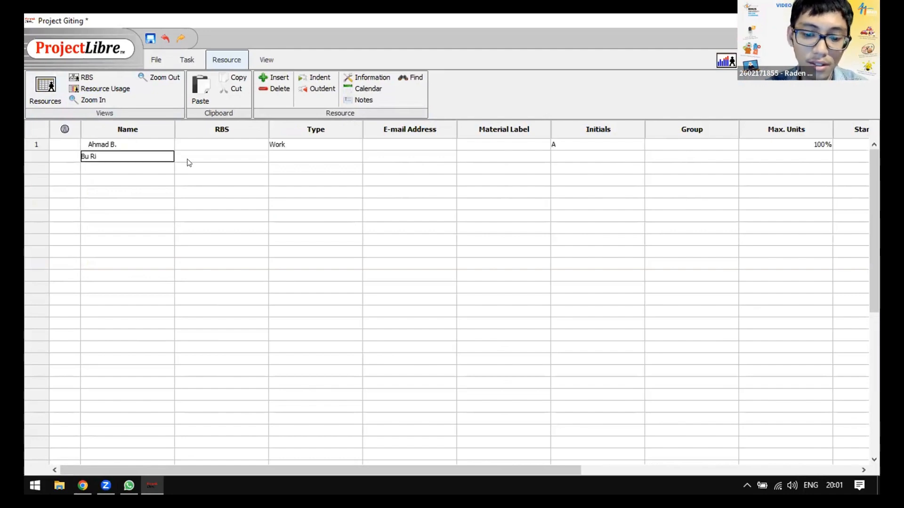
# Add three more team members' names as resources in rows 2 to 4
pyautogui.press('Return')
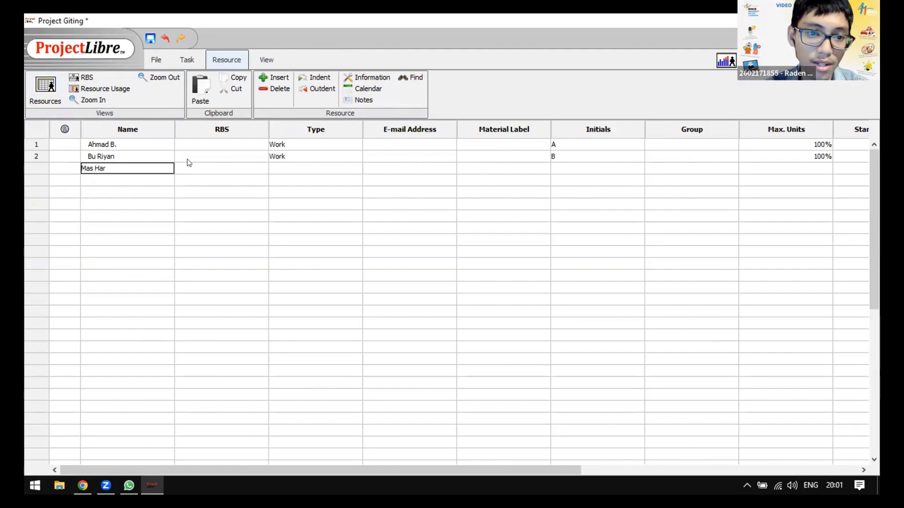
pyautogui.press('Return')
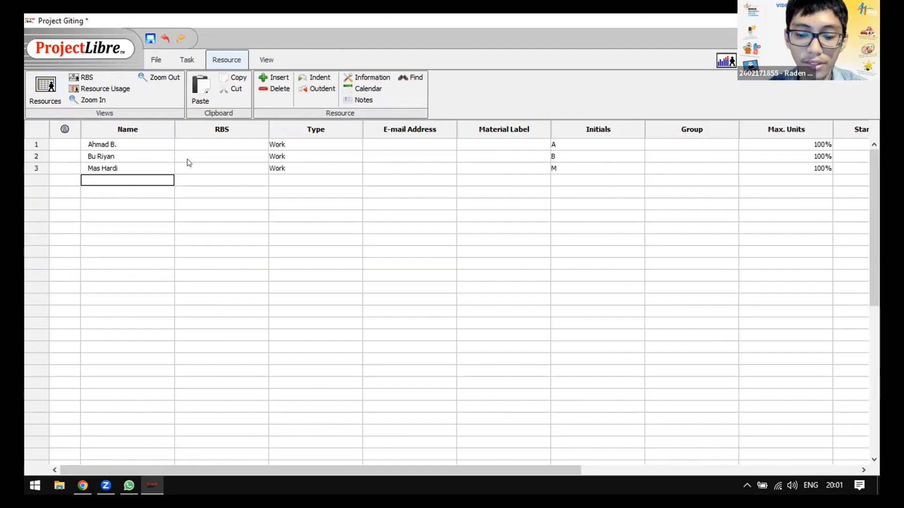
pyautogui.write('Bu Eliz')
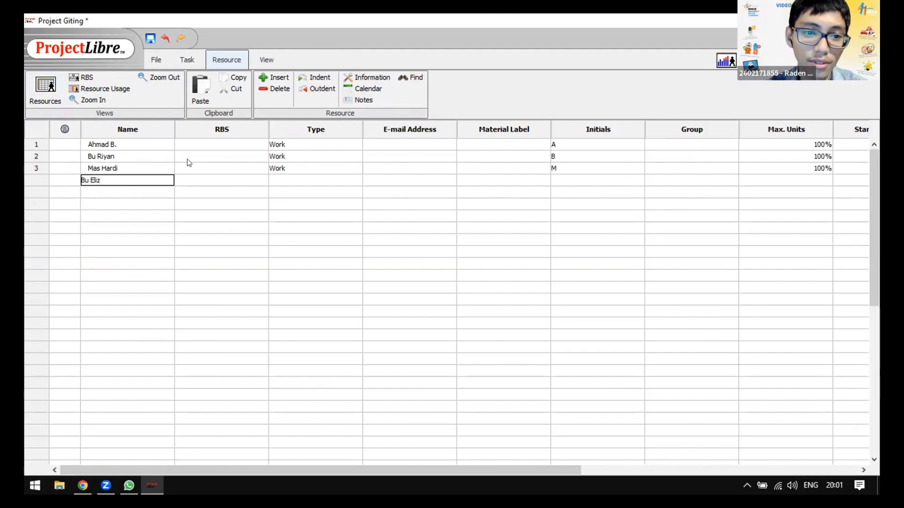
pyautogui.write('ab')
pyautogui.press('Tab')
# Examine the resource type options available for the resource in row 1
pyautogui.press('Up')
pyautogui.press('Up')
pyautogui.press('Up')
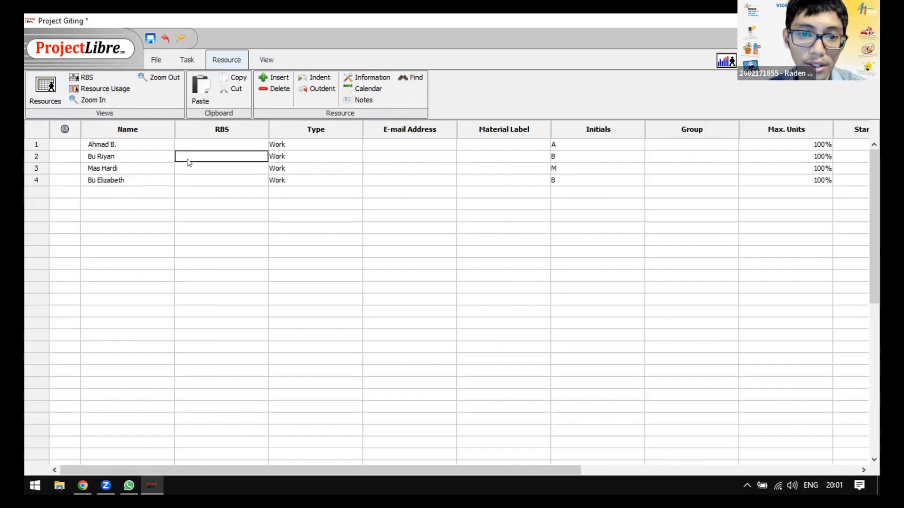
pyautogui.press('Right')
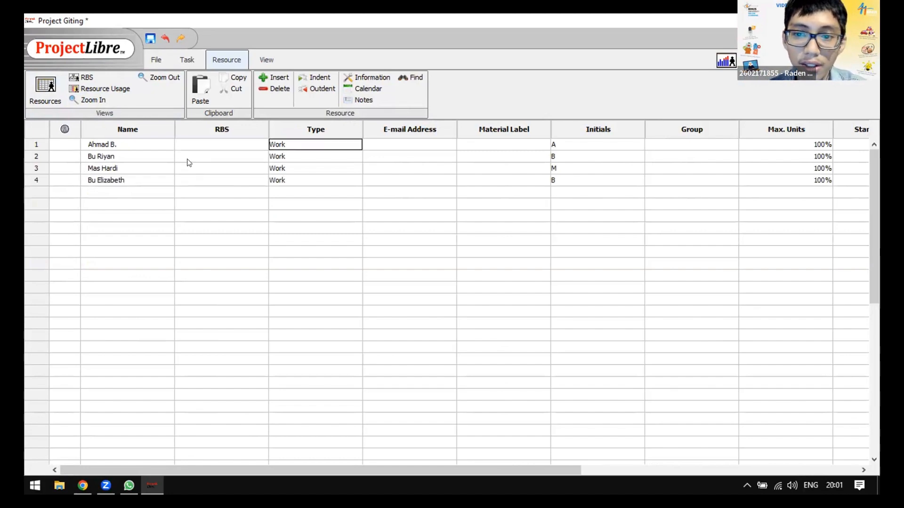
pyautogui.click(303, 144)
pyautogui.click(326, 147)
pyautogui.click(326, 153)
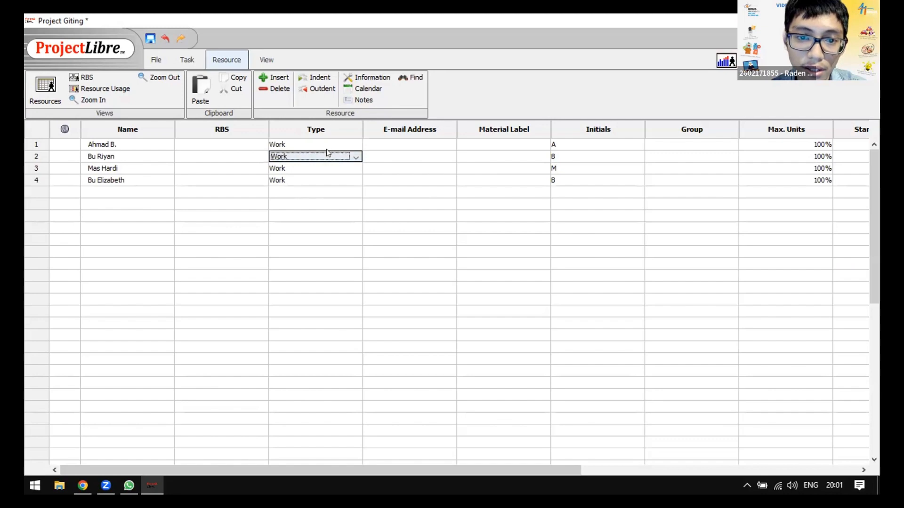
pyautogui.click(327, 154)
pyautogui.click(331, 154)
pyautogui.click(329, 143)
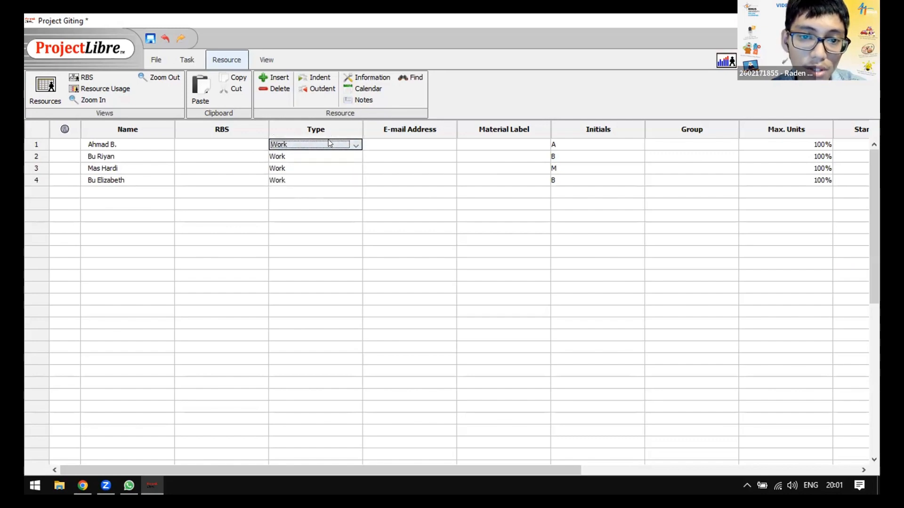
pyautogui.click(329, 143)
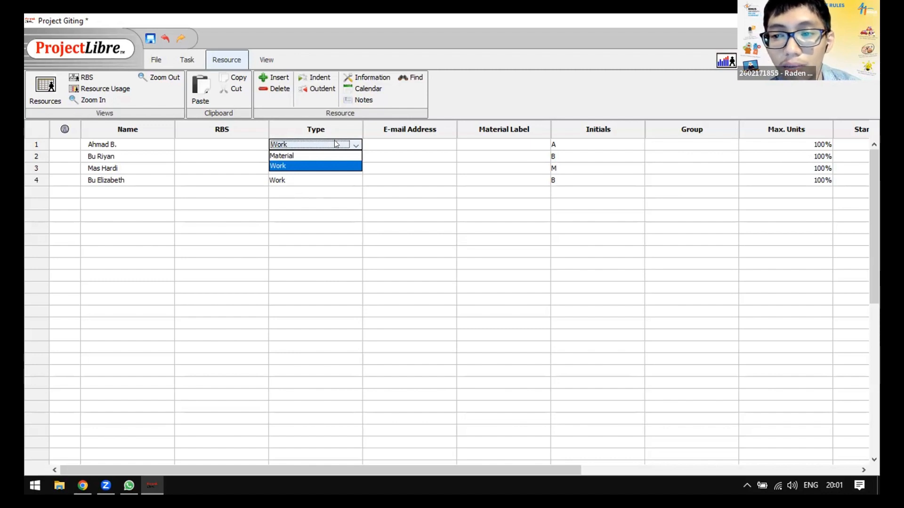
pyautogui.click(337, 148)
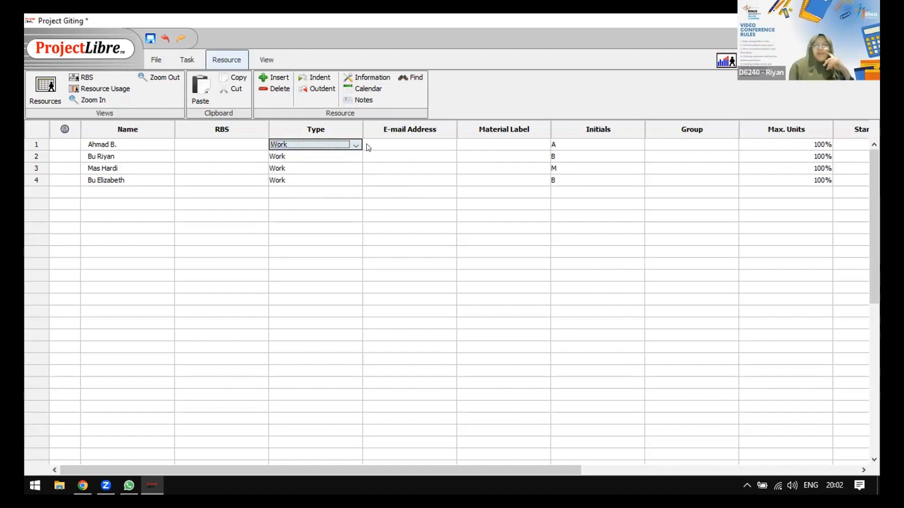
pyautogui.click(412, 144)
# Set the type of the resource in row 1 to Material
pyautogui.click(334, 145)
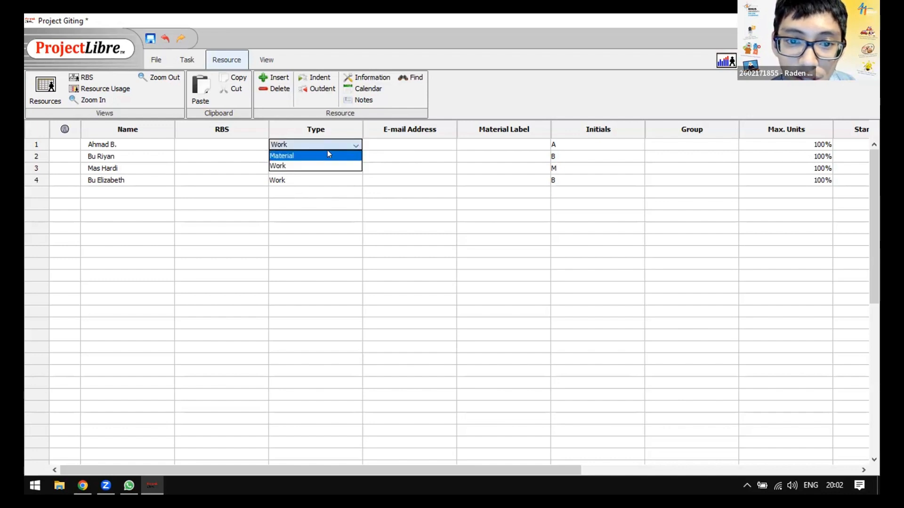
pyautogui.click(331, 137)
pyautogui.click(331, 146)
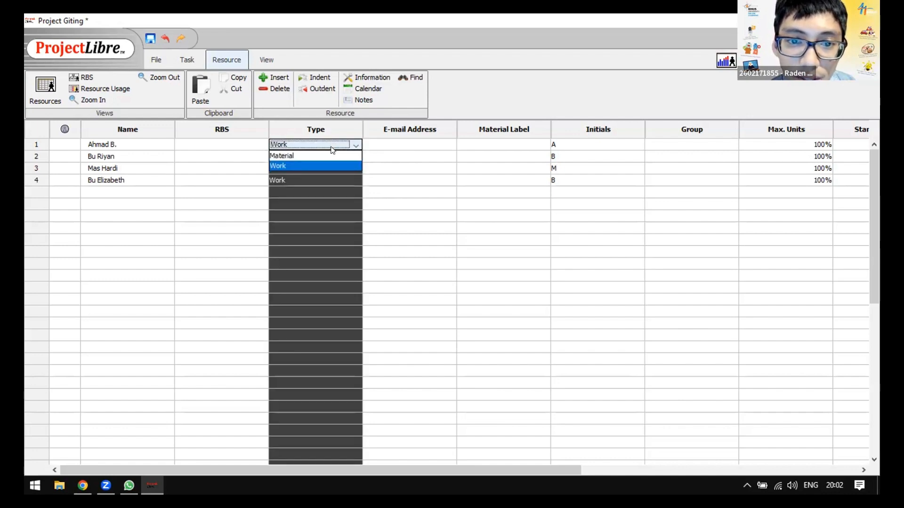
pyautogui.click(331, 147)
pyautogui.click(332, 148)
pyautogui.click(326, 155)
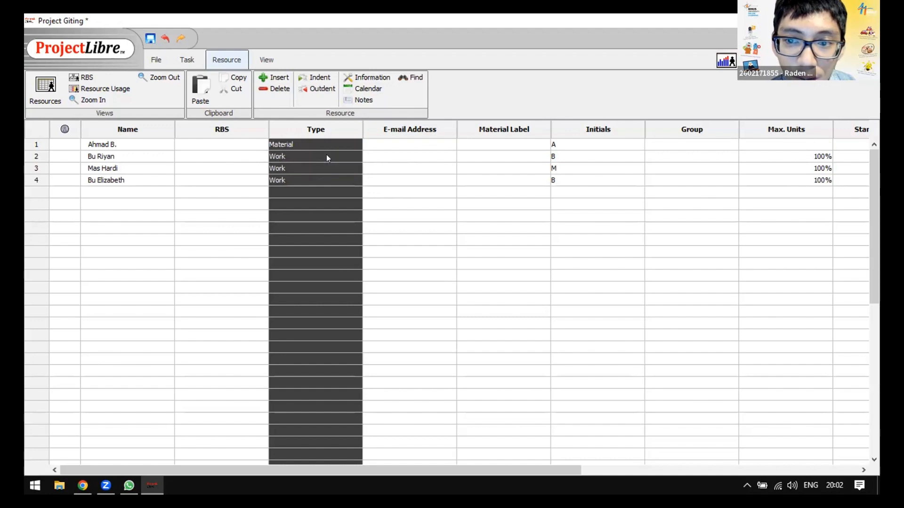
pyautogui.click(460, 170)
pyautogui.click(430, 144)
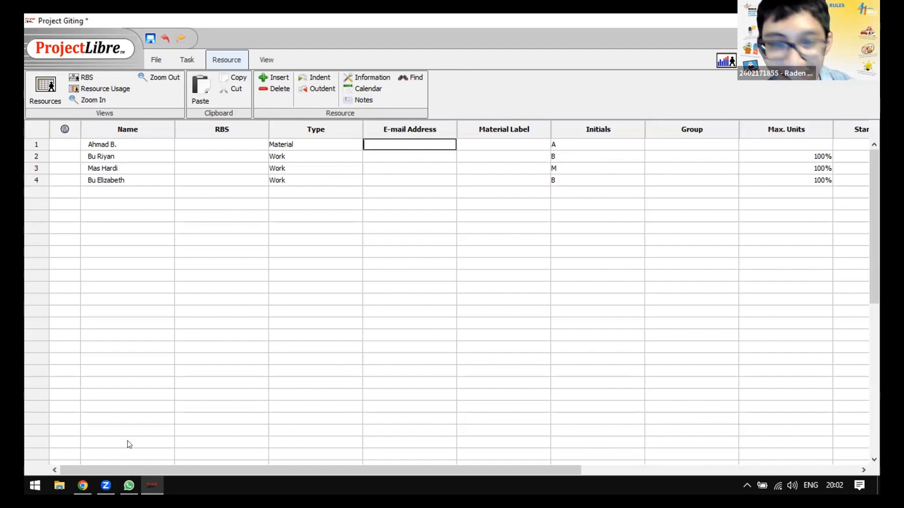
# Examine the resources' rate and cost columns and the options for cost accrual and base calendar
pyautogui.moveTo(77, 465); pyautogui.dragTo(210, 467)
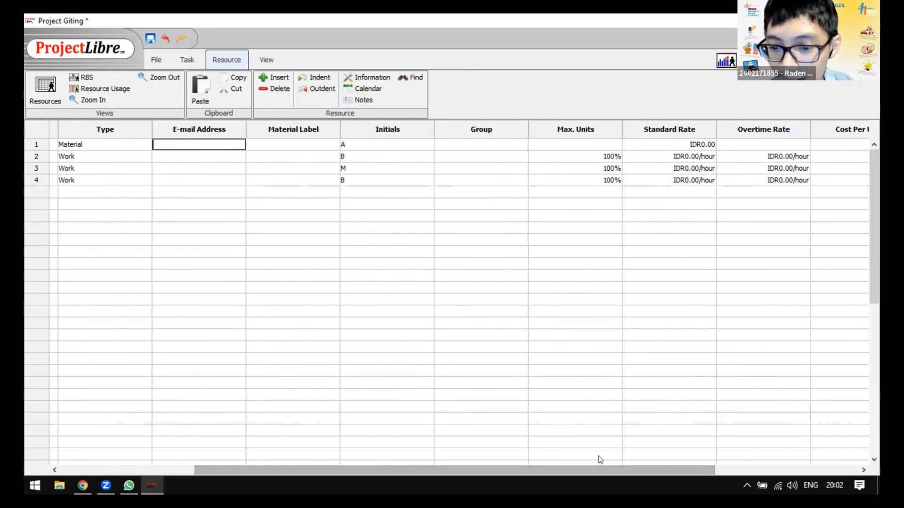
pyautogui.moveTo(607, 468); pyautogui.dragTo(632, 470)
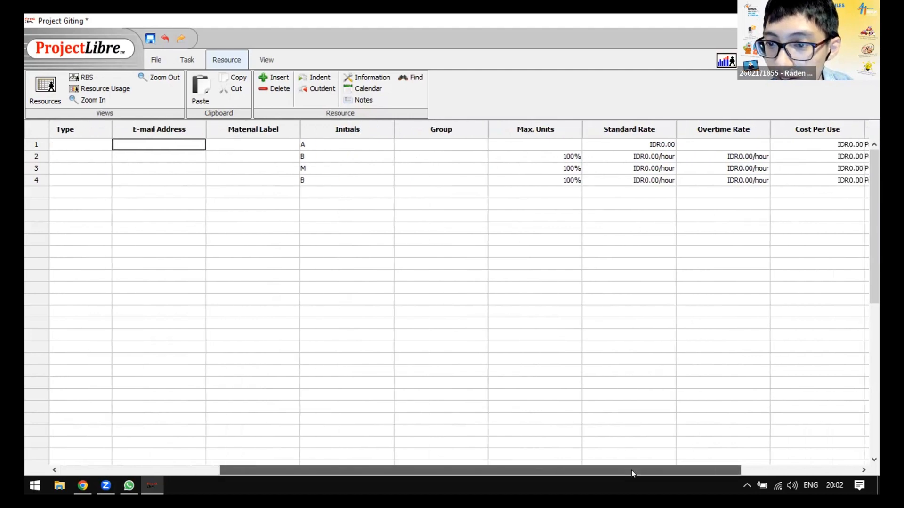
pyautogui.click(661, 146)
pyautogui.click(644, 153)
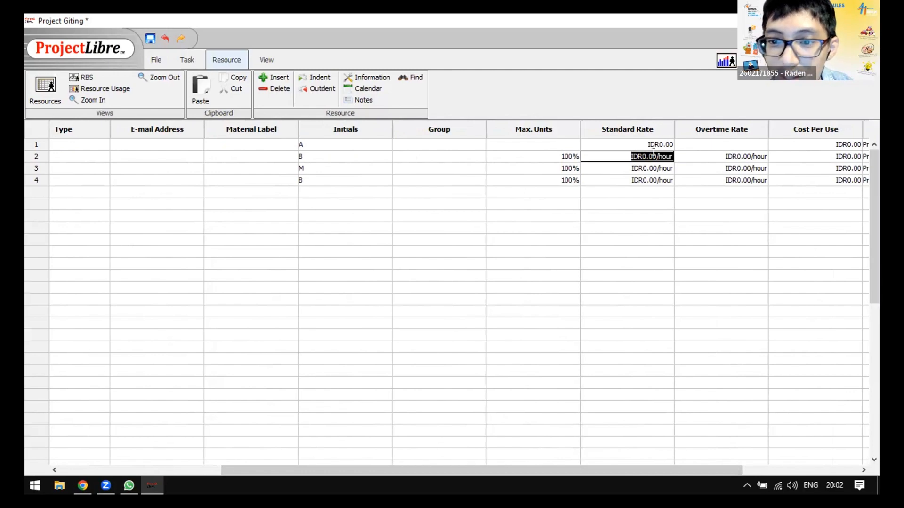
pyautogui.moveTo(650, 469); pyautogui.dragTo(775, 457)
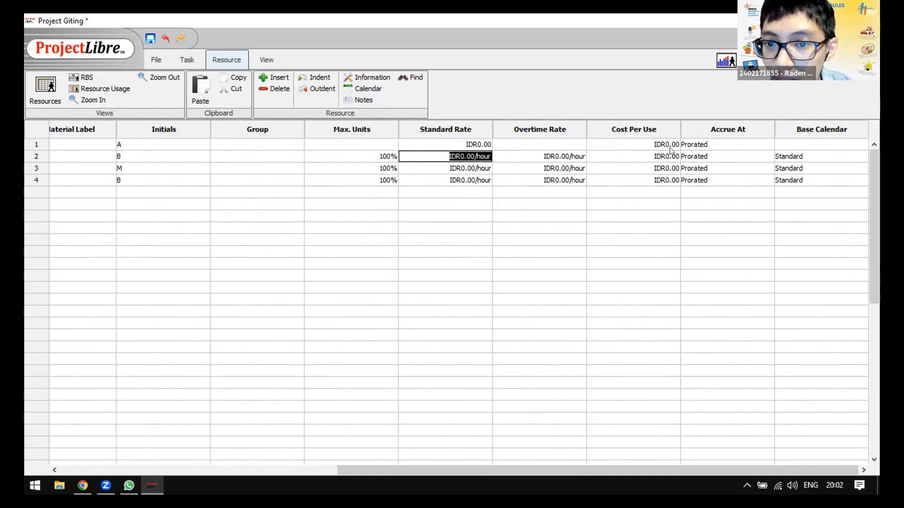
pyautogui.click(741, 147)
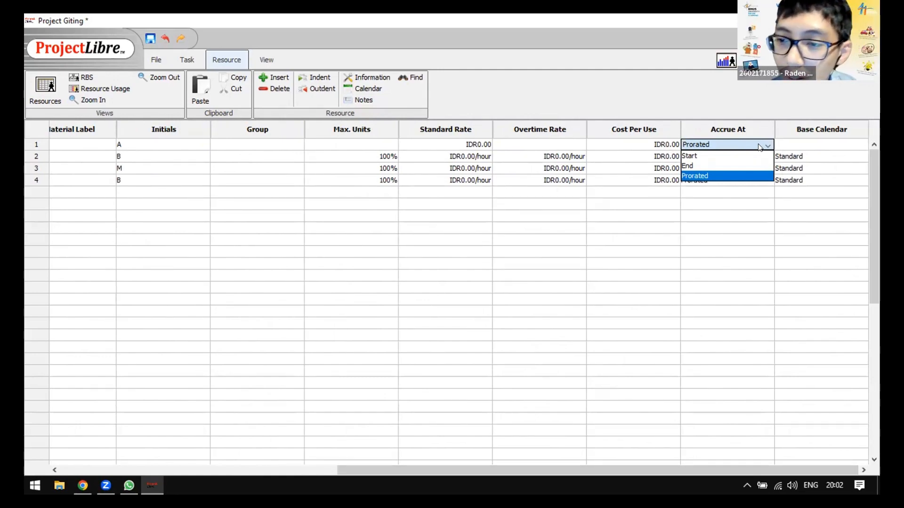
pyautogui.click(759, 148)
pyautogui.click(759, 147)
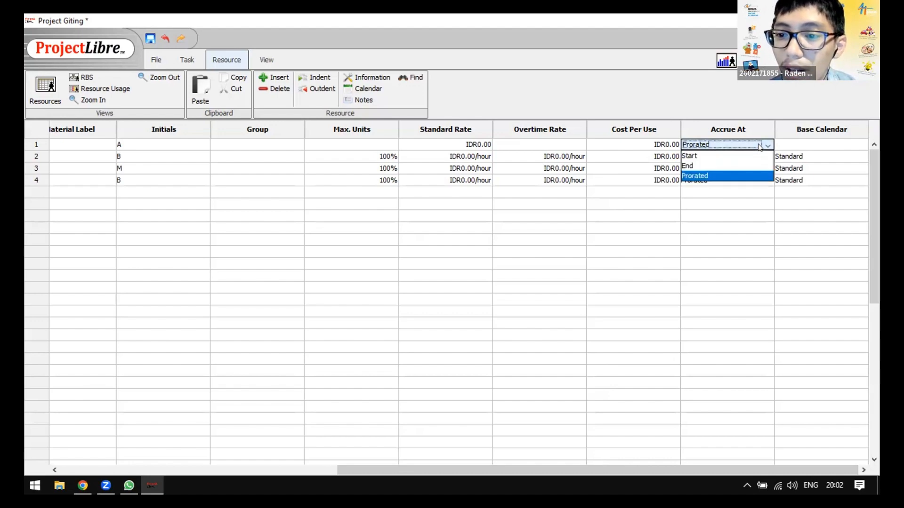
pyautogui.click(760, 147)
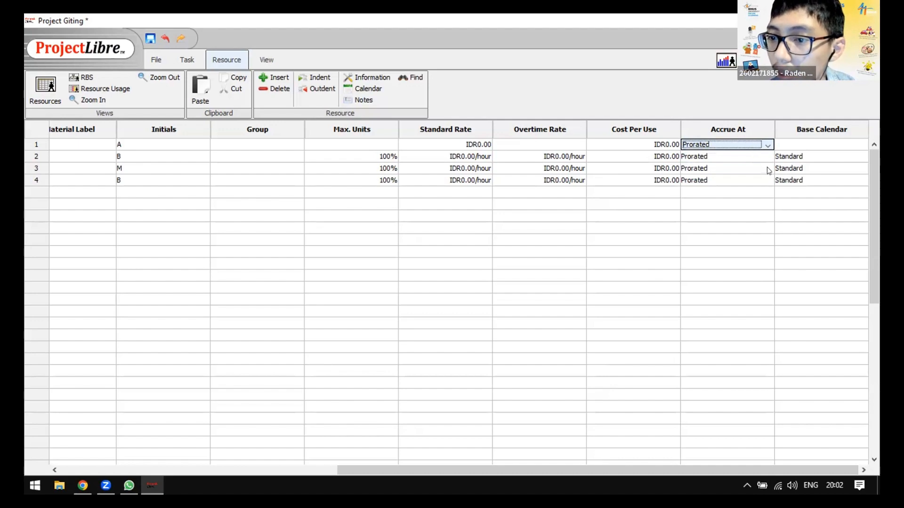
pyautogui.click(796, 156)
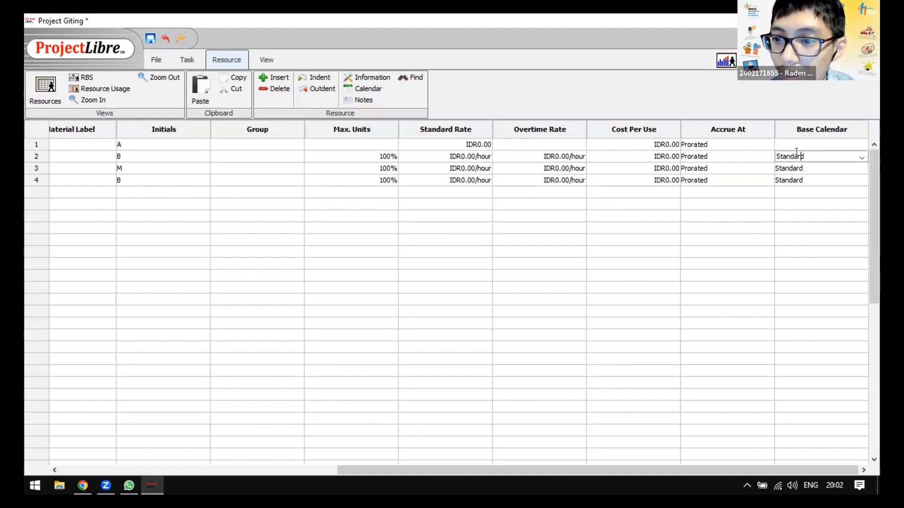
pyautogui.click(861, 158)
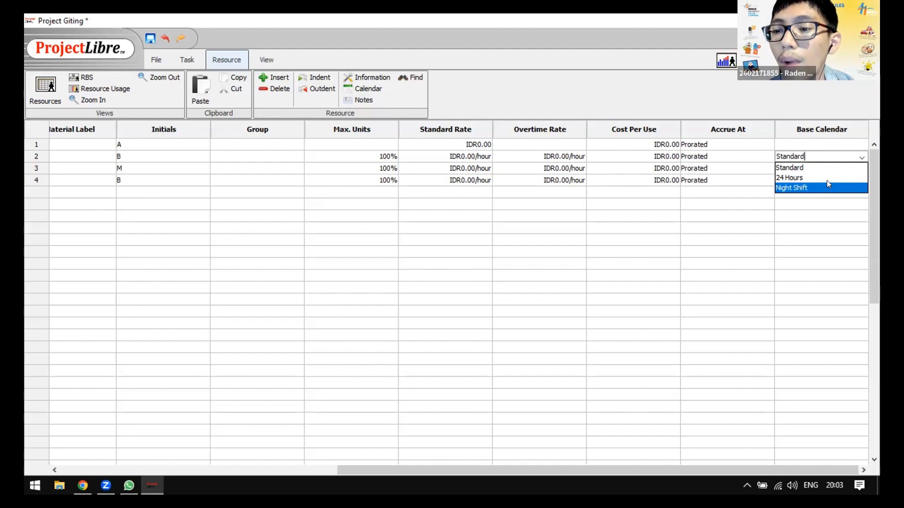
pyautogui.click(857, 154)
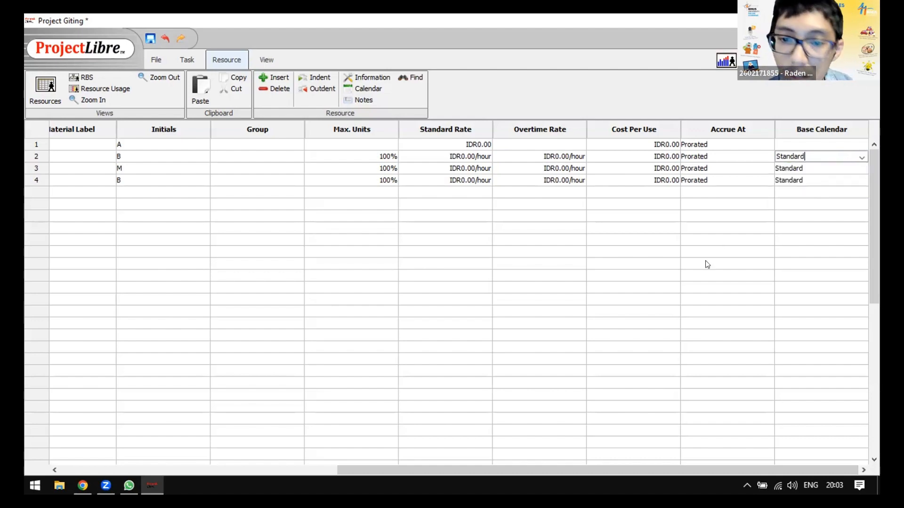
# Set the type of the resource in row 1 to Work and its group to Group A
pyautogui.moveTo(665, 469); pyautogui.dragTo(309, 456)
pyautogui.click(336, 143)
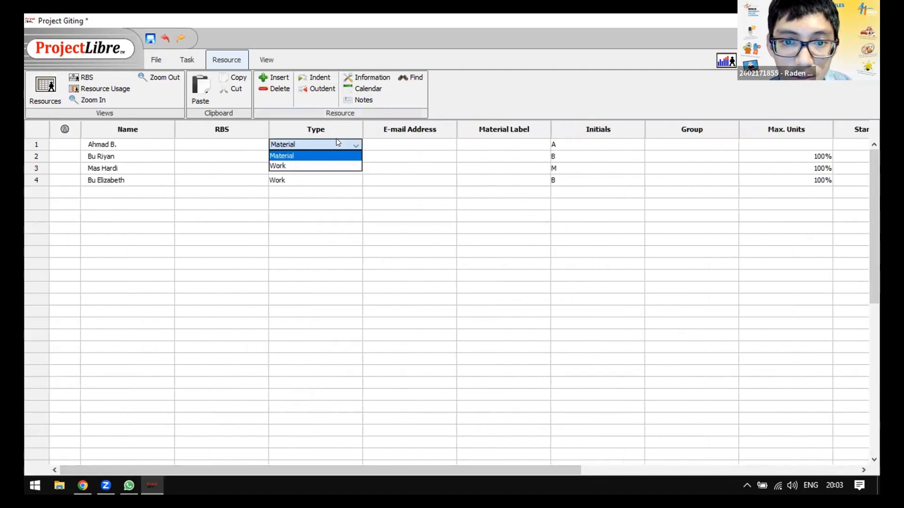
pyautogui.click(348, 165)
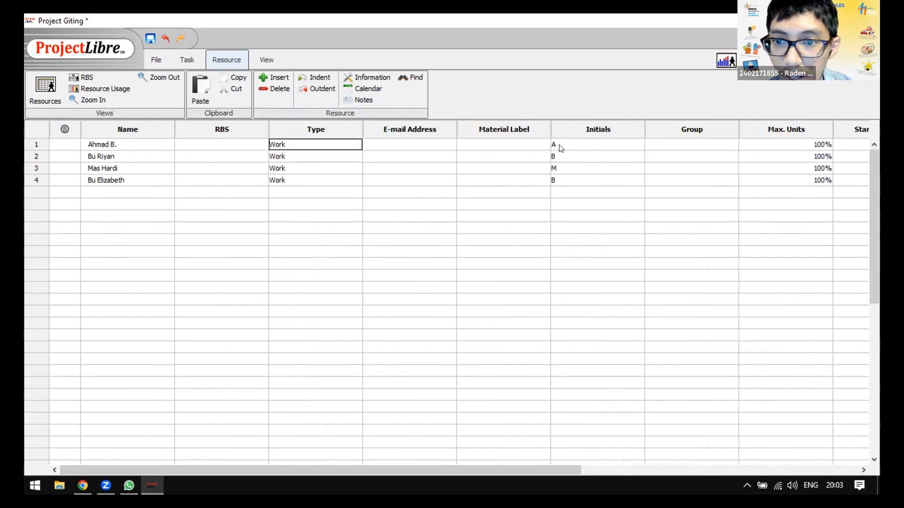
pyautogui.click(700, 142)
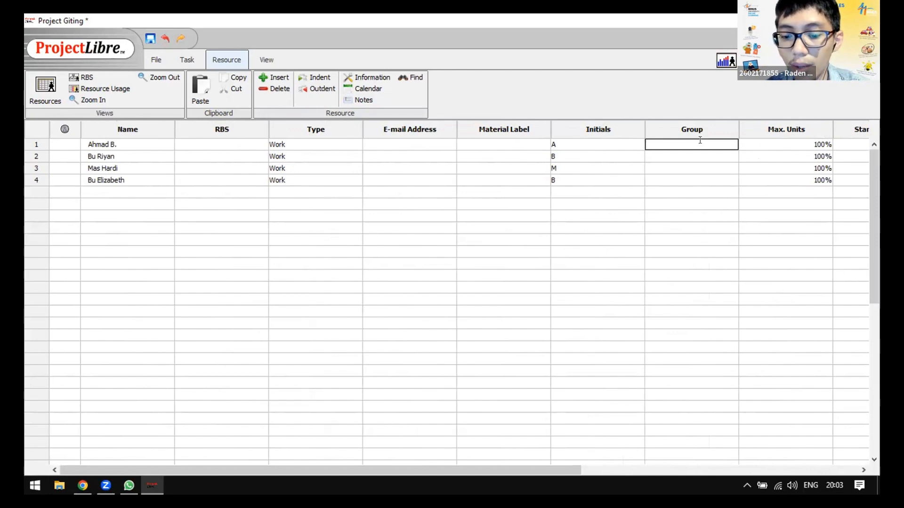
pyautogui.write('Group A')
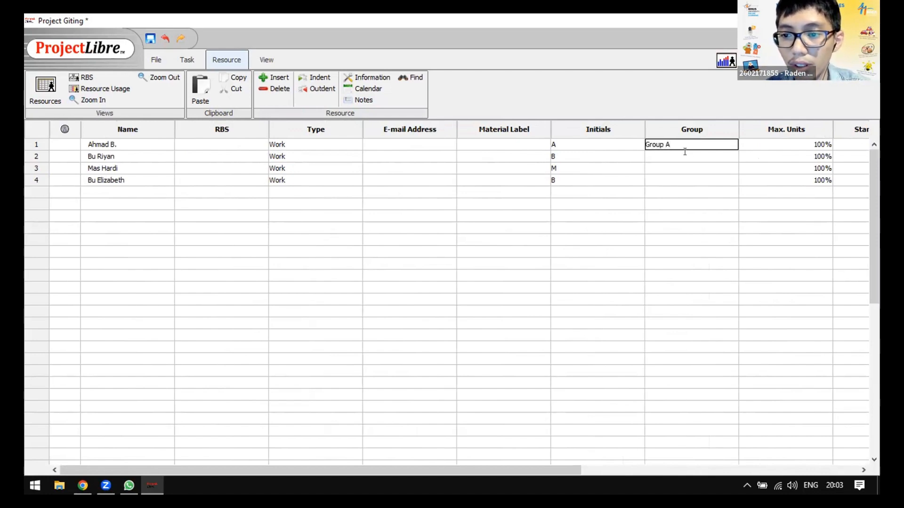
pyautogui.press('Return')
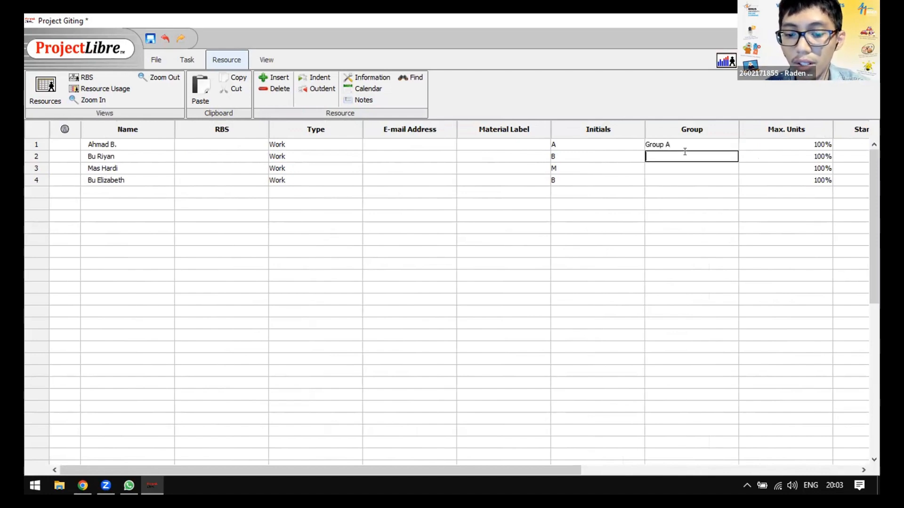
# Set the groups of the resources in rows 2, 3 and 4 to Group B, Group A and Group C
pyautogui.write('Group B')
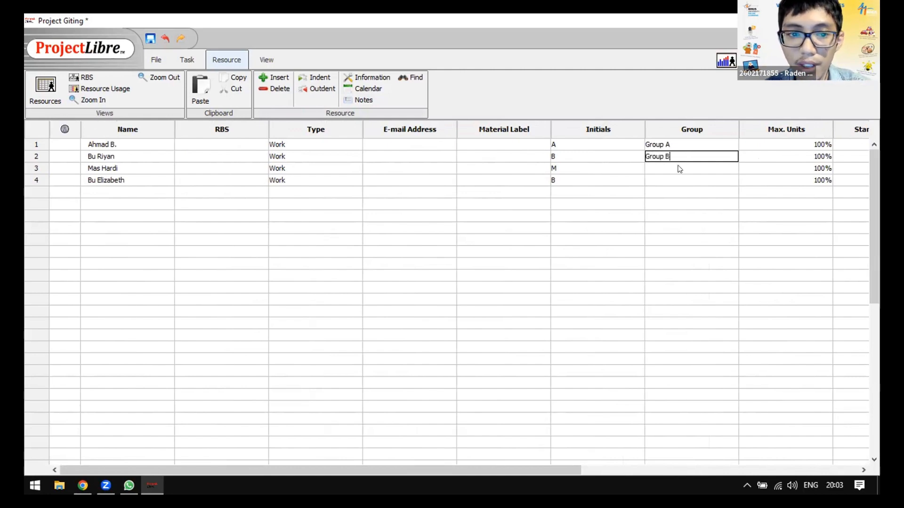
pyautogui.click(677, 169)
pyautogui.write('Group A')
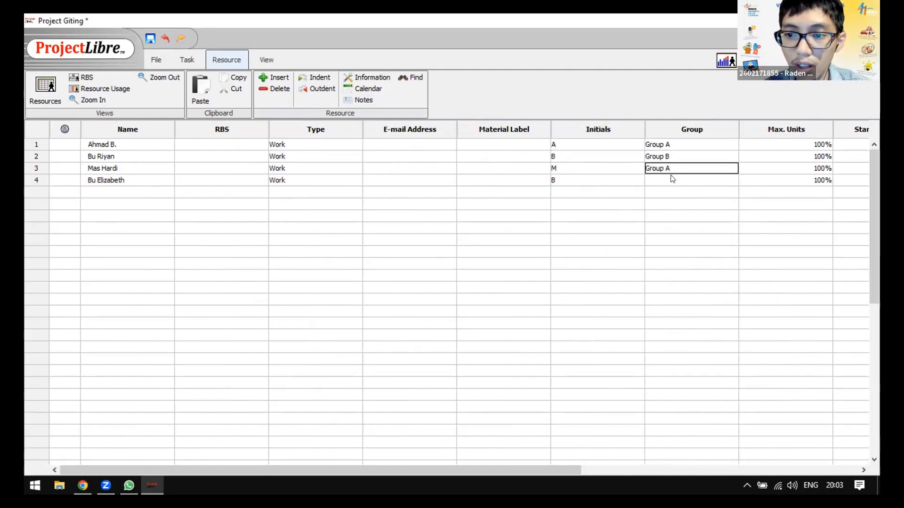
pyautogui.click(672, 177)
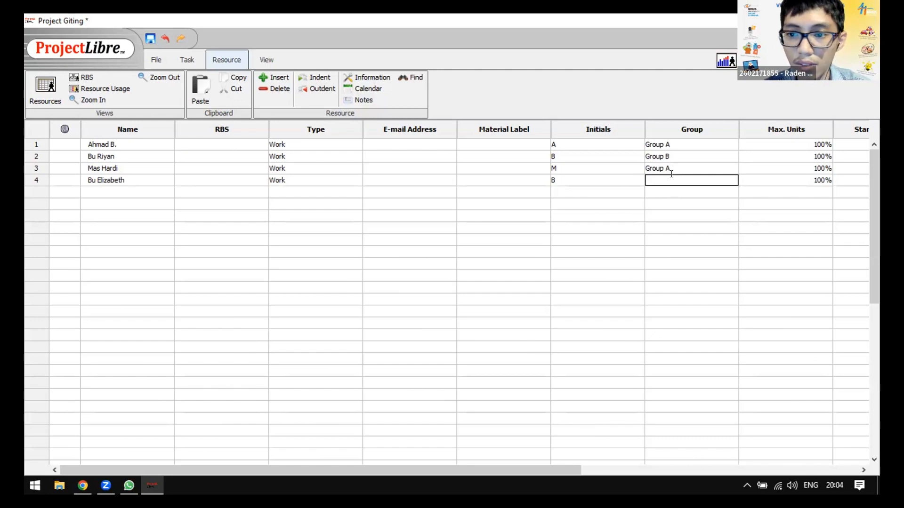
pyautogui.write('Group C')
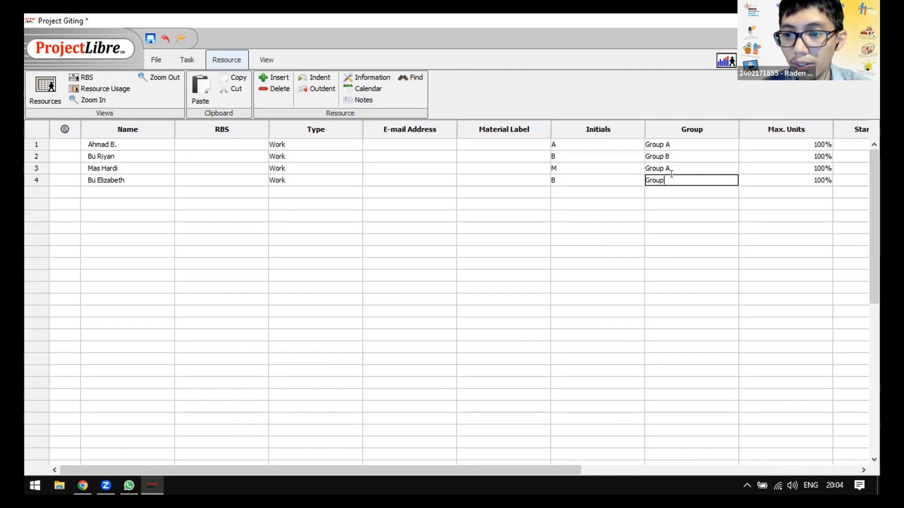
pyautogui.click(673, 203)
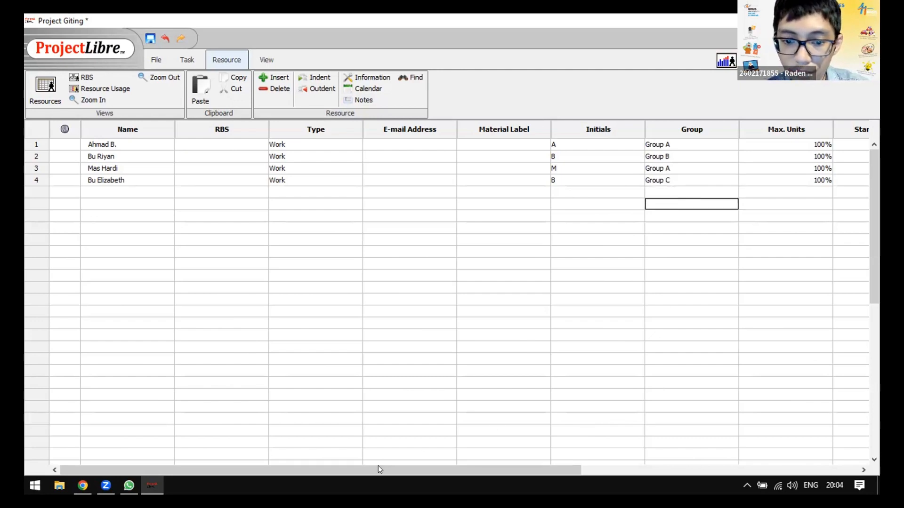
pyautogui.moveTo(368, 470); pyautogui.dragTo(214, 465)
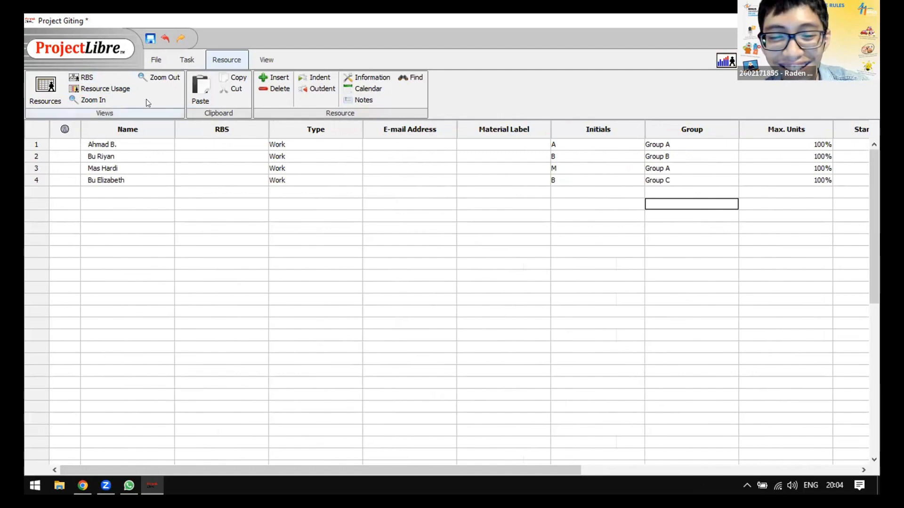
# Show the project's tasks in the Gantt view and widen the task table to include the Finish column
pyautogui.click(179, 67)
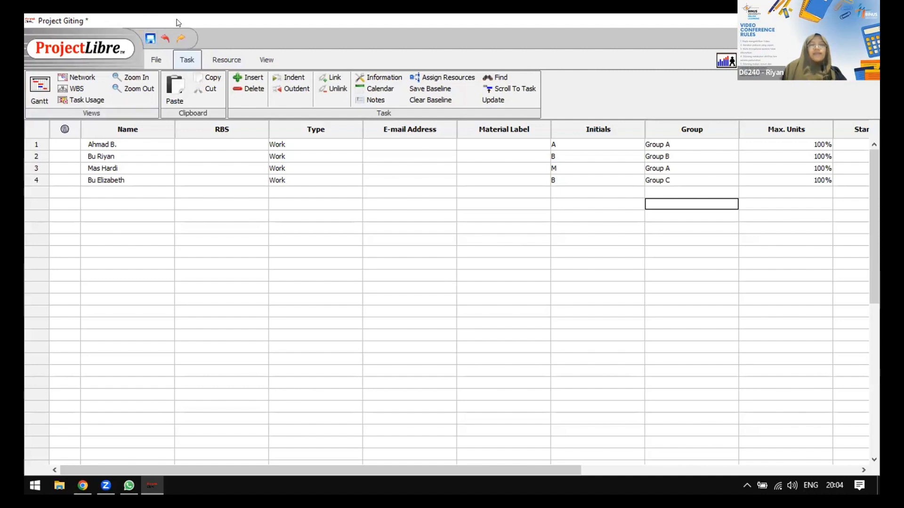
pyautogui.click(210, 61)
pyautogui.click(180, 60)
pyautogui.click(29, 94)
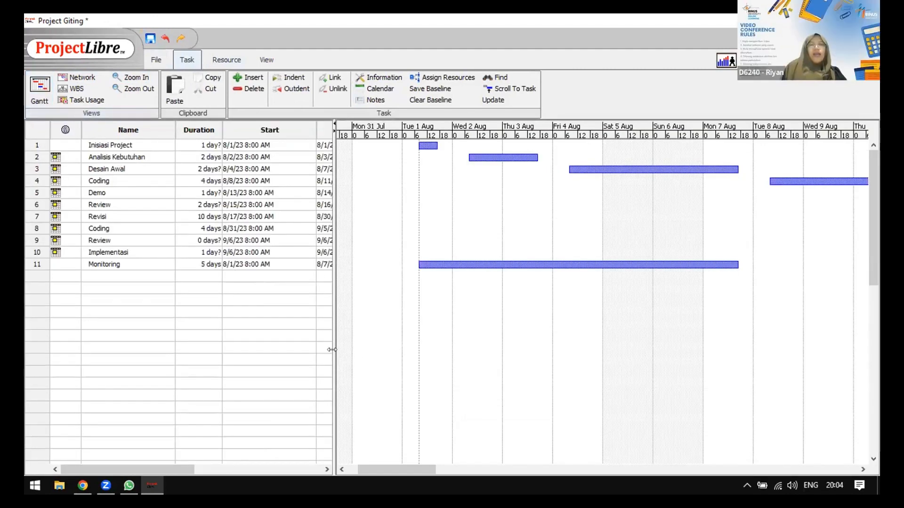
pyautogui.moveTo(332, 350); pyautogui.dragTo(393, 339)
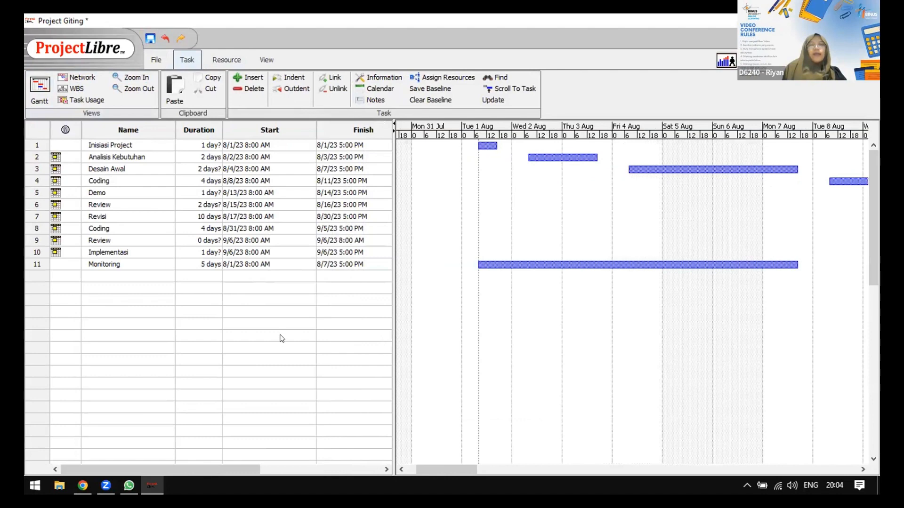
# View the tasks as a WBS chart and return to the Gantt view
pyautogui.click(69, 88)
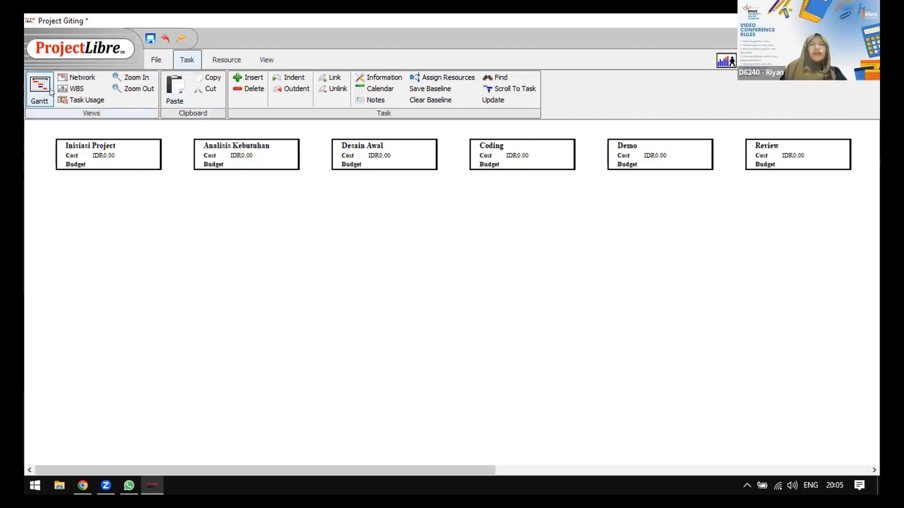
pyautogui.click(40, 103)
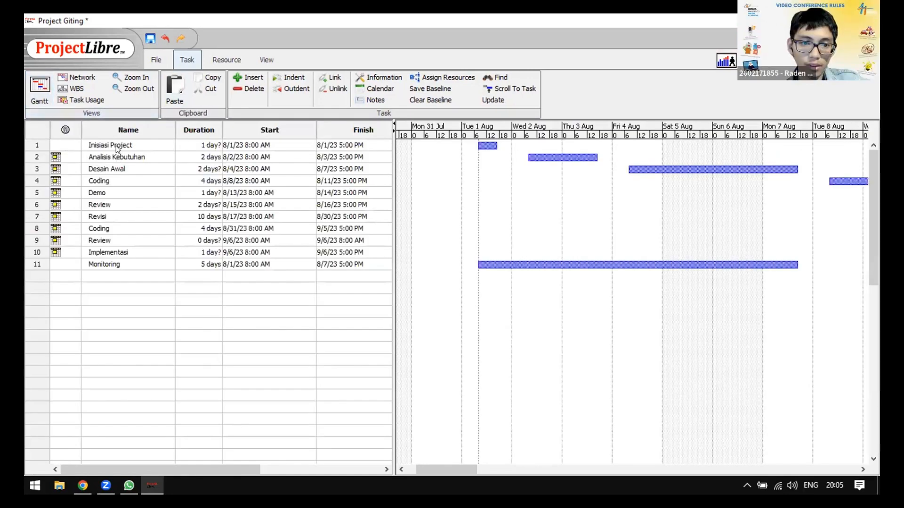
# Insert a blank task row above Analisis Kebutuhan and open its name for editing
pyautogui.doubleClick(142, 144)
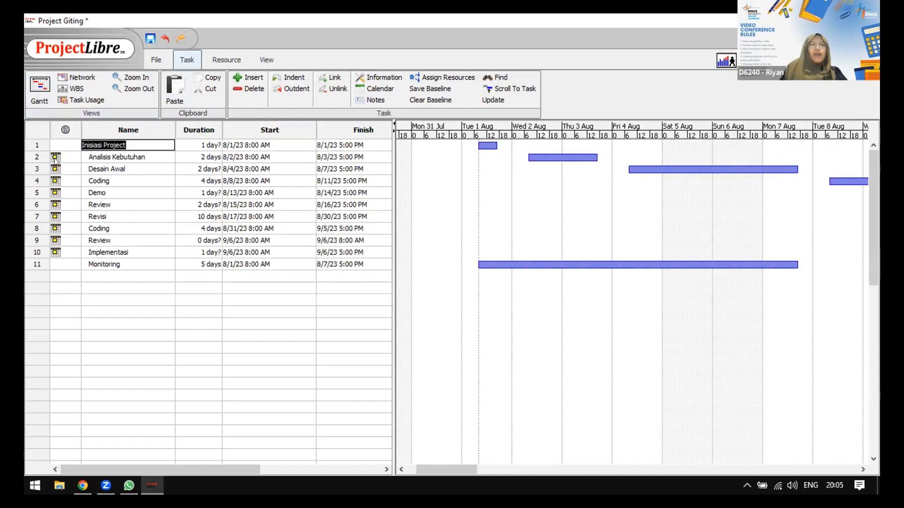
pyautogui.click(37, 159)
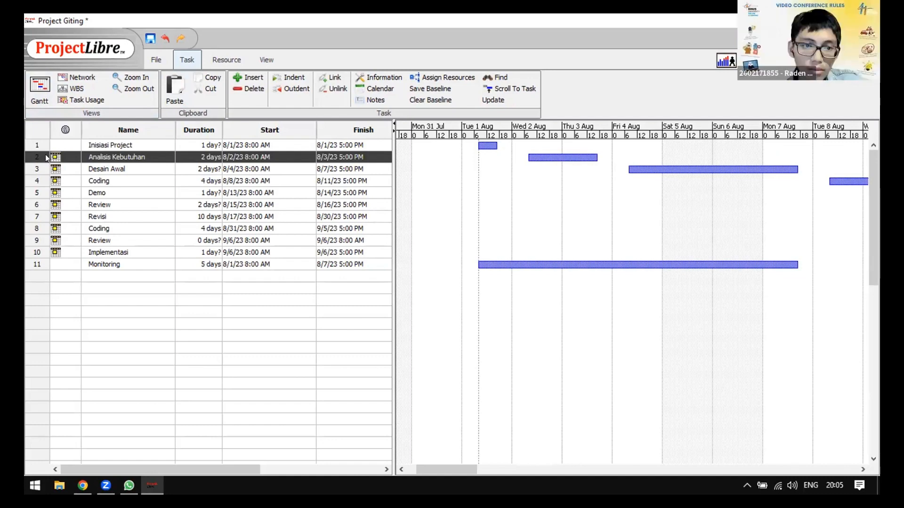
pyautogui.click(51, 157)
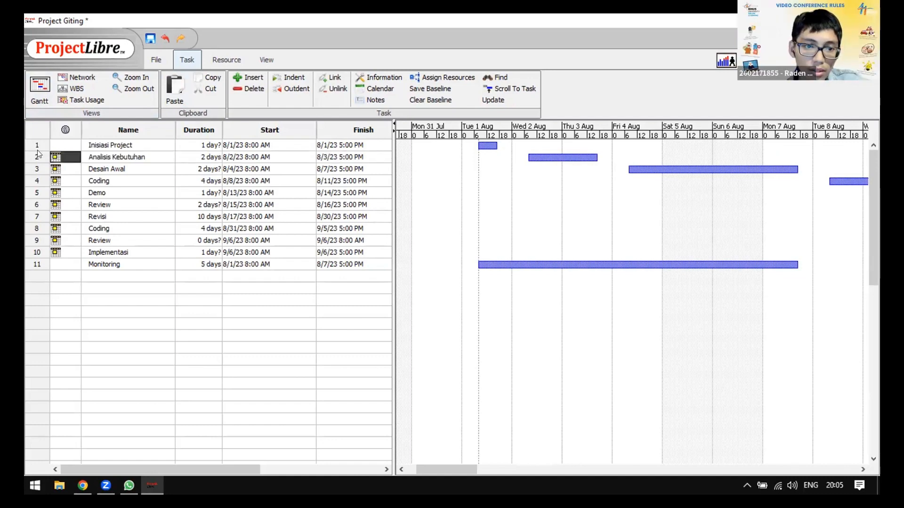
pyautogui.rightClick(38, 152)
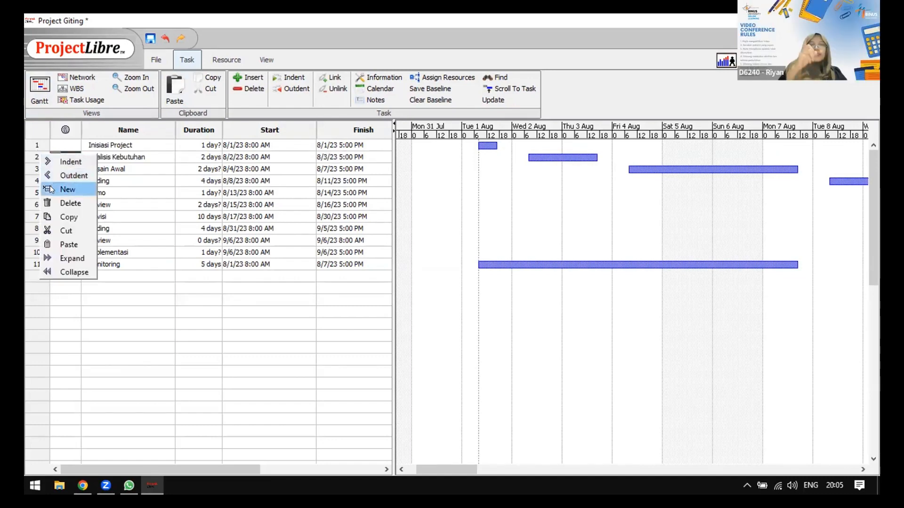
pyautogui.click(31, 155)
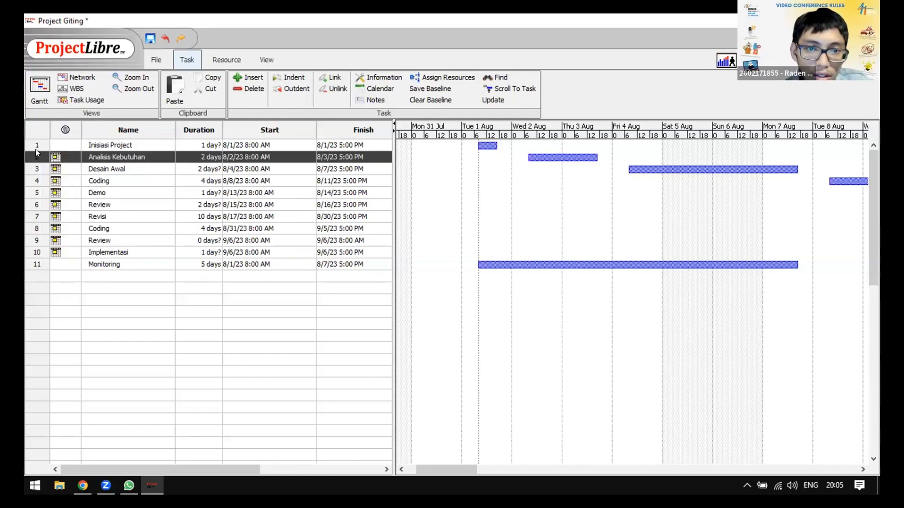
pyautogui.click(241, 81)
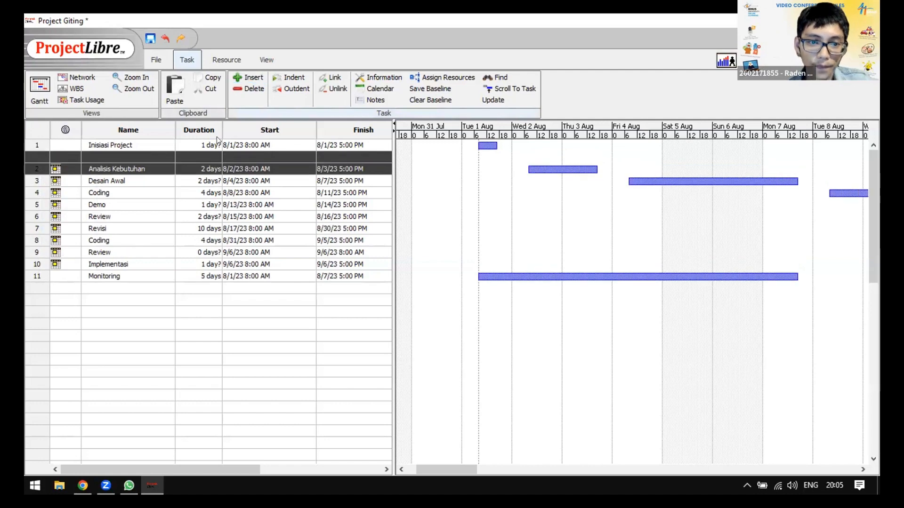
pyautogui.click(148, 156)
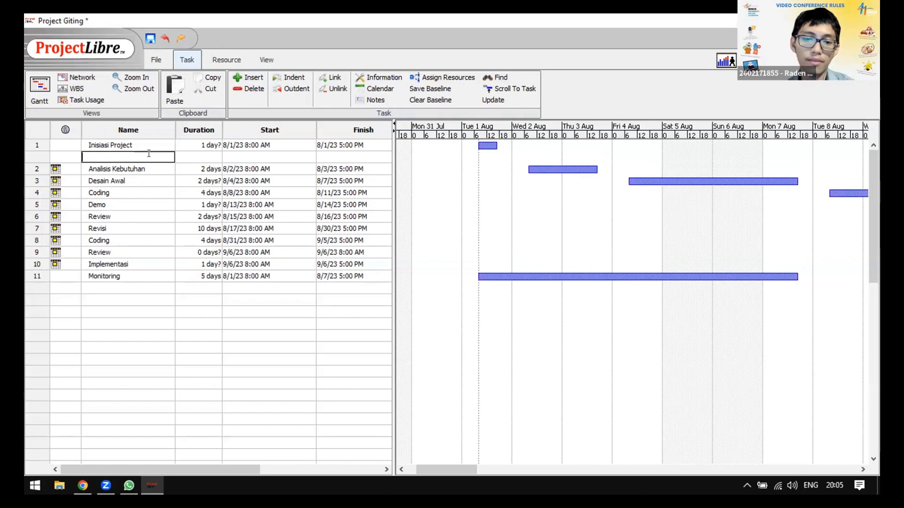
pyautogui.write('Cari ')
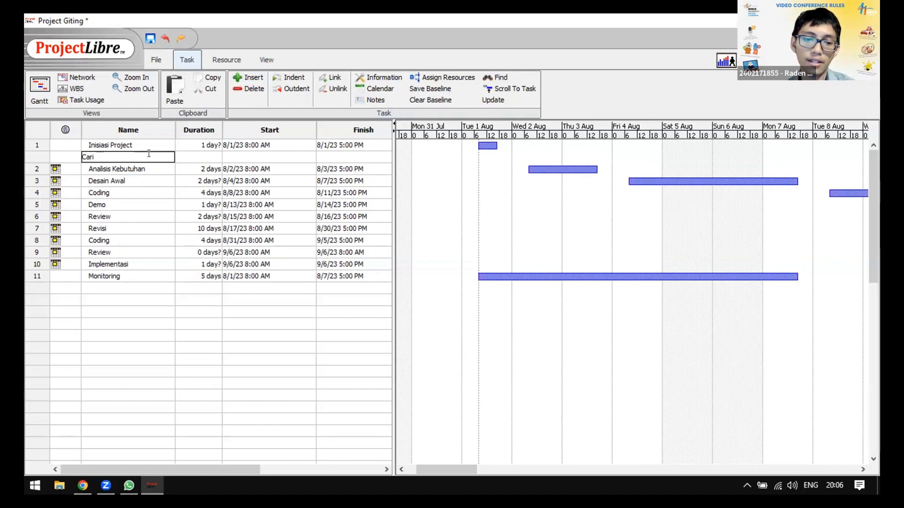
pyautogui.write('Personil')
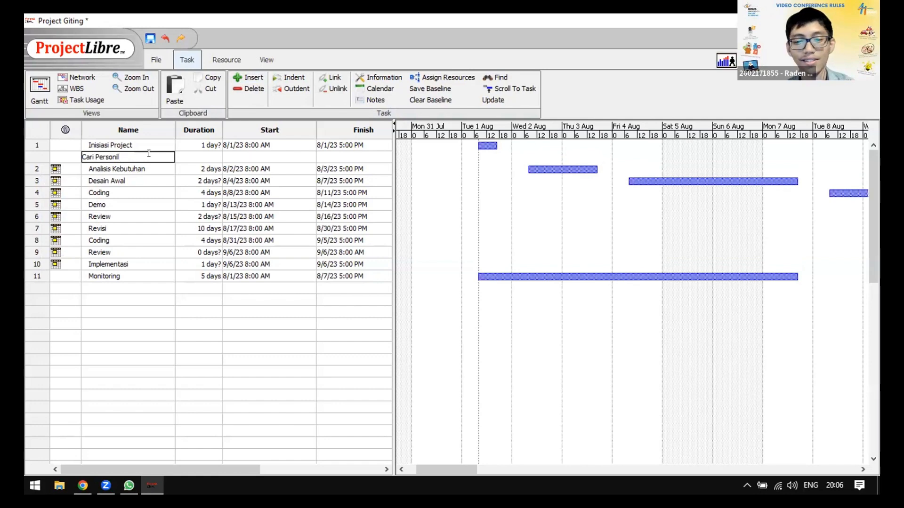
pyautogui.press('BackSpace')
pyautogui.press('BackSpace')
pyautogui.press('BackSpace')
pyautogui.press('BackSpace')
pyautogui.press('BackSpace')
pyautogui.press('BackSpace')
pyautogui.press('BackSpace')
pyautogui.press('BackSpace')
pyautogui.press('BackSpace')
pyautogui.press('BackSpace')
pyautogui.press('BackSpace')
pyautogui.press('BackSpace')
pyautogui.press('BackSpace')
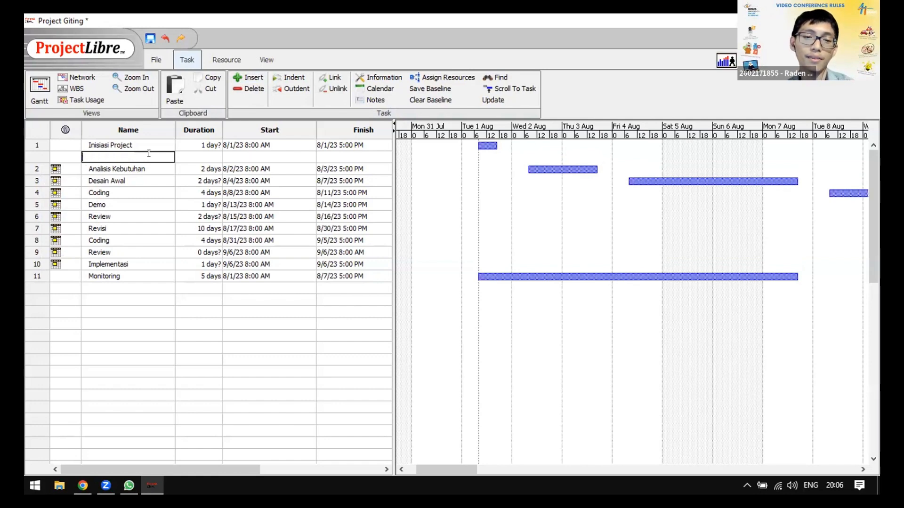
# Name the new task between Inisiasi Project and Analisis Kebutuhan as Buat Diskusi Project
pyautogui.write('Buat Meeting')
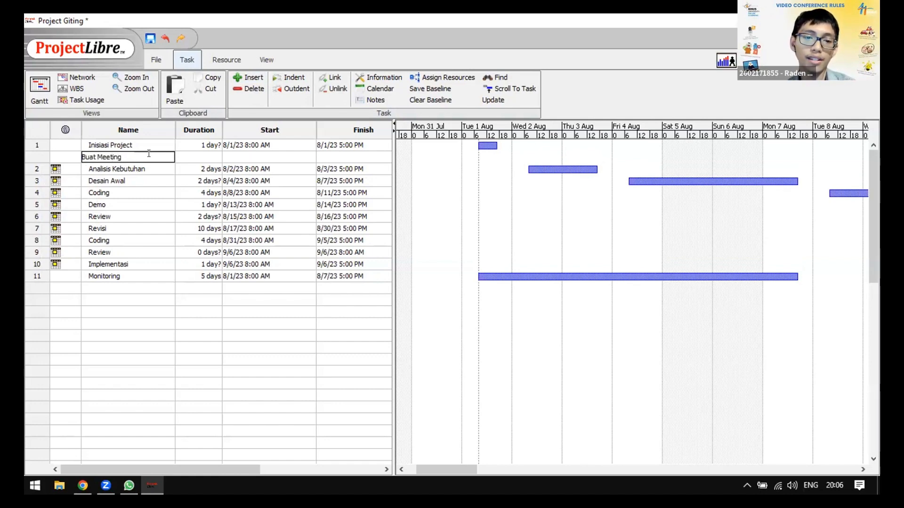
pyautogui.press('BackSpace')
pyautogui.press('BackSpace')
pyautogui.press('BackSpace')
pyautogui.press('BackSpace')
pyautogui.press('BackSpace')
pyautogui.press('BackSpace')
pyautogui.press('BackSpace')
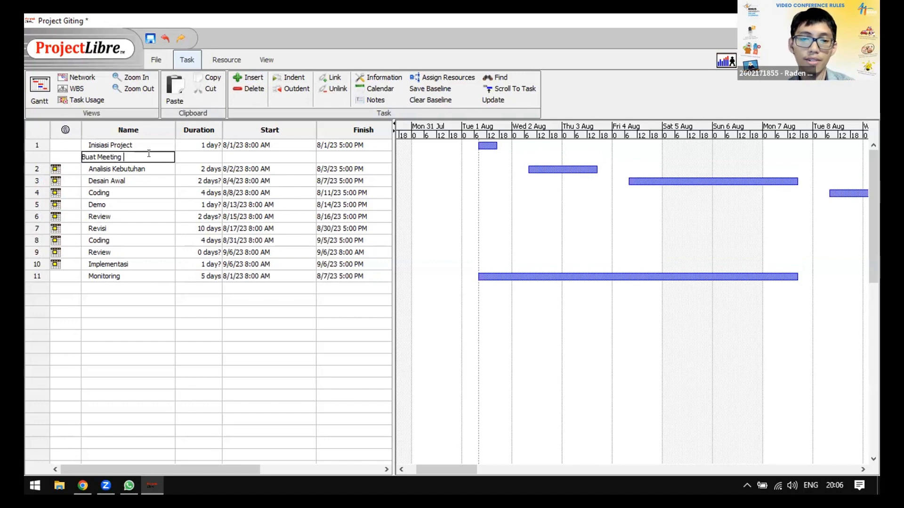
pyautogui.press('BackSpace')
pyautogui.write('Diskusi ')
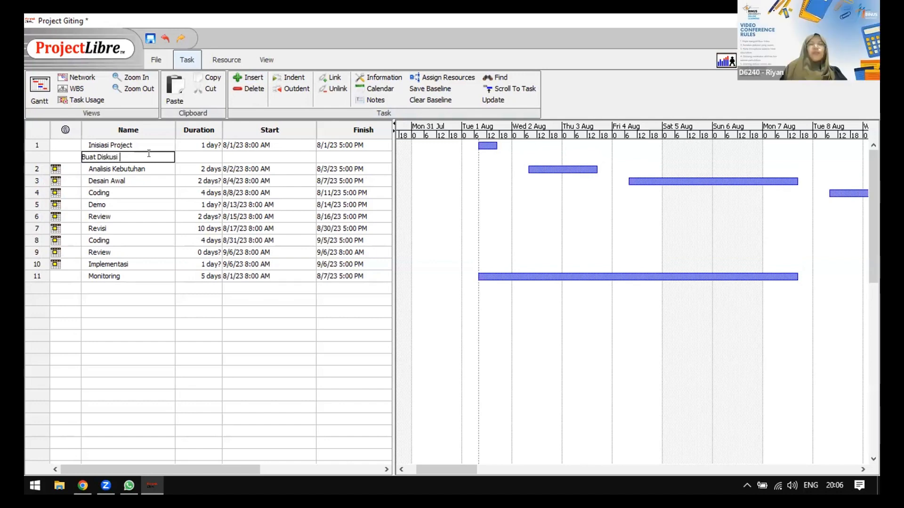
pyautogui.write('Pro')
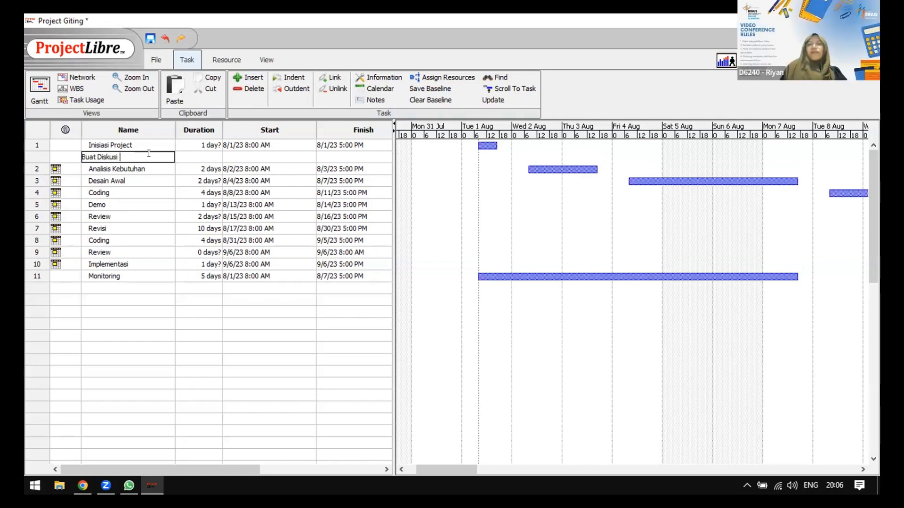
pyautogui.write('ject')
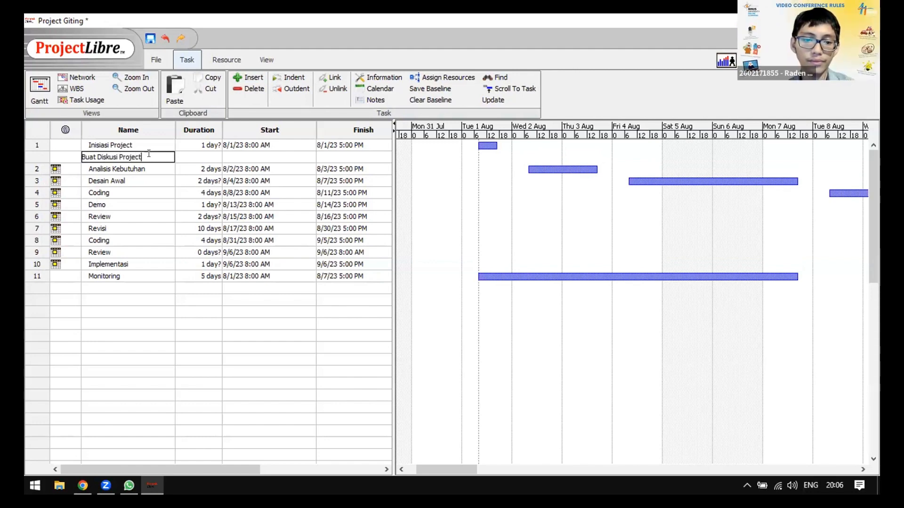
pyautogui.press('BackSpace')
pyautogui.press('BackSpace')
pyautogui.press('BackSpace')
pyautogui.press('BackSpace')
pyautogui.press('BackSpace')
pyautogui.press('BackSpace')
pyautogui.write('lann')
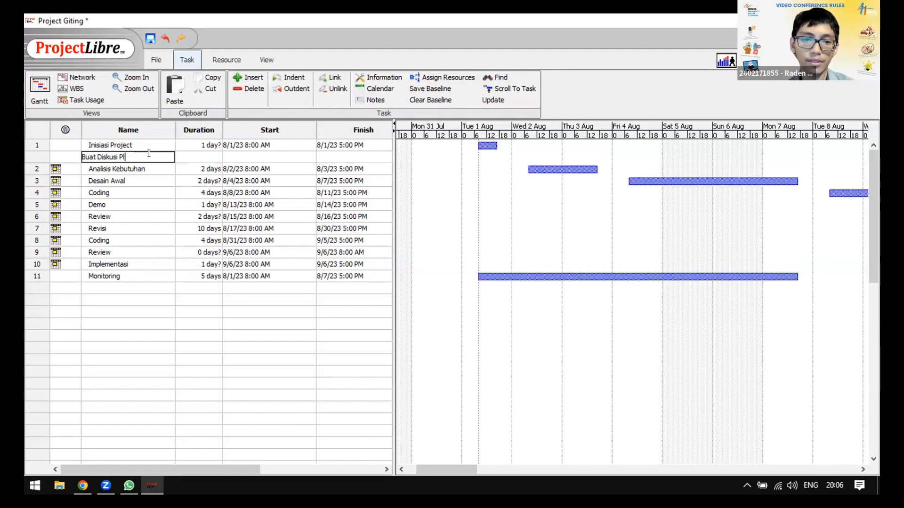
pyautogui.press('BackSpace')
pyautogui.press('BackSpace')
pyautogui.press('BackSpace')
pyautogui.press('BackSpace')
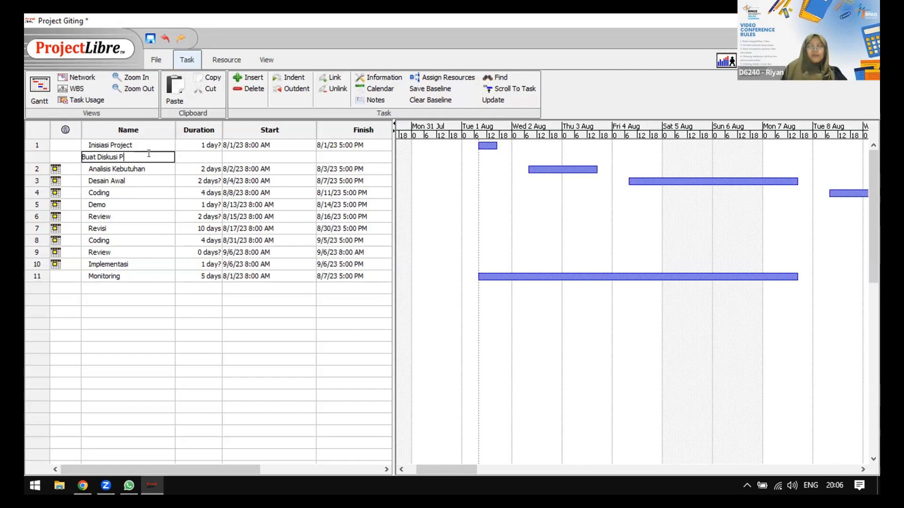
pyautogui.write('roject')
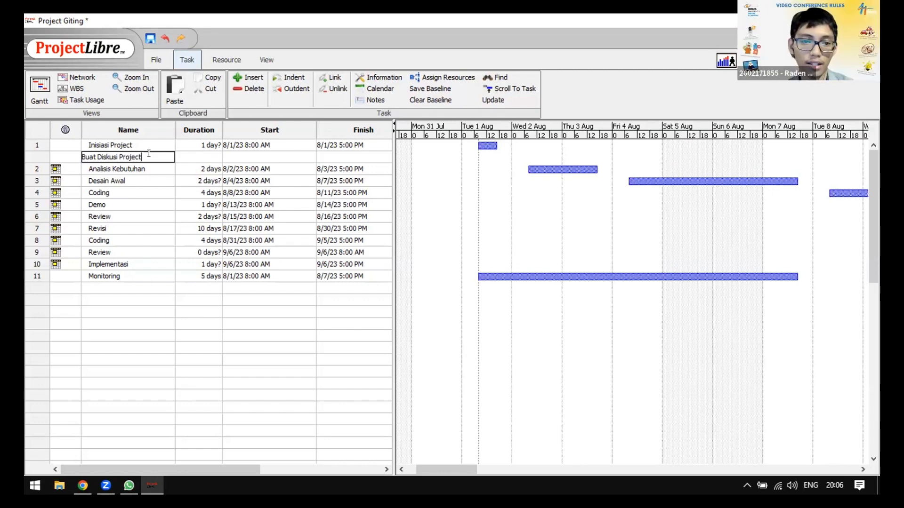
pyautogui.click(179, 155)
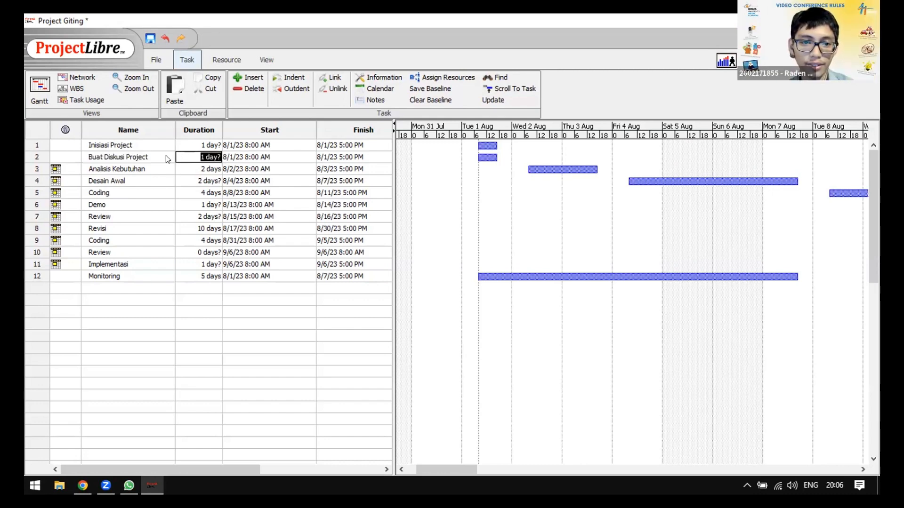
pyautogui.click(166, 156)
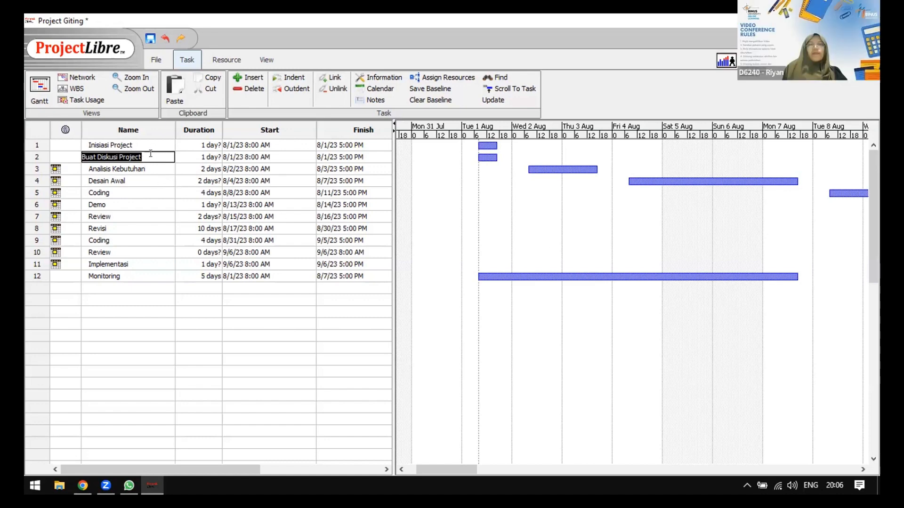
pyautogui.click(310, 348)
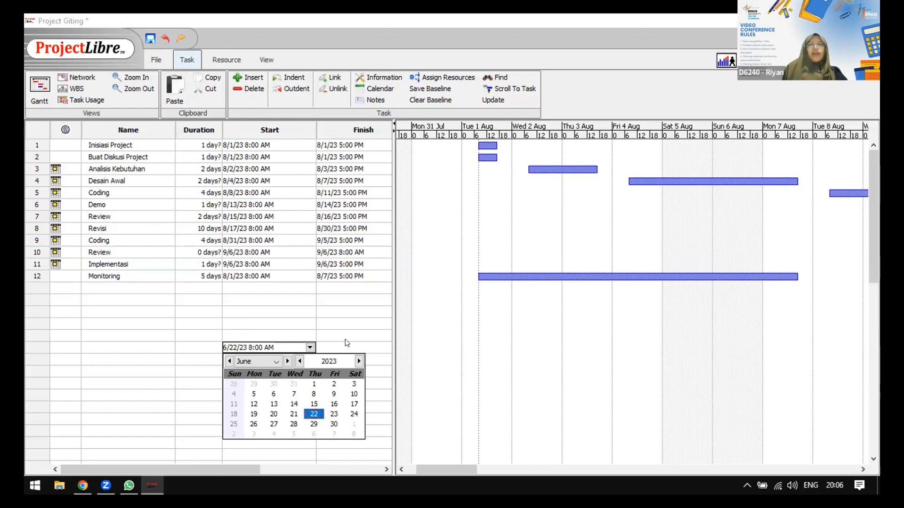
pyautogui.click(427, 351)
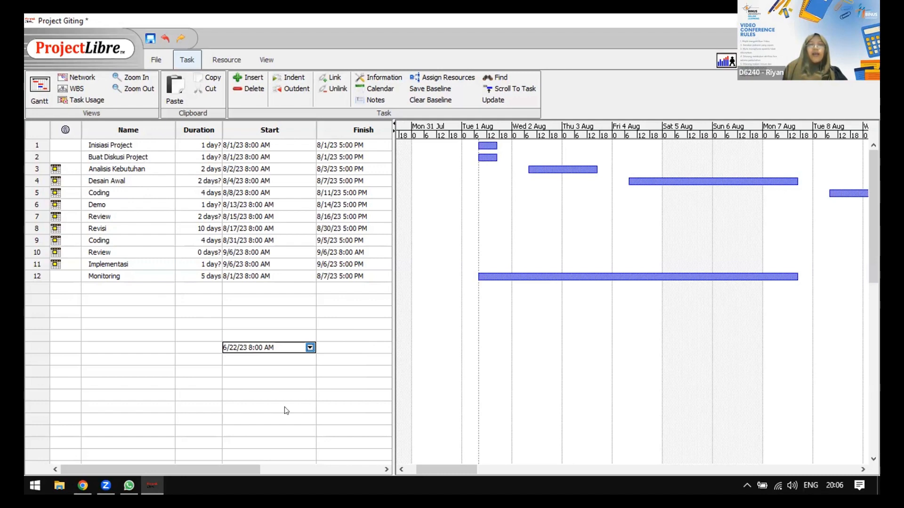
# Indent the task Buat Diskusi Project to make it a subtask of Inisiasi Project
pyautogui.rightClick(45, 158)
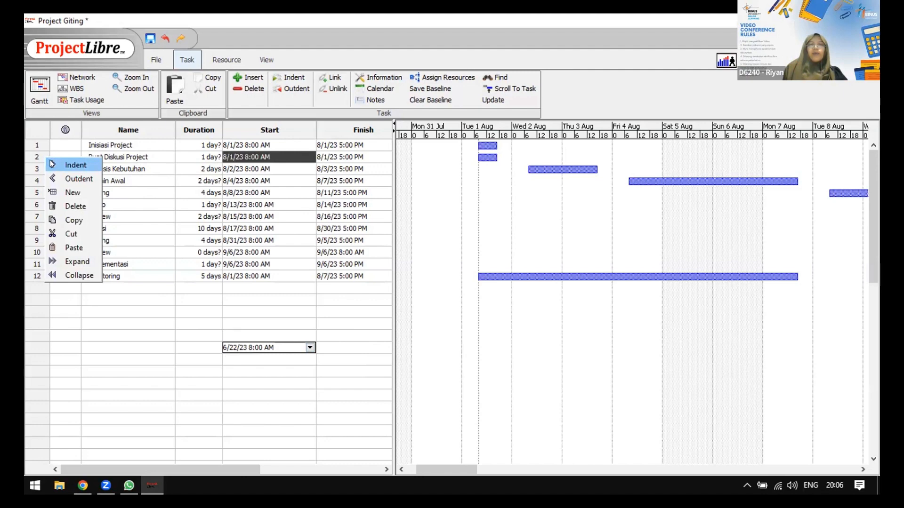
pyautogui.click(51, 164)
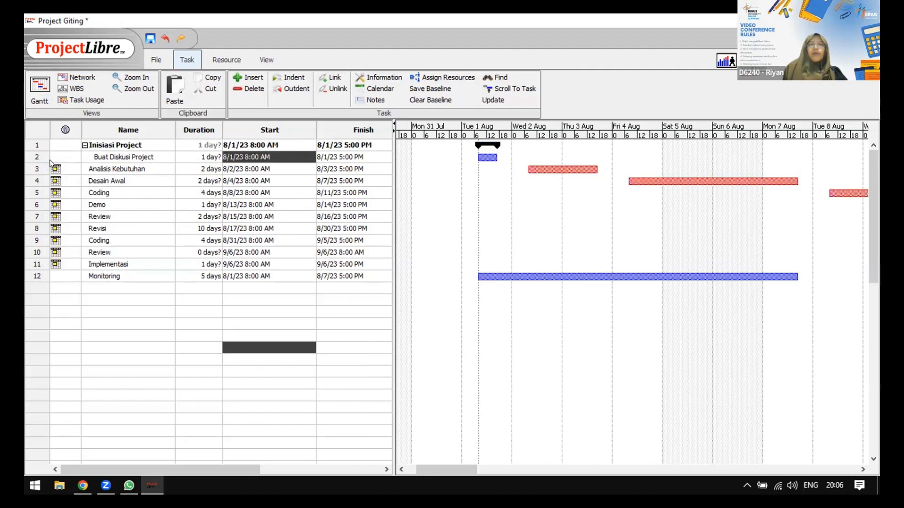
pyautogui.click(84, 145)
pyautogui.click(85, 145)
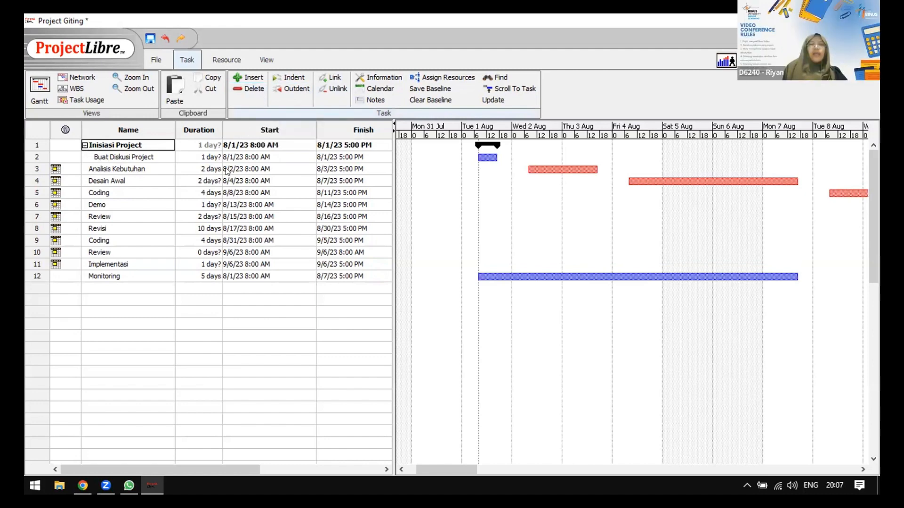
pyautogui.doubleClick(107, 170)
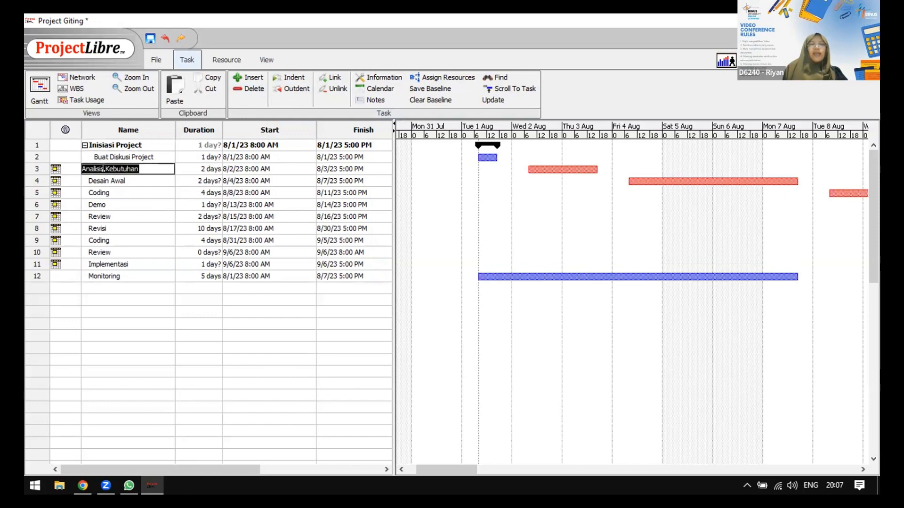
pyautogui.click(248, 78)
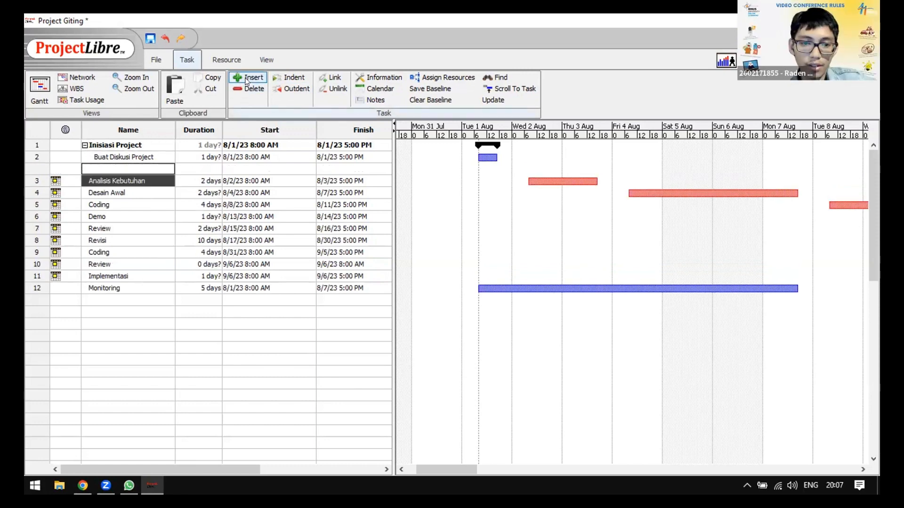
pyautogui.click(248, 88)
# Insert a blank task row between Analisis Kebutuhan and Desain Awal
pyautogui.doubleClick(140, 183)
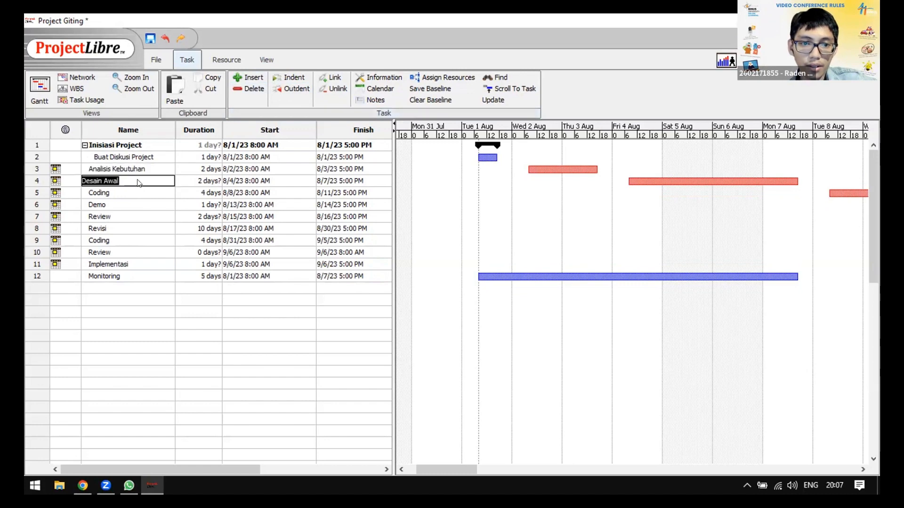
pyautogui.click(249, 78)
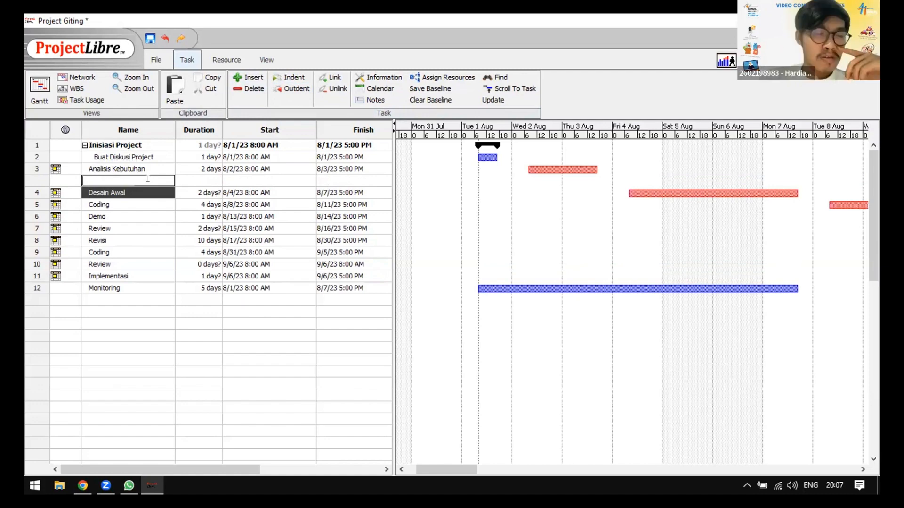
pyautogui.write('Gather')
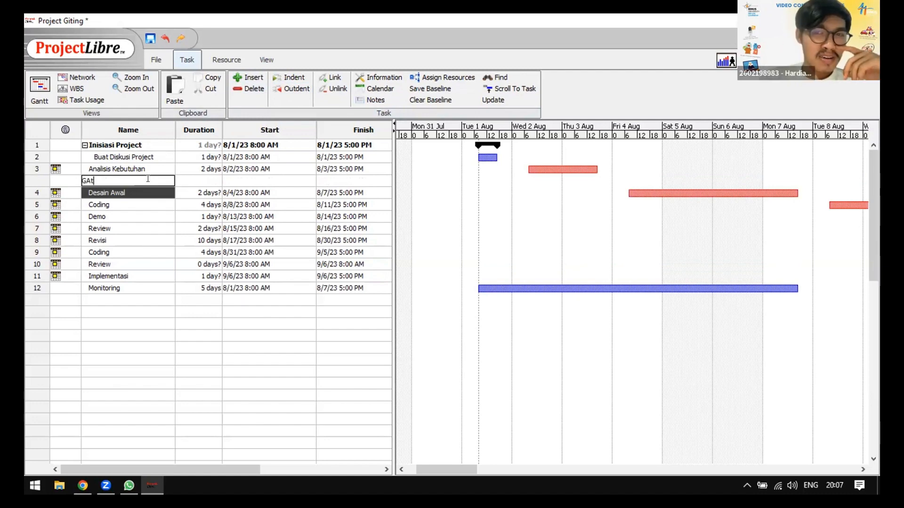
pyautogui.write('ing')
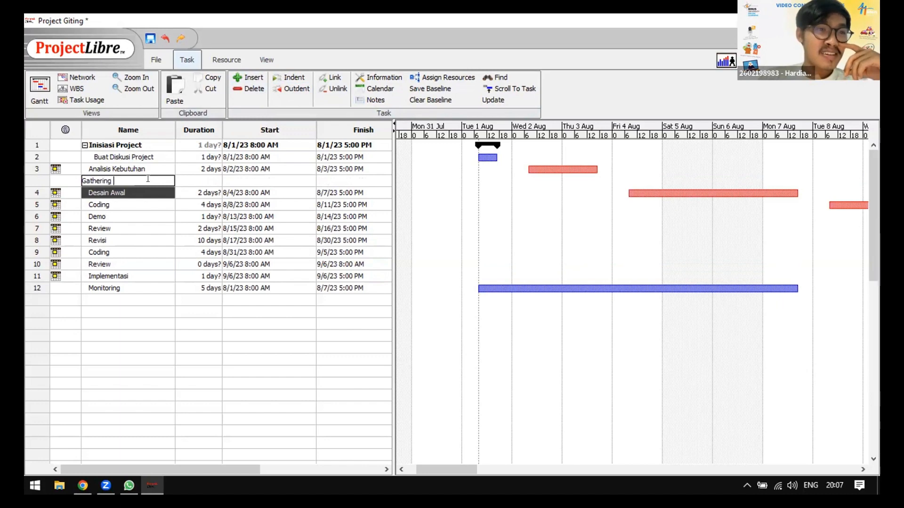
pyautogui.press('BackSpace')
pyautogui.press('BackSpace')
pyautogui.press('BackSpace')
pyautogui.press('BackSpace')
pyautogui.press('BackSpace')
pyautogui.press('BackSpace')
pyautogui.press('BackSpace')
pyautogui.press('BackSpace')
pyautogui.press('BackSpace')
pyautogui.press('BackSpace')
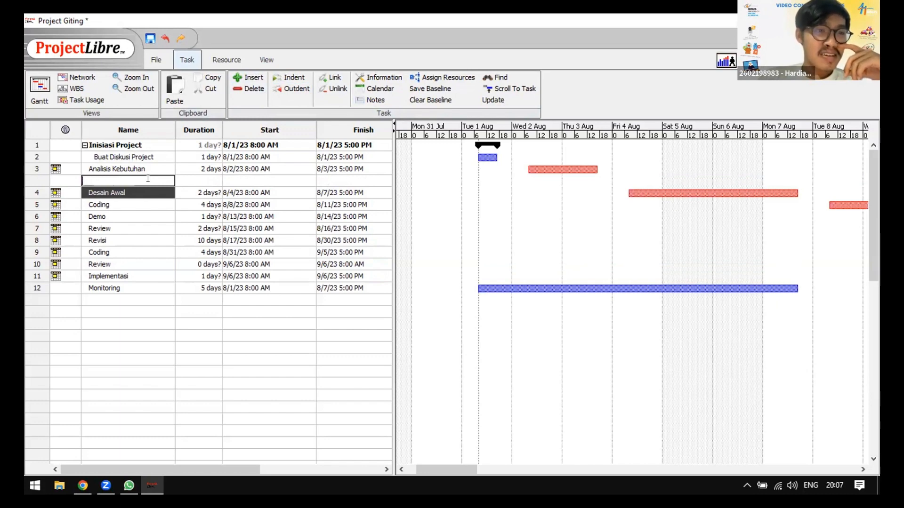
# Name the new task above Desain Awal as Interview User and indent it as a subtask of Analisis Kebutuhan
pyautogui.write('Interview User')
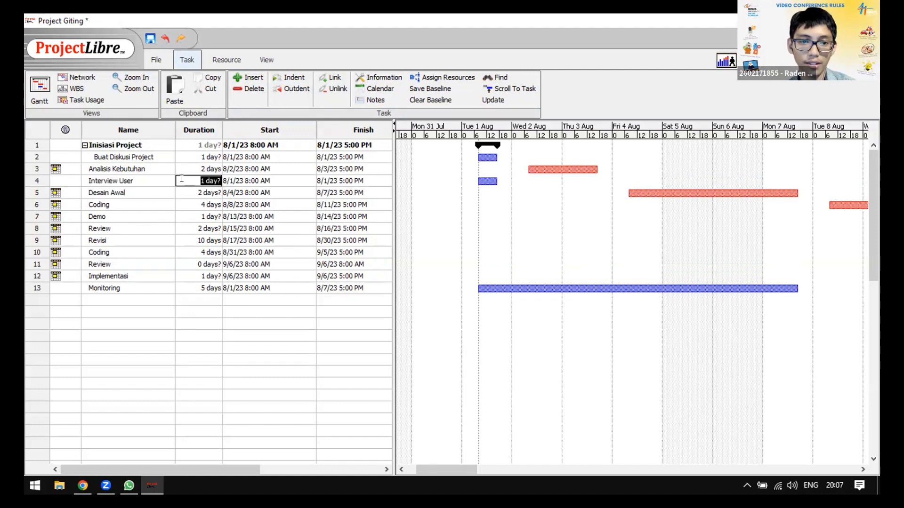
pyautogui.click(182, 180)
pyautogui.click(157, 182)
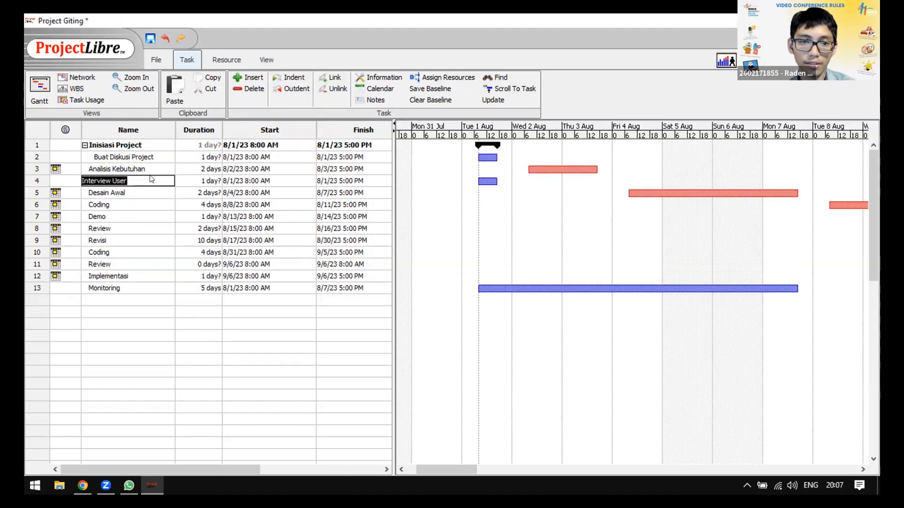
pyautogui.click(278, 78)
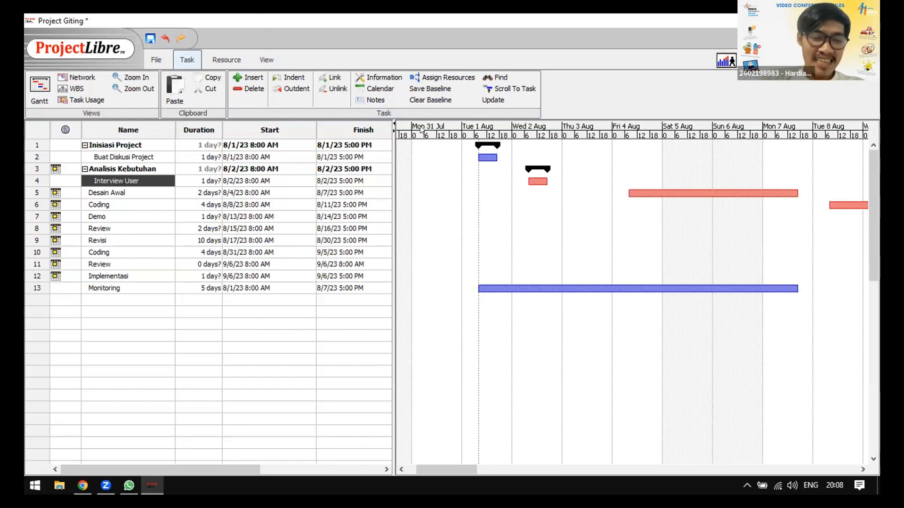
pyautogui.click(104, 488)
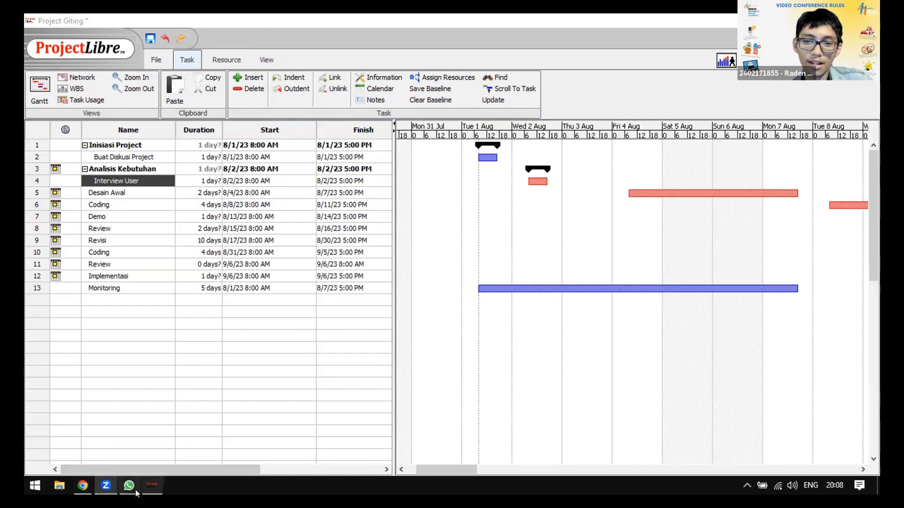
pyautogui.moveTo(135, 492)
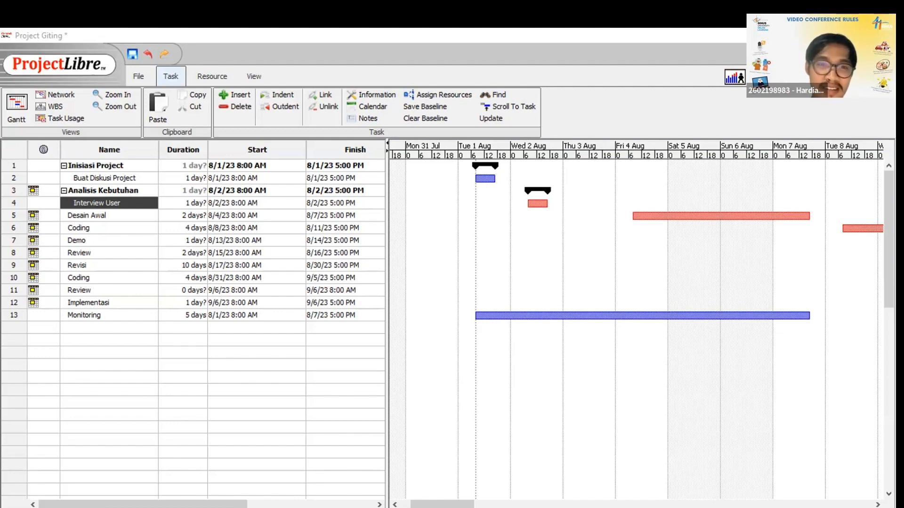
pyautogui.click(710, 36)
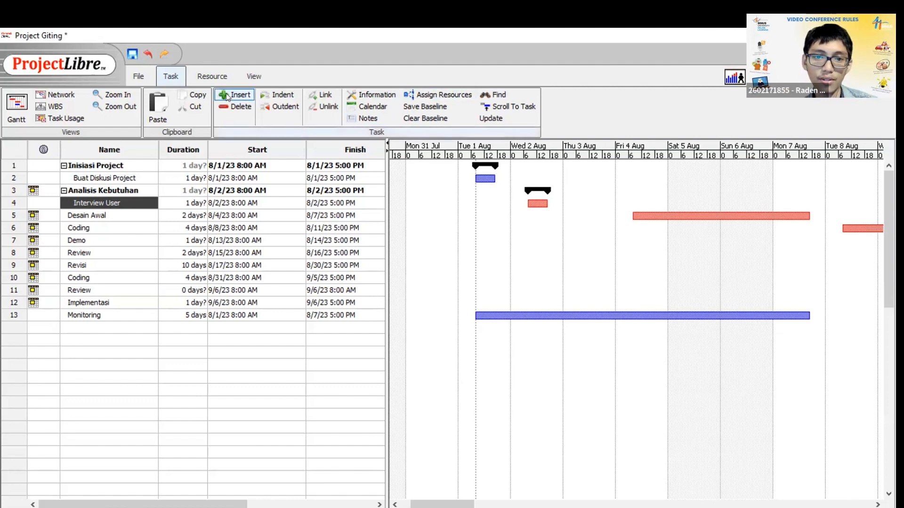
# Insert a blank task row between Interview User and Desain Awal
pyautogui.click(123, 211)
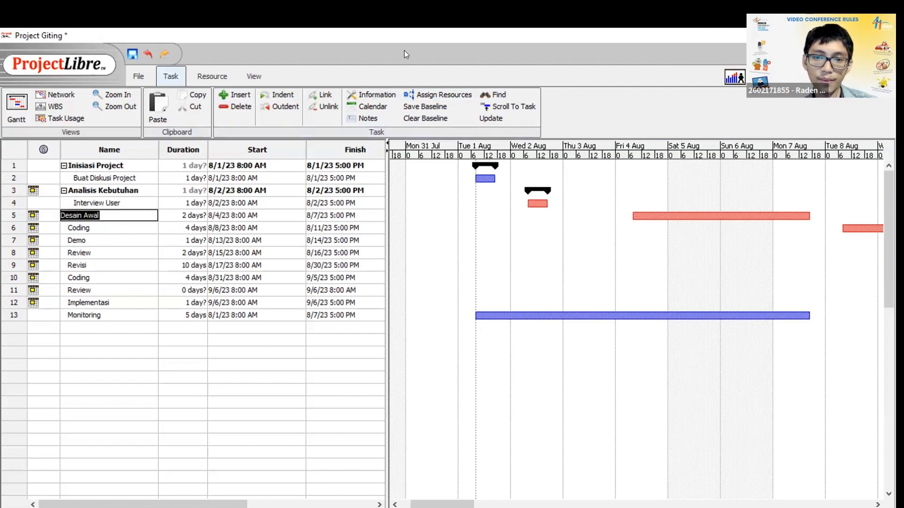
pyautogui.click(237, 97)
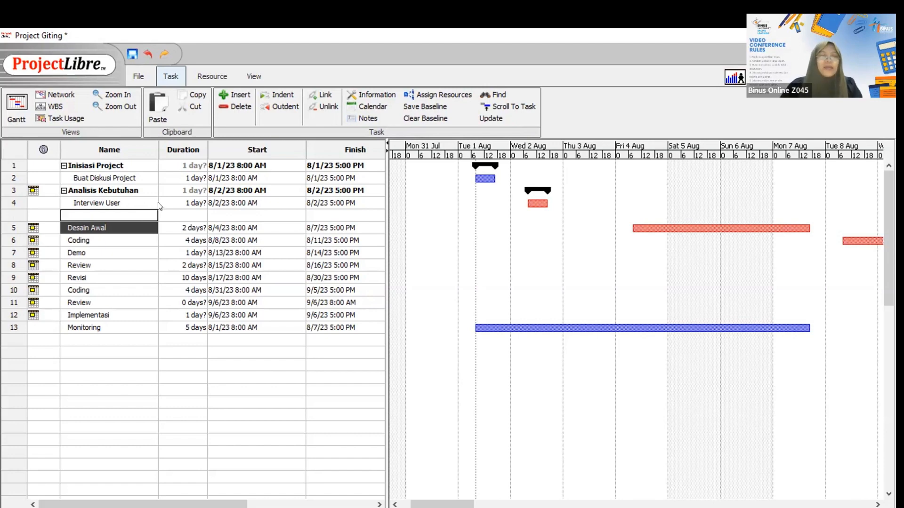
pyautogui.click(169, 214)
pyautogui.click(122, 212)
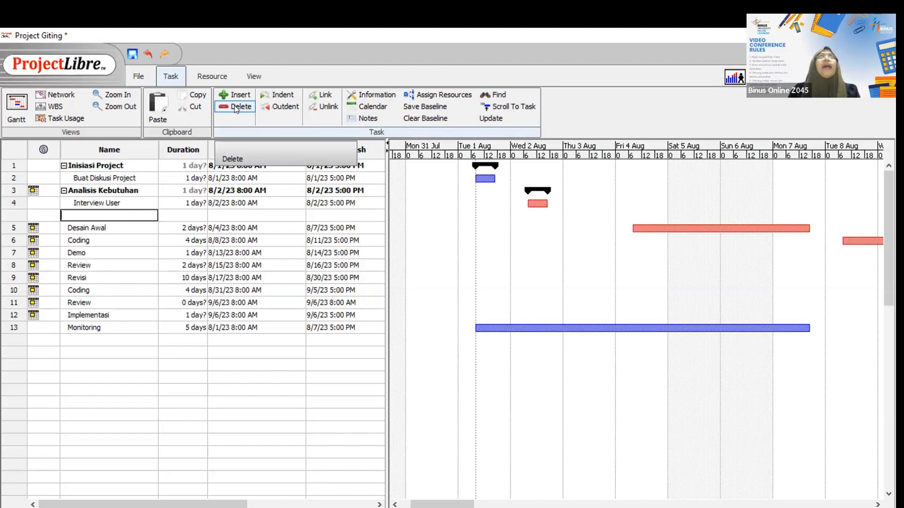
pyautogui.write('O')
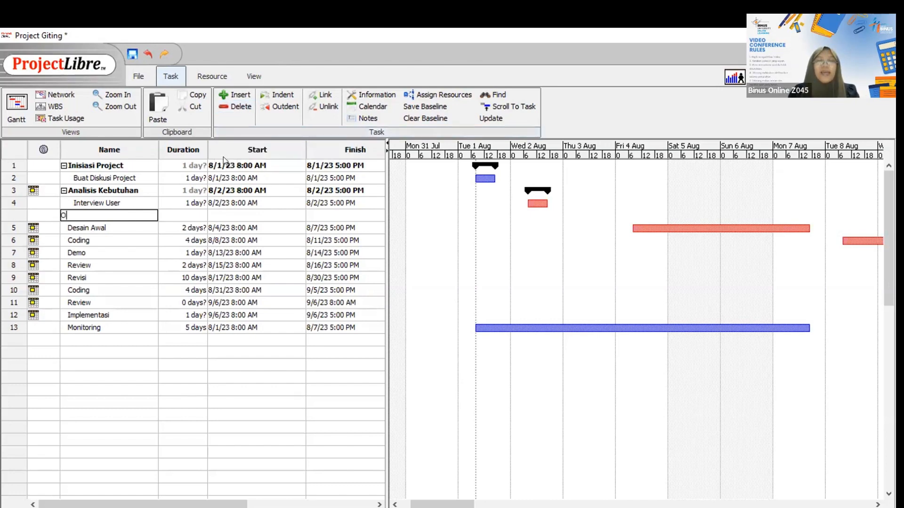
pyautogui.write('bservasi')
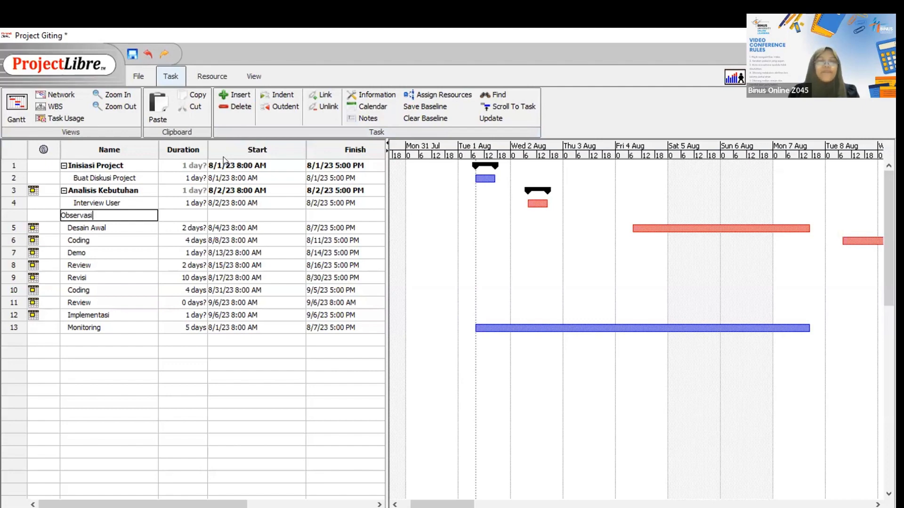
pyautogui.press('BackSpace')
pyautogui.press('BackSpace')
pyautogui.press('BackSpace')
pyautogui.press('BackSpace')
pyautogui.press('BackSpace')
pyautogui.press('BackSpace')
pyautogui.press('BackSpace')
pyautogui.press('BackSpace')
pyautogui.press('BackSpace')
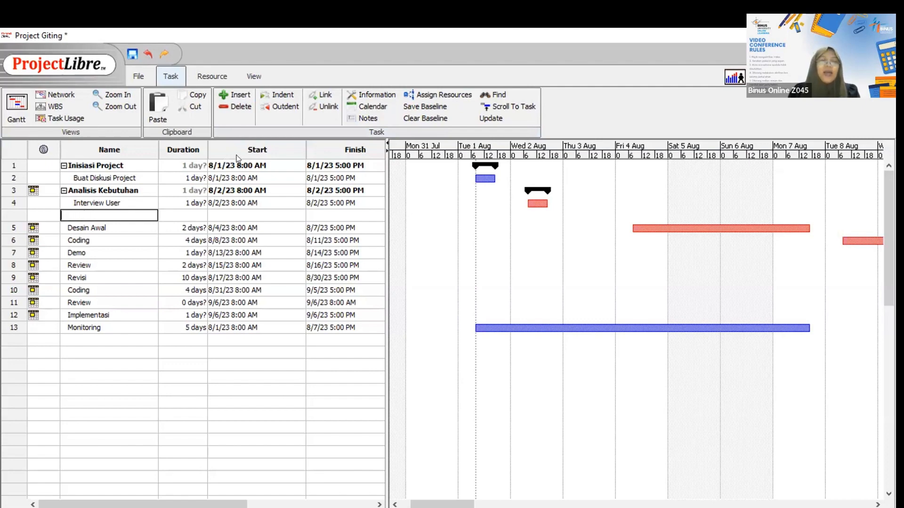
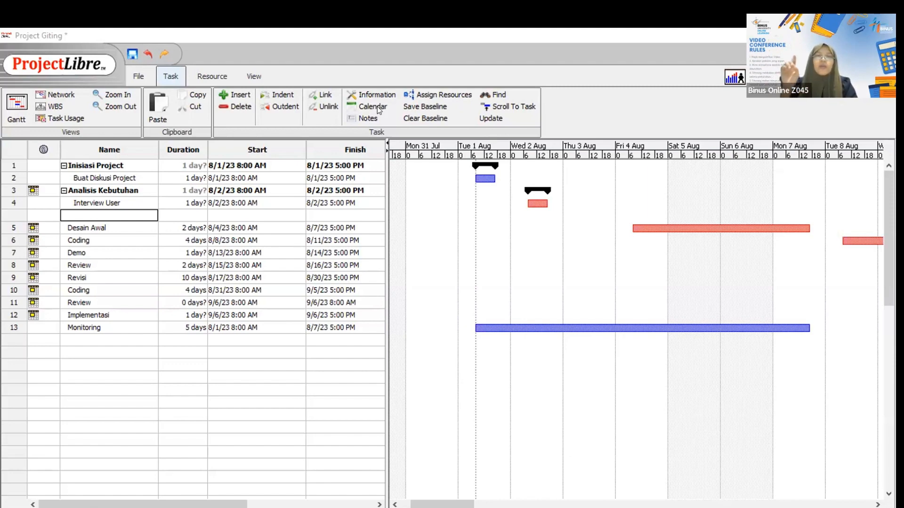
# View the project's resource list and return to the Gantt view
pyautogui.click(202, 83)
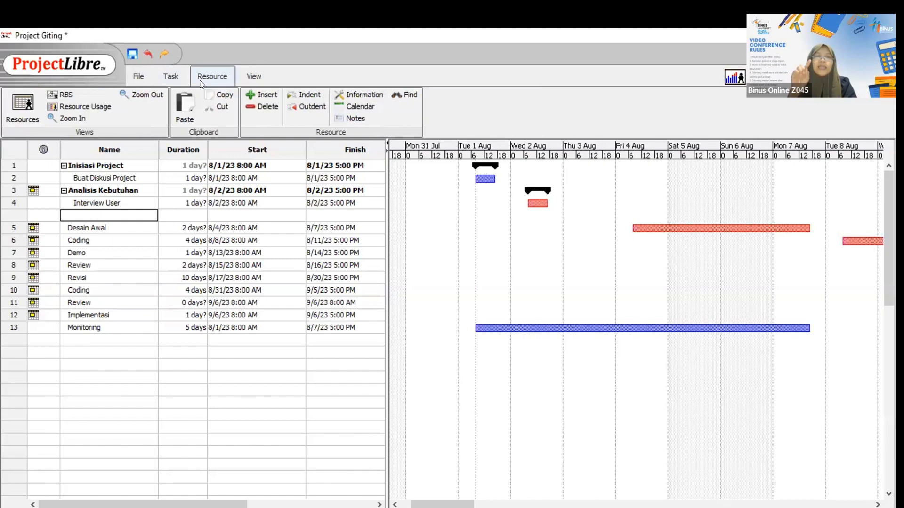
pyautogui.click(22, 106)
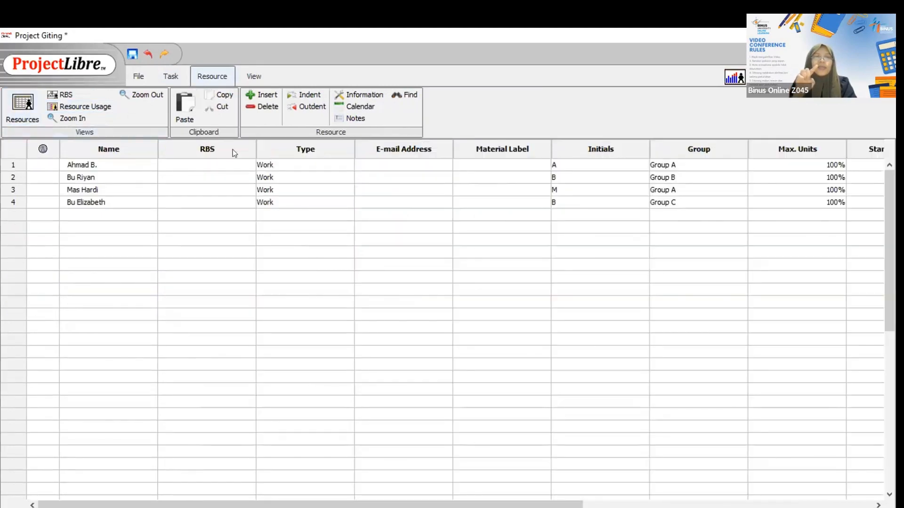
pyautogui.click(169, 77)
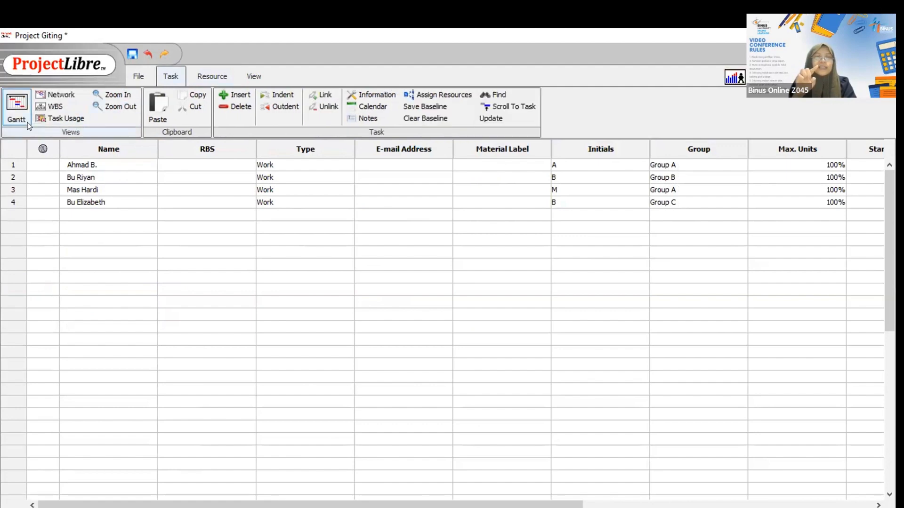
pyautogui.click(16, 106)
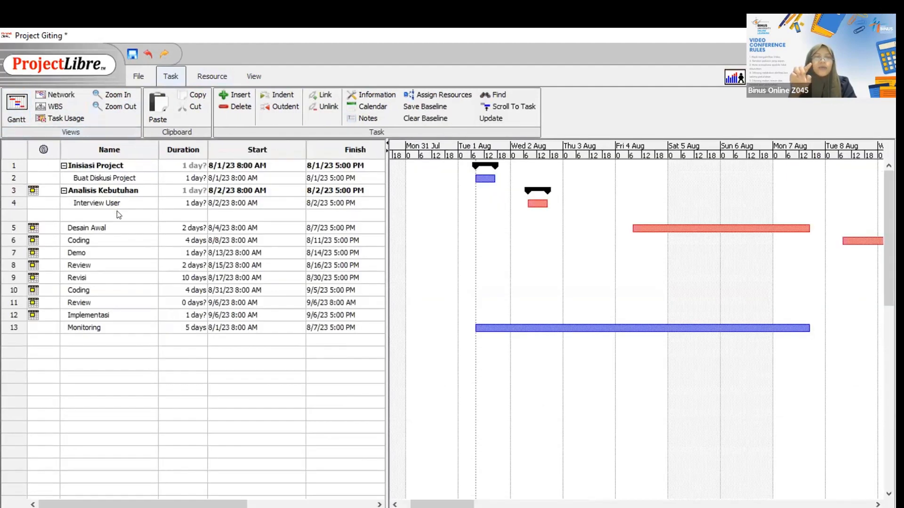
# Open the task information of Interview User and review its predecessors and successors
pyautogui.doubleClick(110, 201)
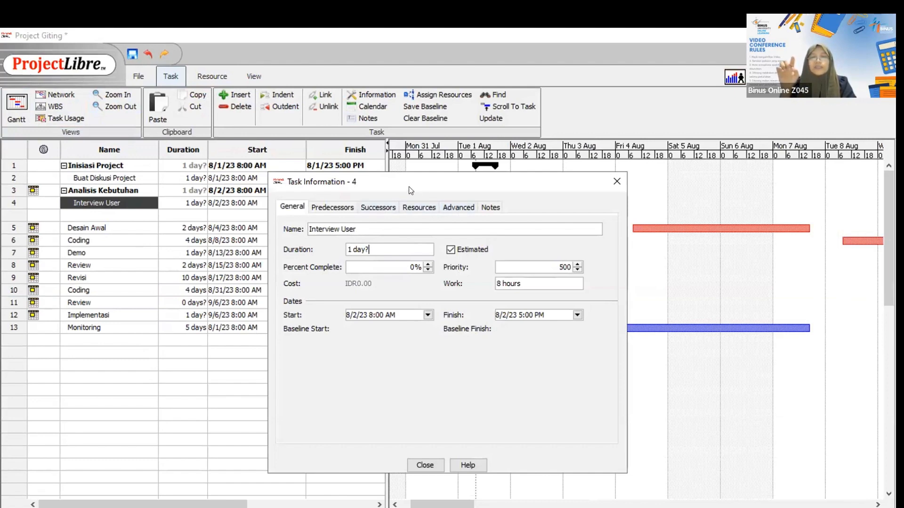
pyautogui.click(211, 79)
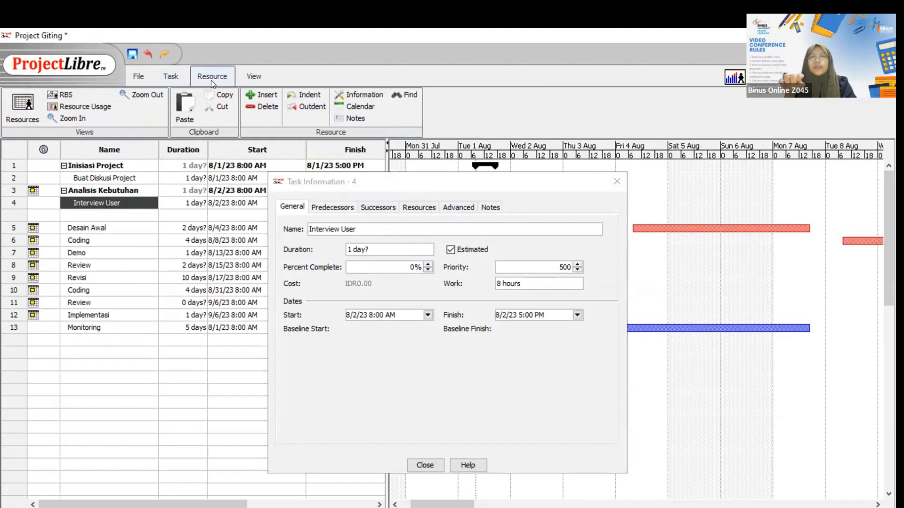
pyautogui.click(170, 76)
pyautogui.click(449, 377)
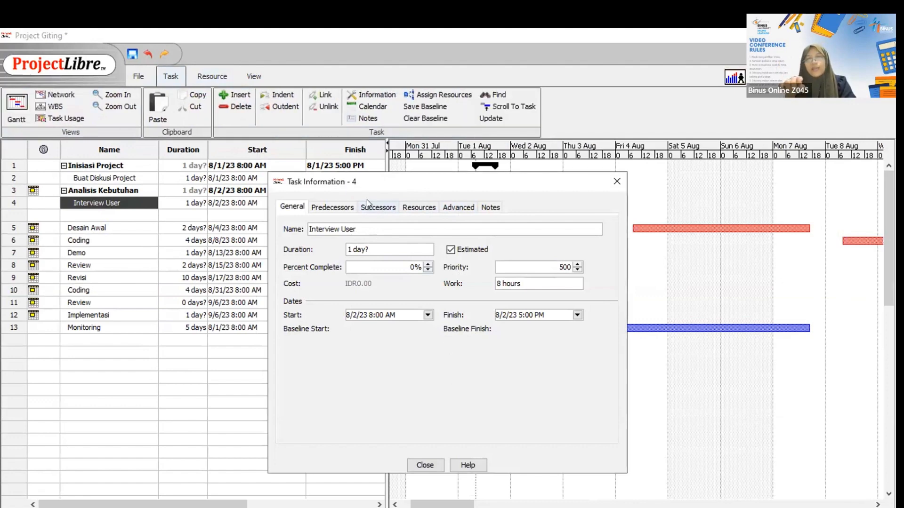
pyautogui.click(346, 208)
pyautogui.click(379, 205)
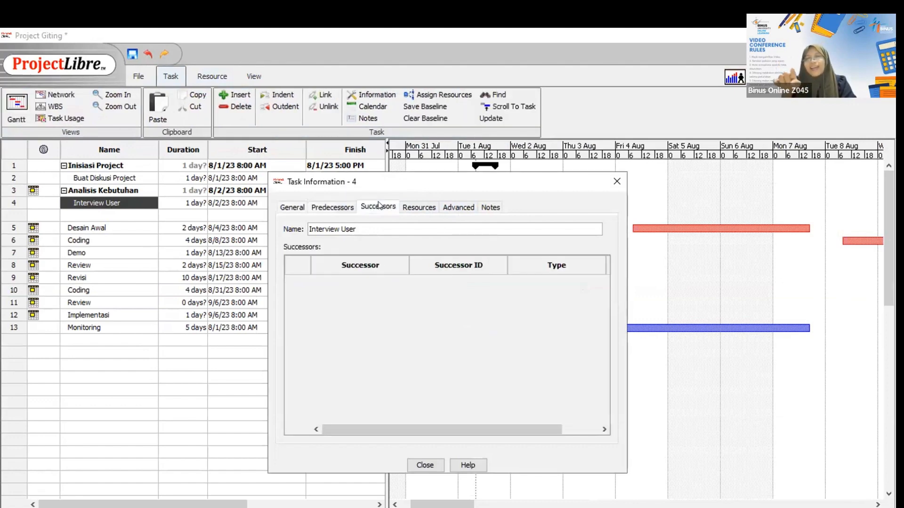
# Assign the first listed resource to the Interview User task and close its task information
pyautogui.click(419, 207)
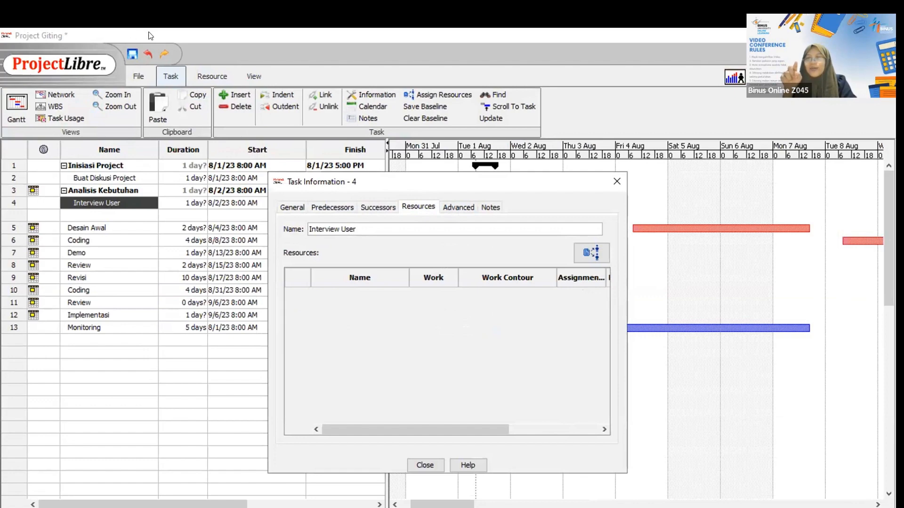
pyautogui.click(592, 253)
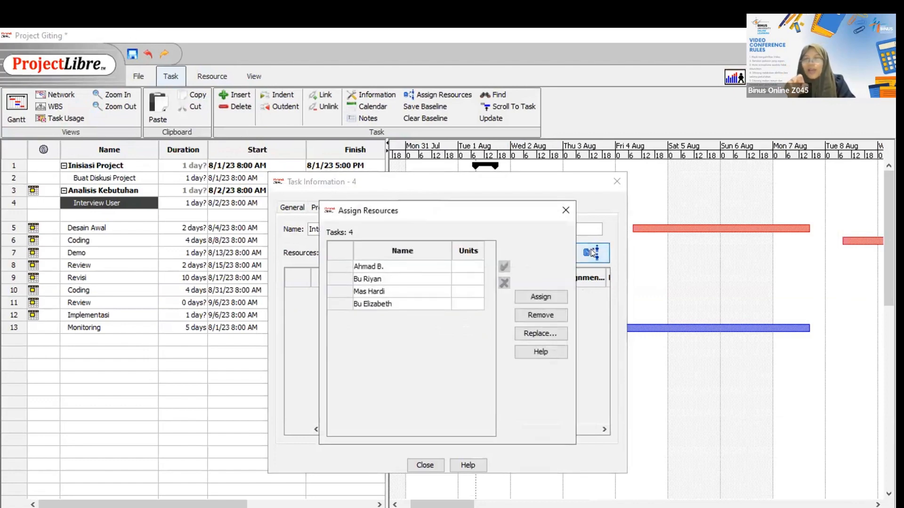
pyautogui.click(461, 271)
pyautogui.click(537, 297)
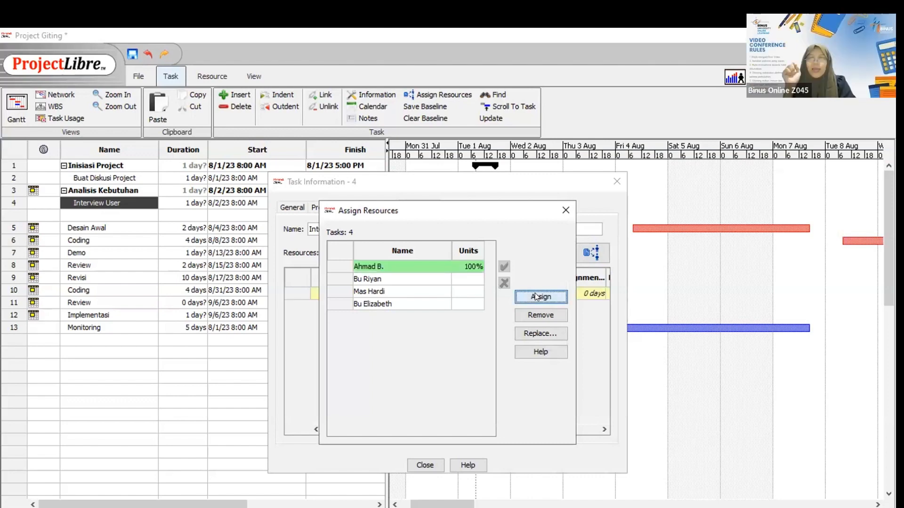
pyautogui.click(561, 208)
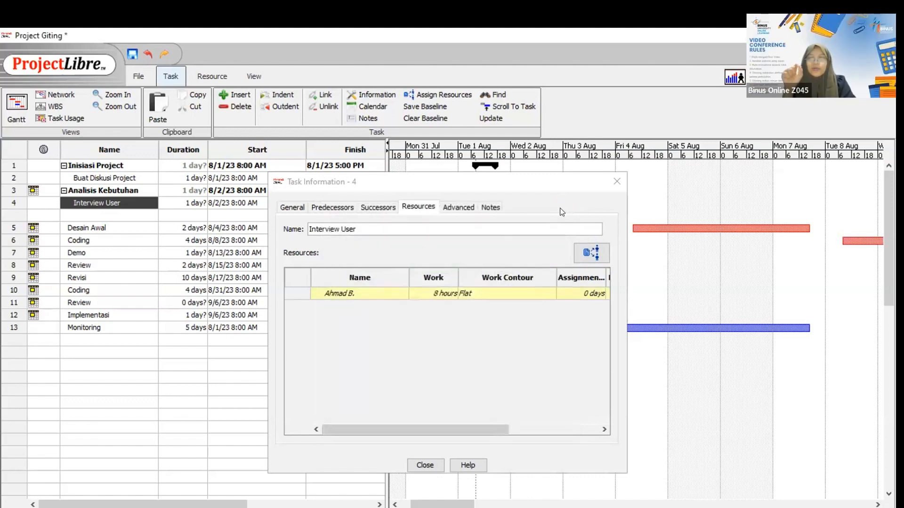
pyautogui.moveTo(468, 426)
pyautogui.mouseDown()
pyautogui.moveTo(482, 437)
pyautogui.moveTo(475, 438)
pyautogui.mouseUp()
pyautogui.click(424, 465)
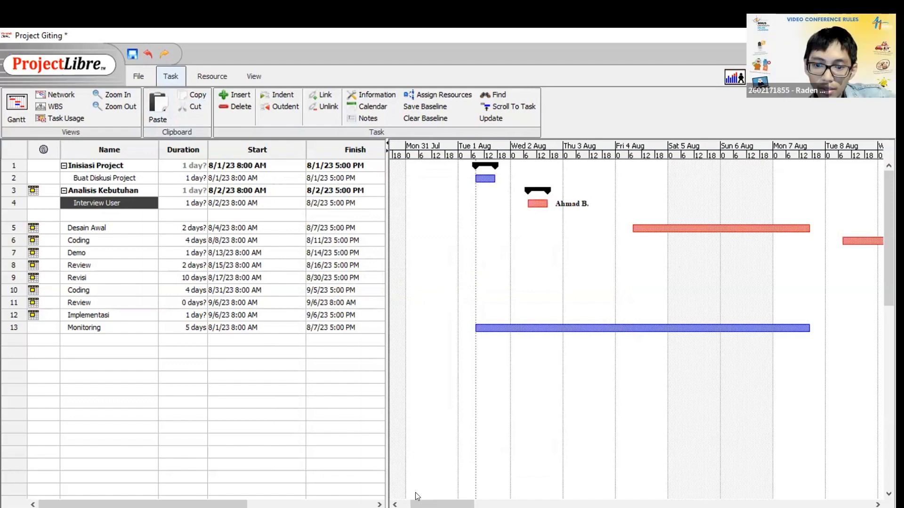
# Check the Resource Names column of the task table
pyautogui.moveTo(416, 505); pyautogui.dragTo(362, 505)
pyautogui.moveTo(255, 505); pyautogui.dragTo(389, 502)
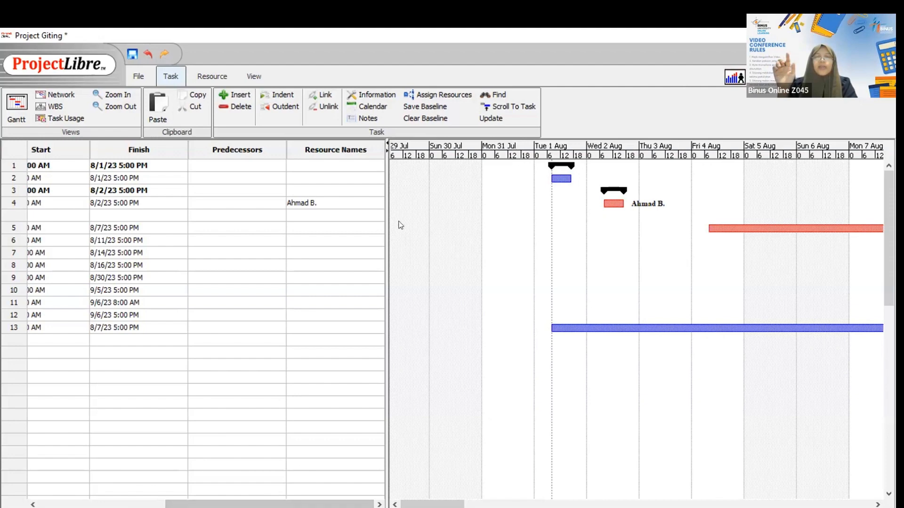
# Open the task information of Interview User, review its predecessors and close it
pyautogui.doubleClick(244, 203)
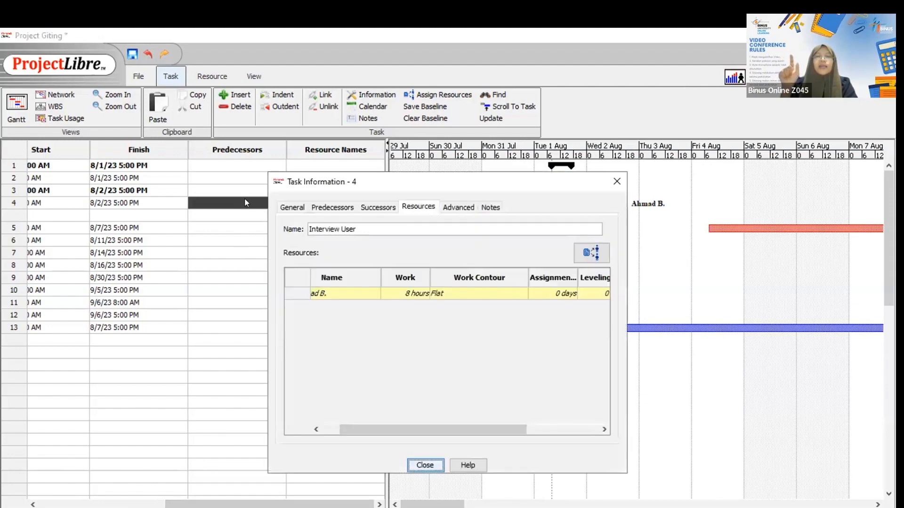
pyautogui.click(342, 208)
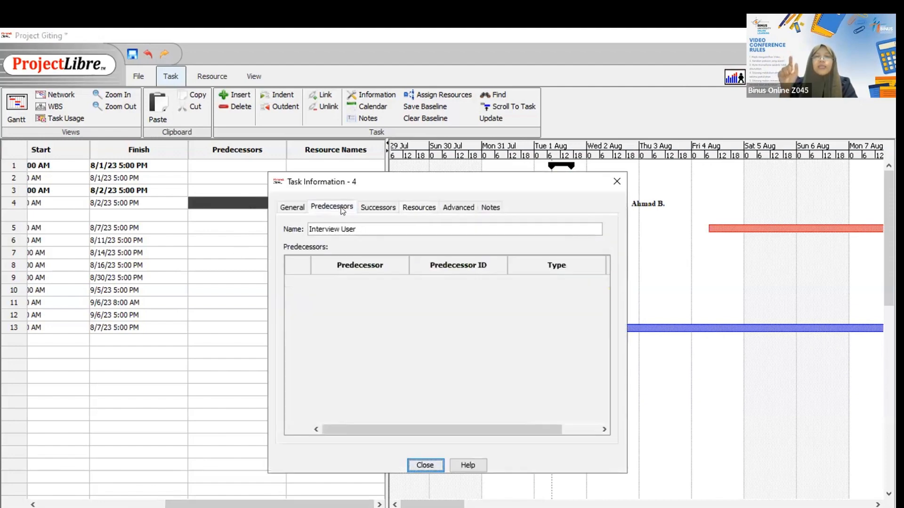
pyautogui.click(616, 182)
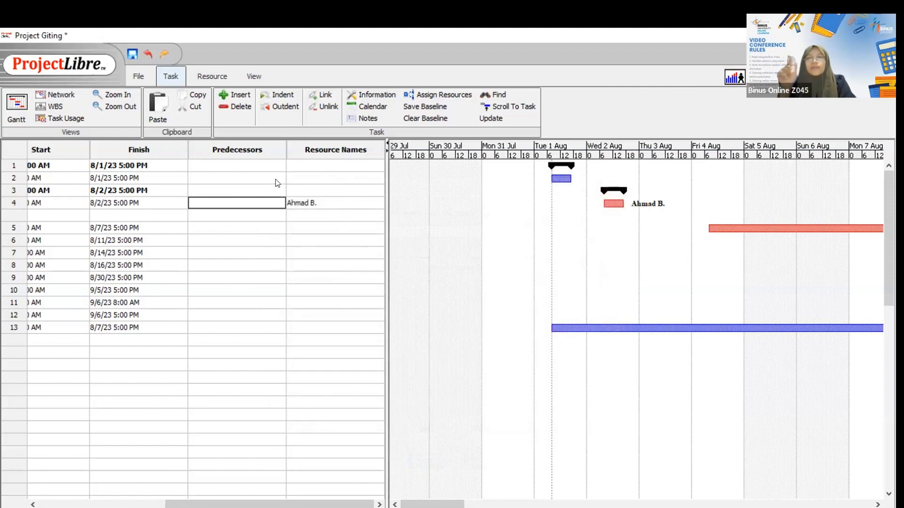
# Insert a column for the Text1 field before the Predecessors column in the task table
pyautogui.click(238, 150)
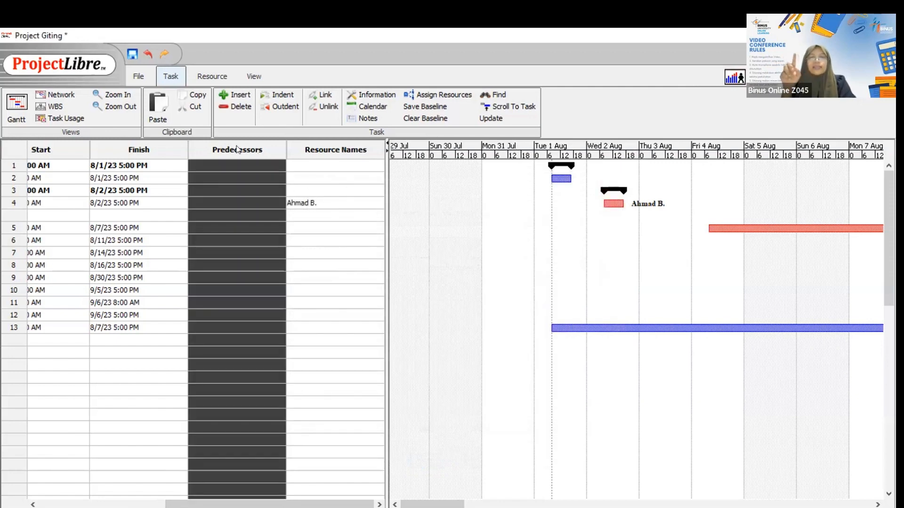
pyautogui.rightClick(239, 168)
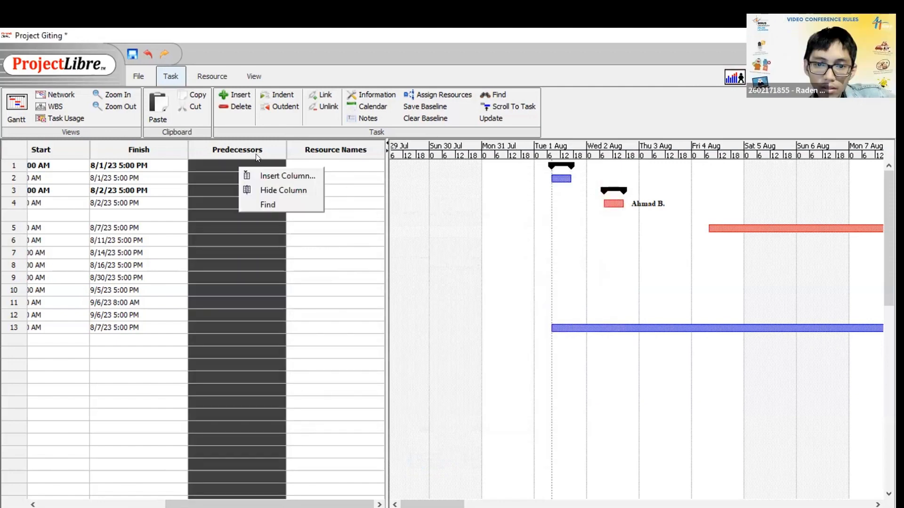
pyautogui.click(267, 175)
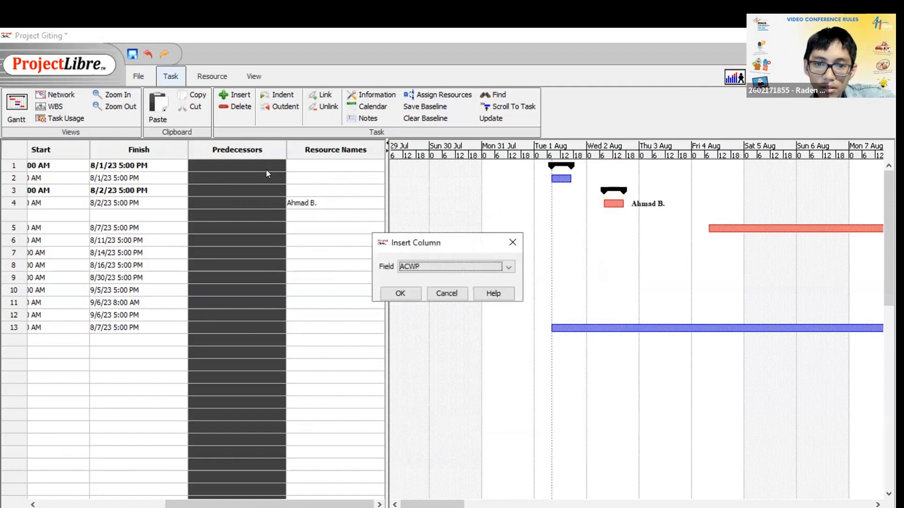
pyautogui.click(423, 265)
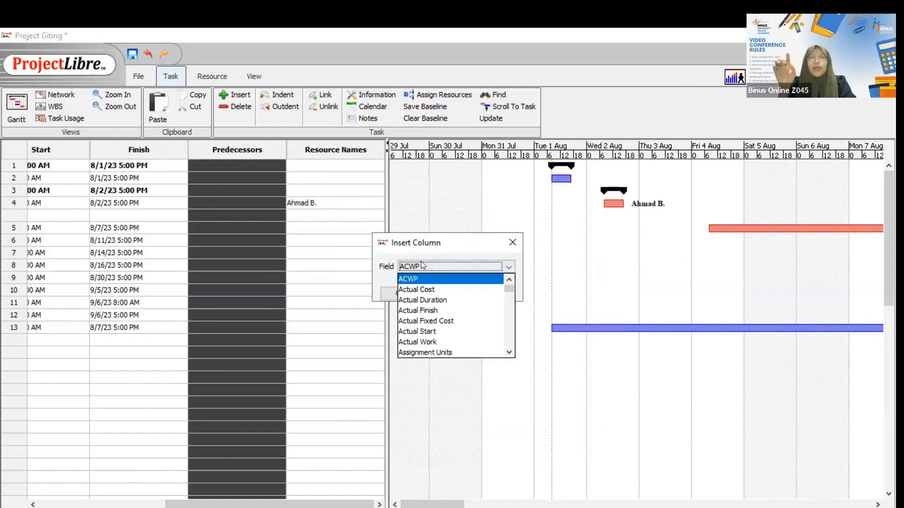
pyautogui.scroll(-2, 442, 326)
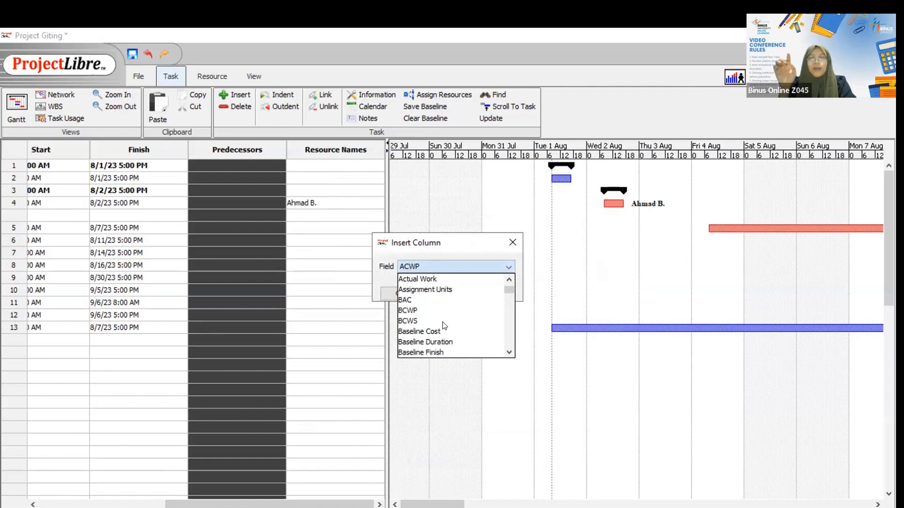
pyautogui.scroll(-15, 442, 326)
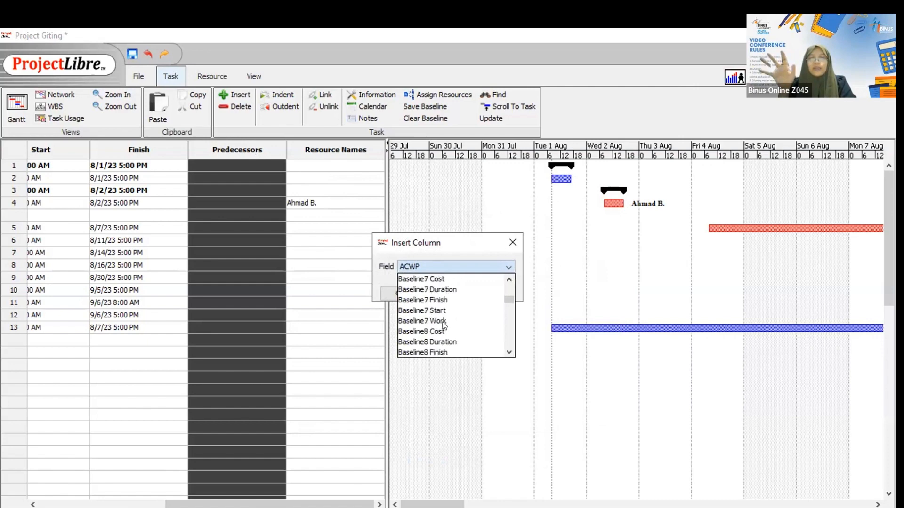
pyautogui.scroll(-4, 442, 326)
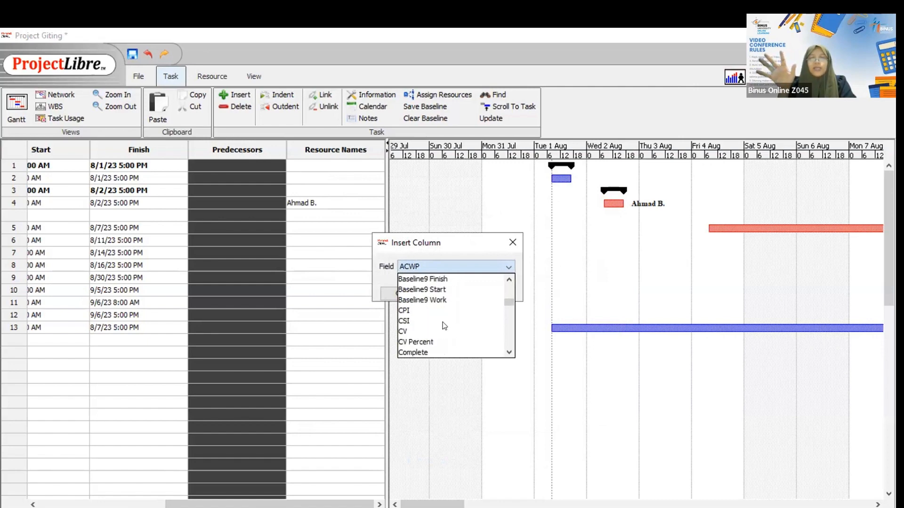
pyautogui.scroll(-10, 445, 326)
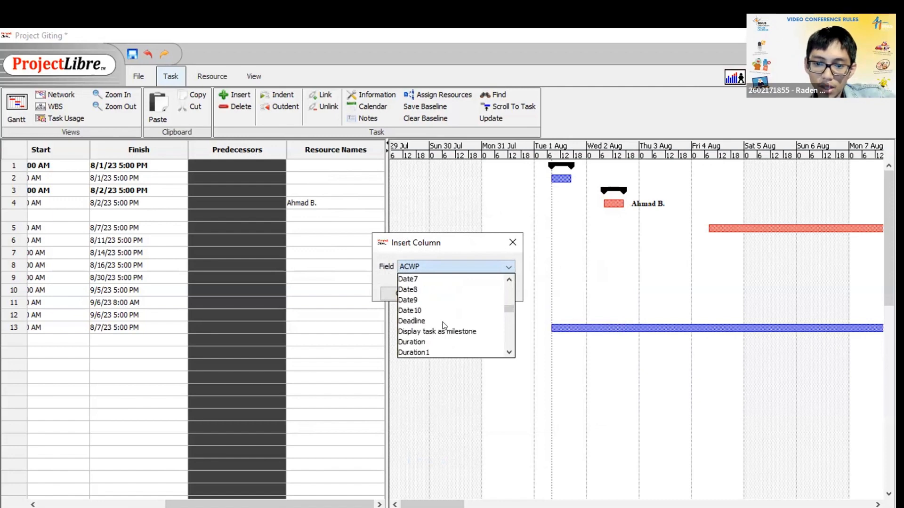
pyautogui.scroll(-15, 445, 326)
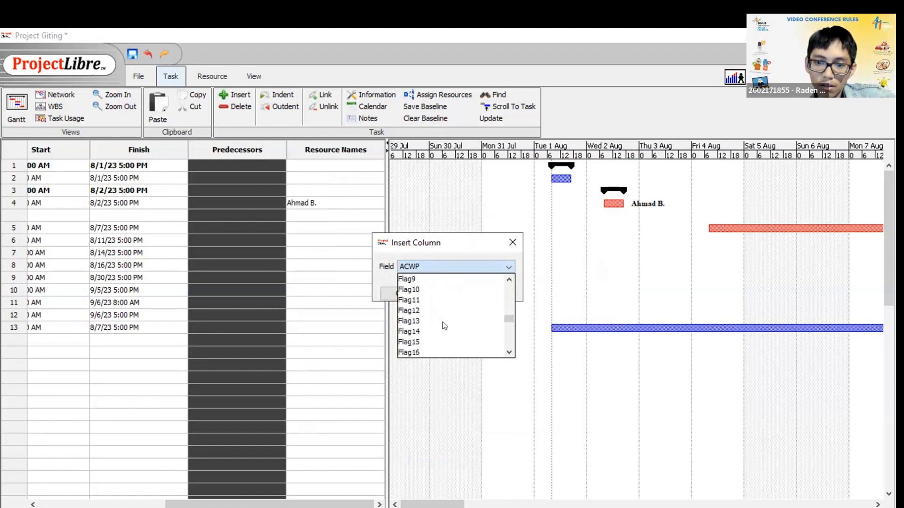
pyautogui.scroll(-20, 444, 326)
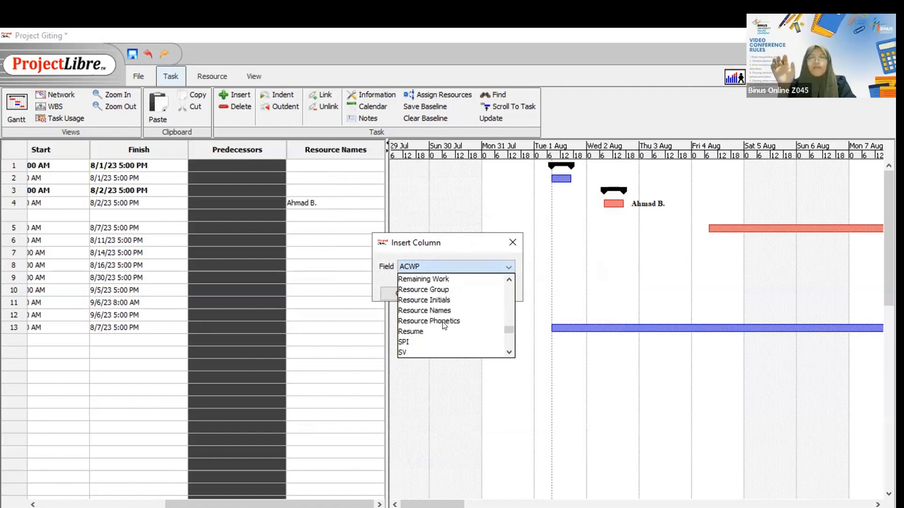
pyautogui.scroll(-15, 445, 326)
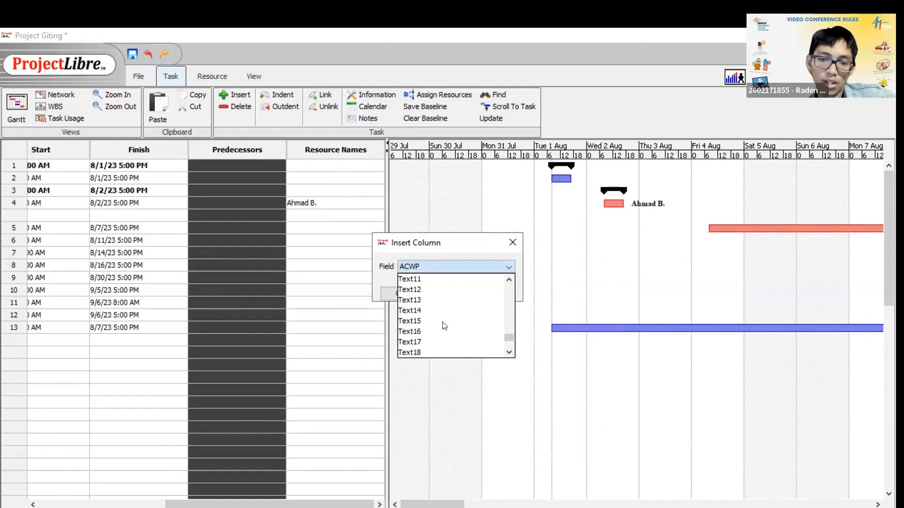
pyautogui.scroll(-7, 445, 325)
pyautogui.scroll(8, 445, 326)
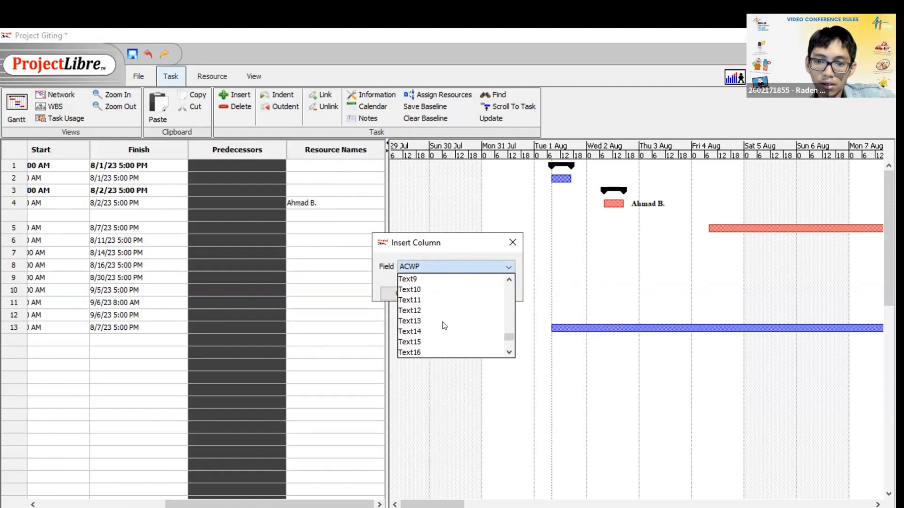
pyautogui.scroll(9, 421, 283)
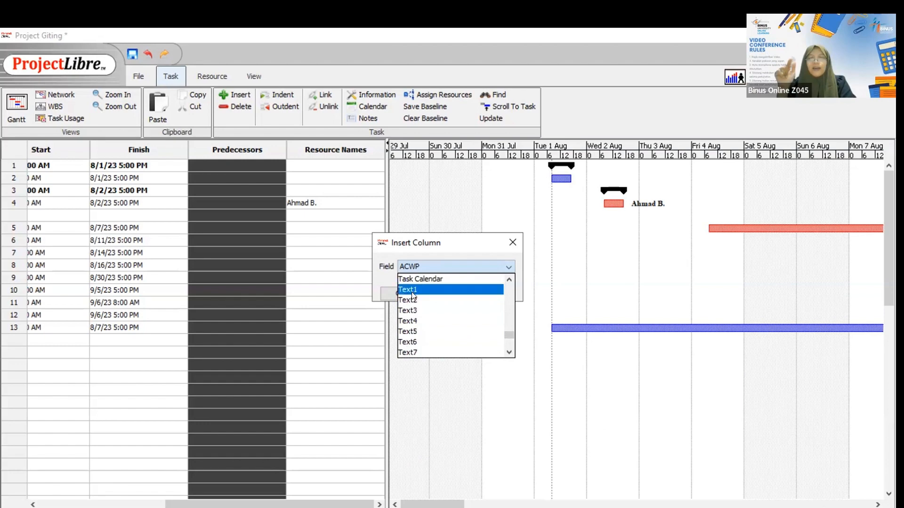
pyautogui.click(412, 291)
pyautogui.click(409, 292)
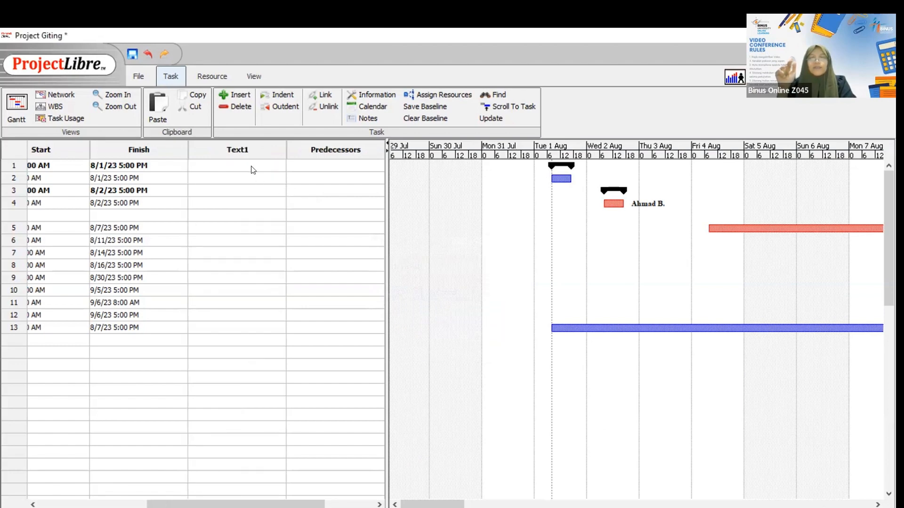
# Rename the Text1 column as Wkwkk
pyautogui.rightClick(243, 151)
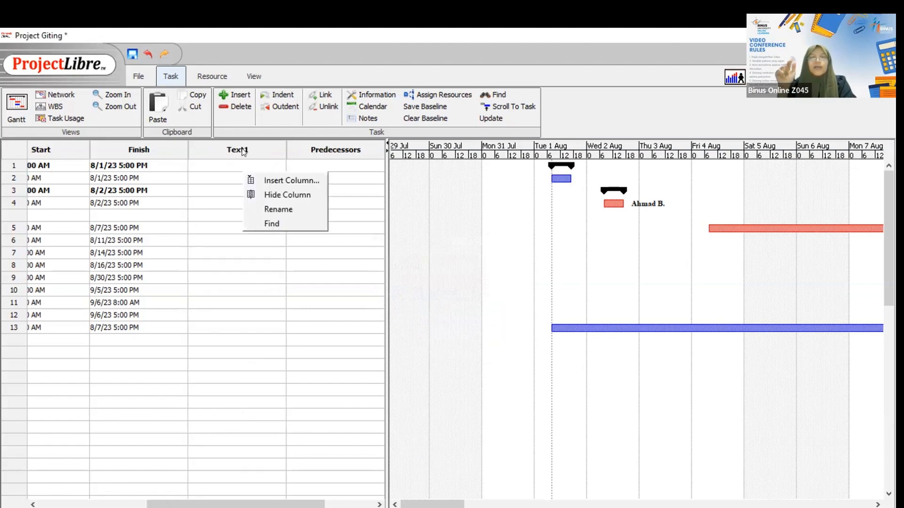
pyautogui.click(264, 206)
pyautogui.press('BackSpace')
pyautogui.press('BackSpace')
pyautogui.press('BackSpace')
pyautogui.press('BackSpace')
pyautogui.press('BackSpace')
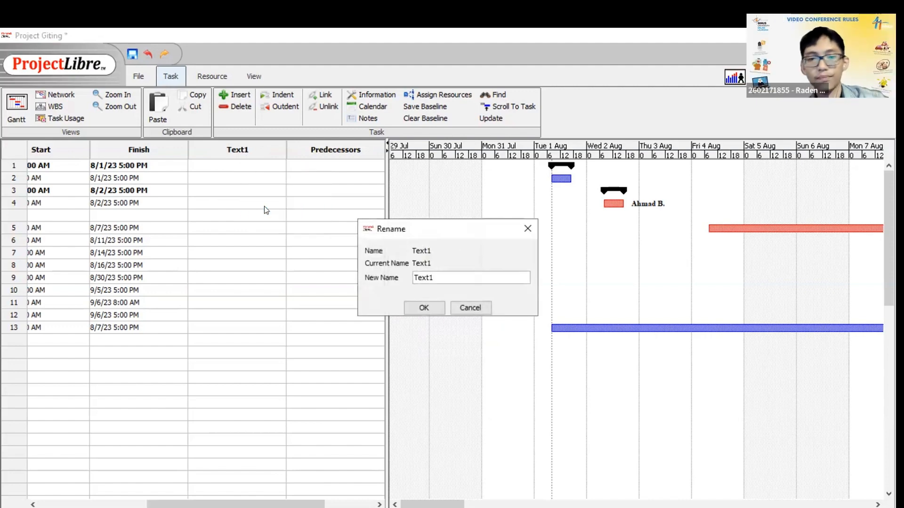
pyautogui.write('Wkwkk')
pyautogui.press('Return')
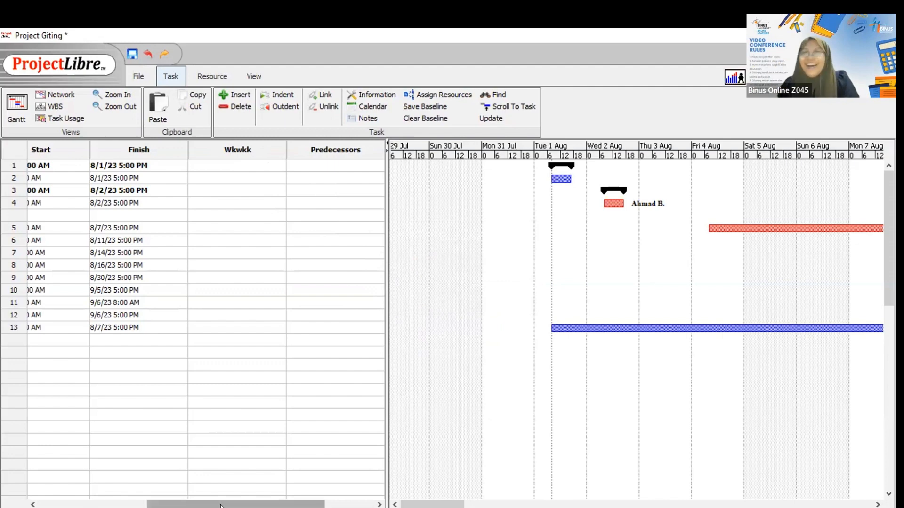
# Rename the custom text column before Predecessors as Progress
pyautogui.click(236, 150)
pyautogui.rightClick(237, 151)
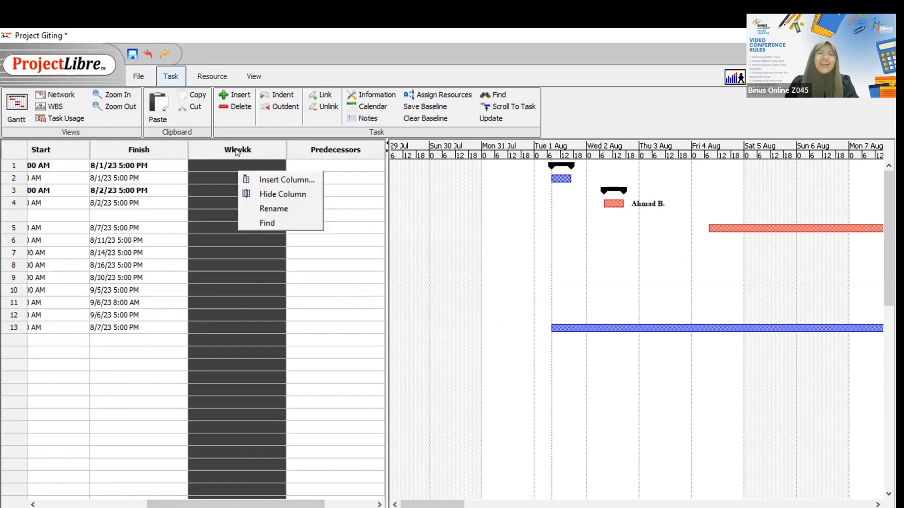
pyautogui.click(273, 212)
pyautogui.hotkey('ctrl', 'a')
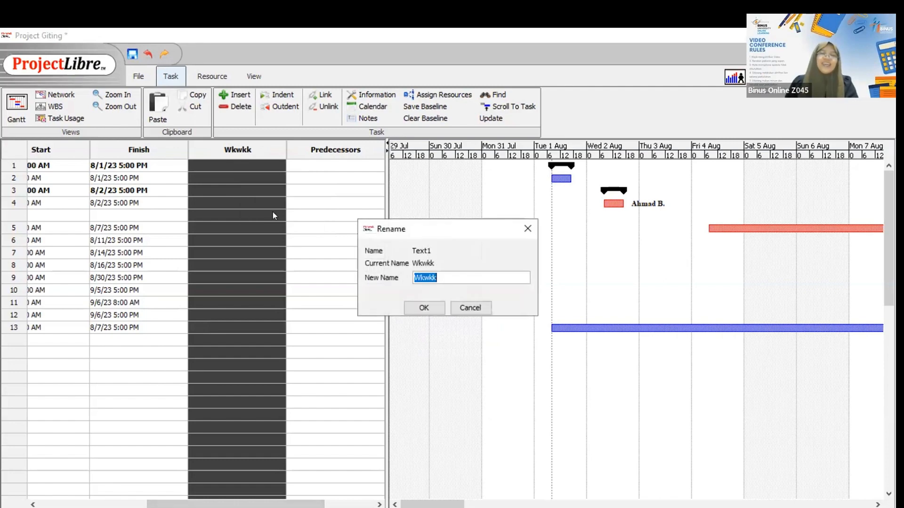
pyautogui.write('Progress')
pyautogui.press('Return')
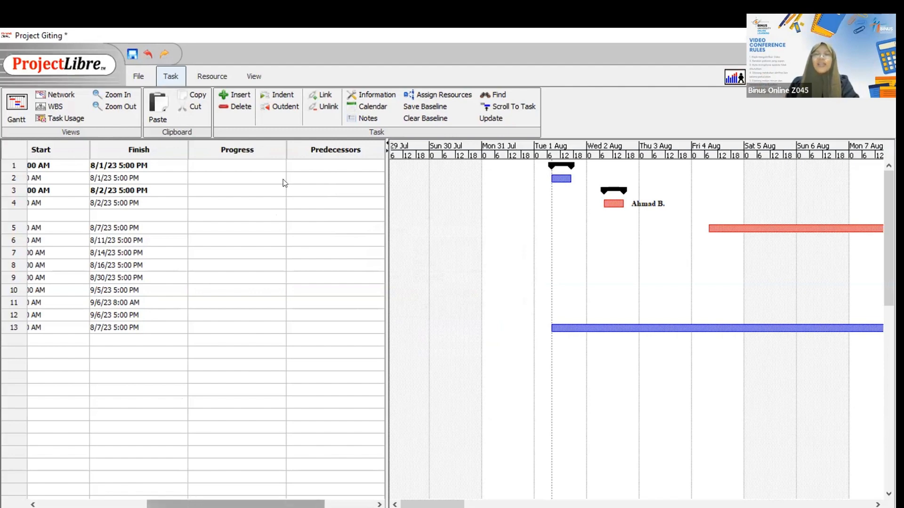
# Enter 90% as the Progress value of the Analisis Kebutuhan task
pyautogui.click(248, 189)
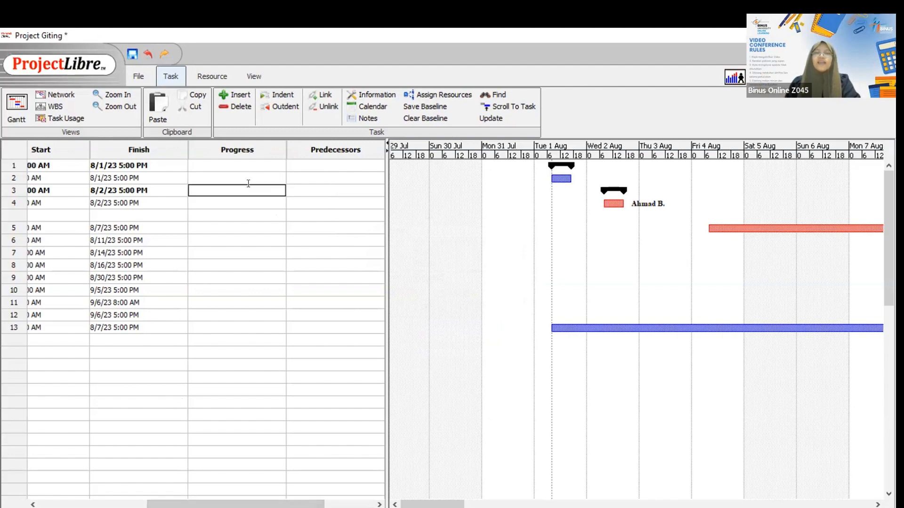
pyautogui.write('90')
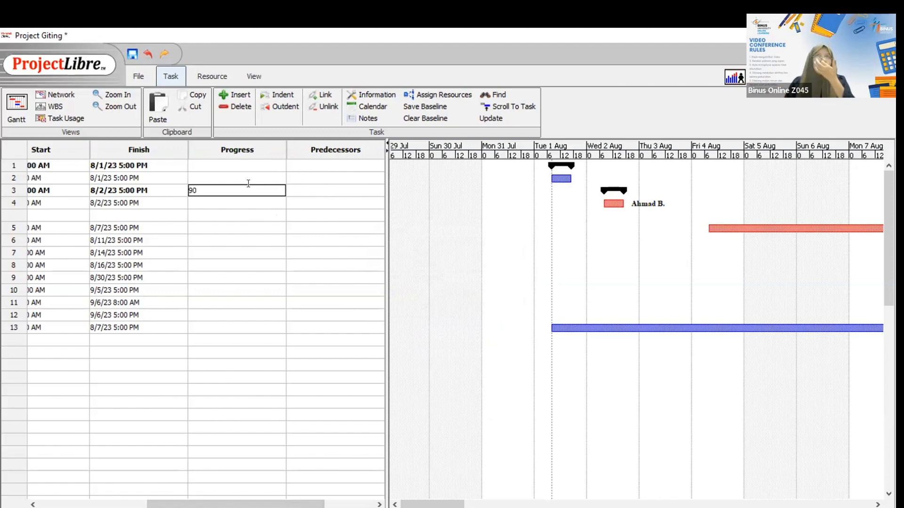
pyautogui.write('%')
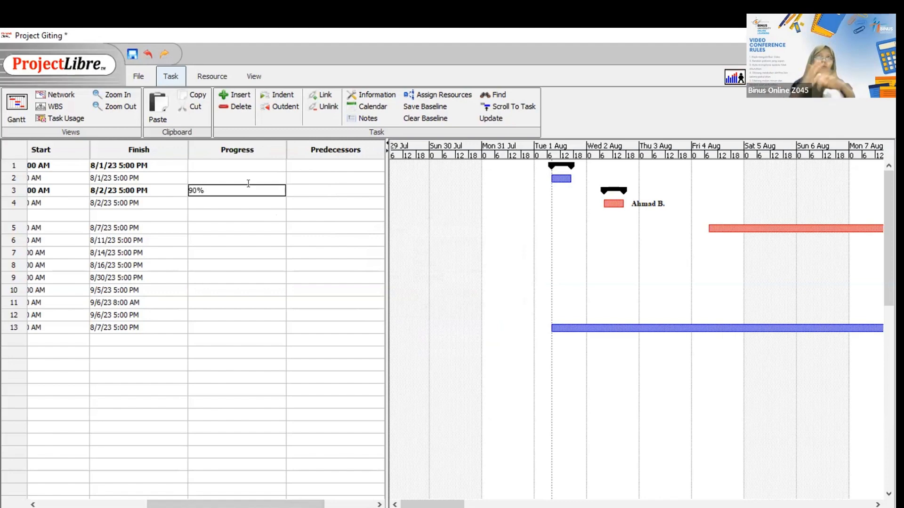
pyautogui.press('Return')
pyautogui.click(248, 184)
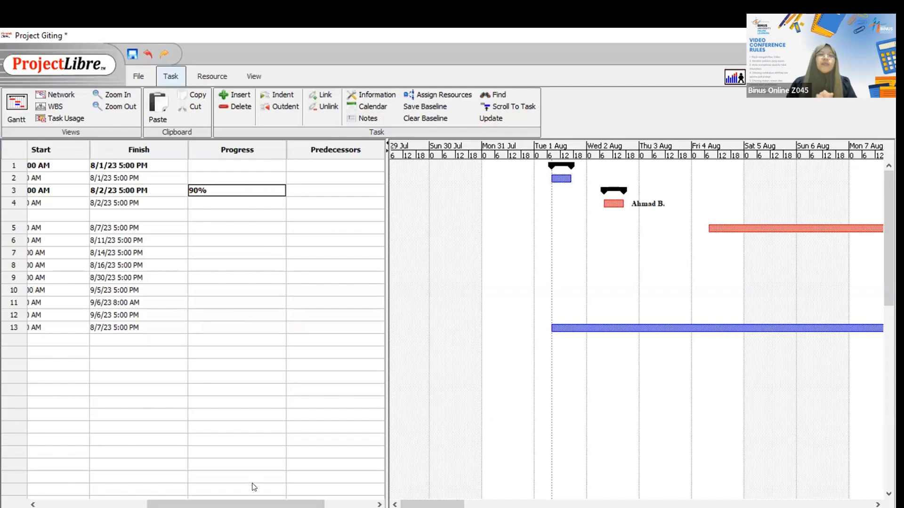
# Check the task names, durations and dates in the task table
pyautogui.moveTo(251, 504)
pyautogui.mouseDown()
pyautogui.moveTo(234, 506)
pyautogui.moveTo(253, 506)
pyautogui.mouseUp()
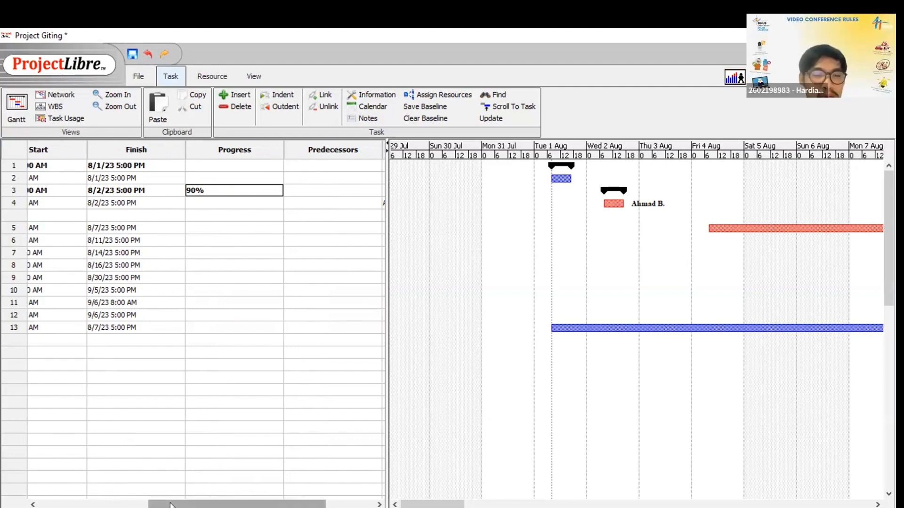
pyautogui.moveTo(170, 506)
pyautogui.mouseDown()
pyautogui.moveTo(158, 505)
pyautogui.moveTo(169, 505)
pyautogui.mouseUp()
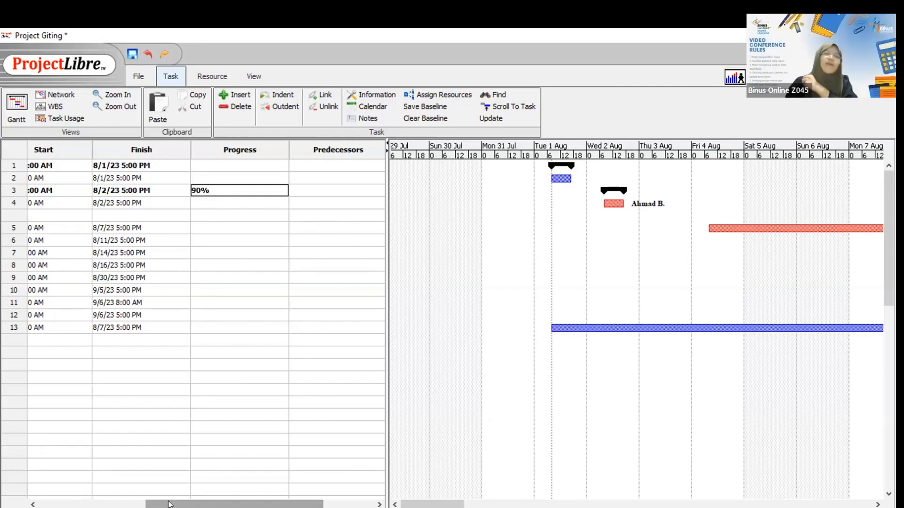
pyautogui.moveTo(173, 504)
pyautogui.mouseDown()
pyautogui.moveTo(150, 504)
pyautogui.moveTo(184, 505)
pyautogui.mouseUp()
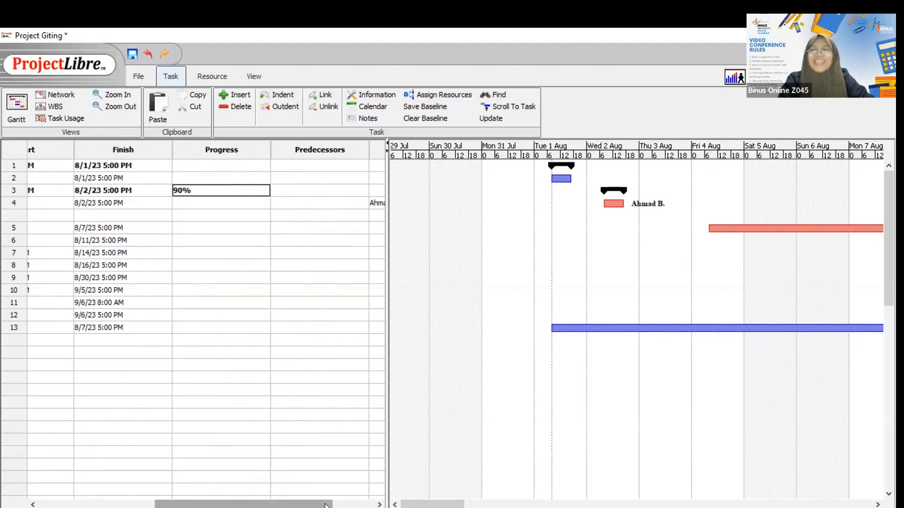
pyautogui.moveTo(326, 505); pyautogui.dragTo(209, 505)
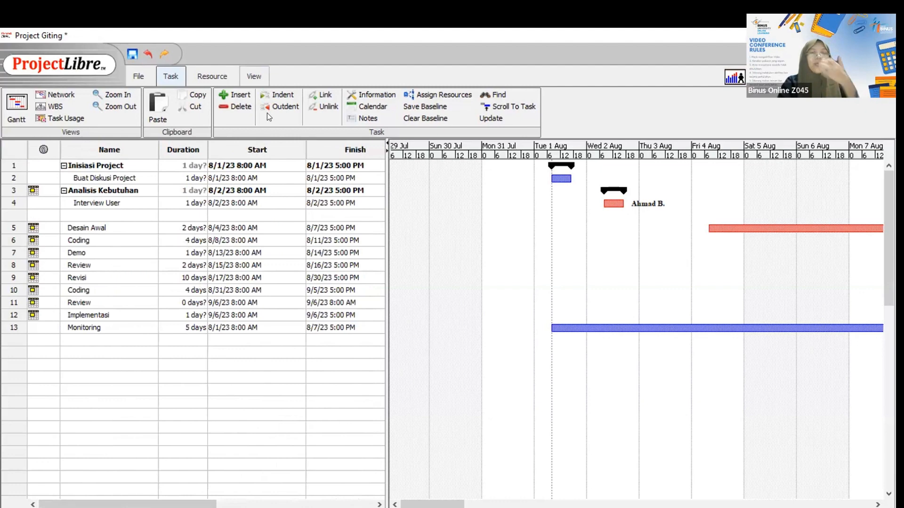